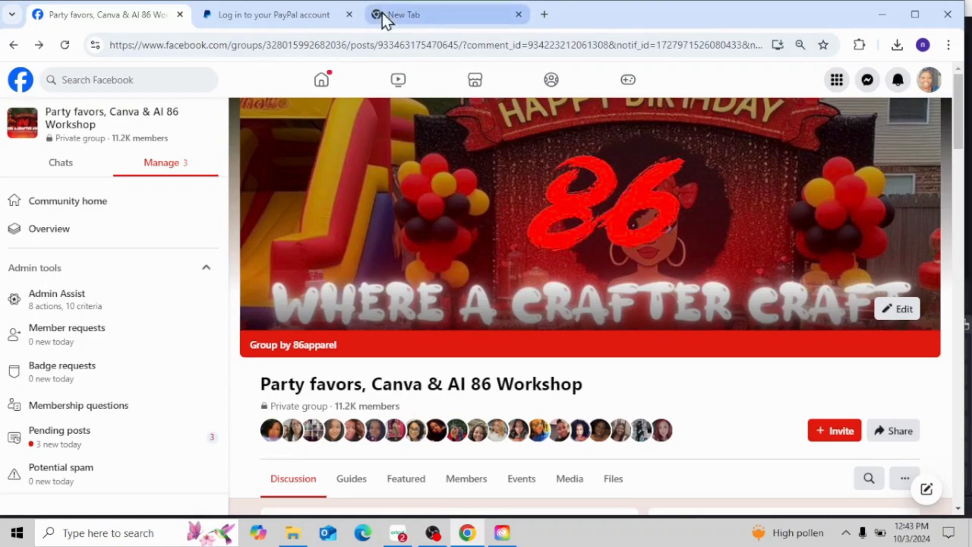
Go to canva.com in the blank browser tab and open the recent "Saturday October 24, 2024" design.
{"action": "left_click", "coordinate": [419, 20]}
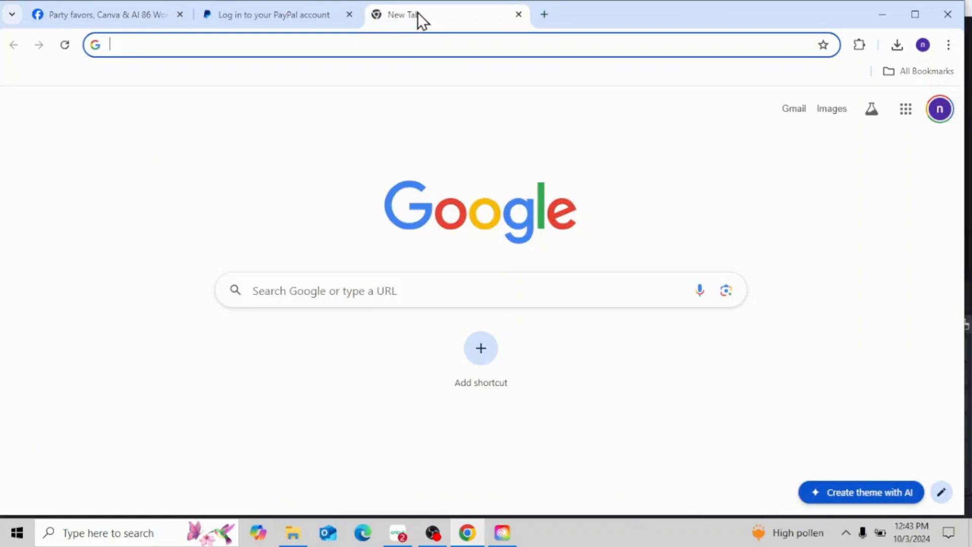
{"action": "type", "text": "can"}
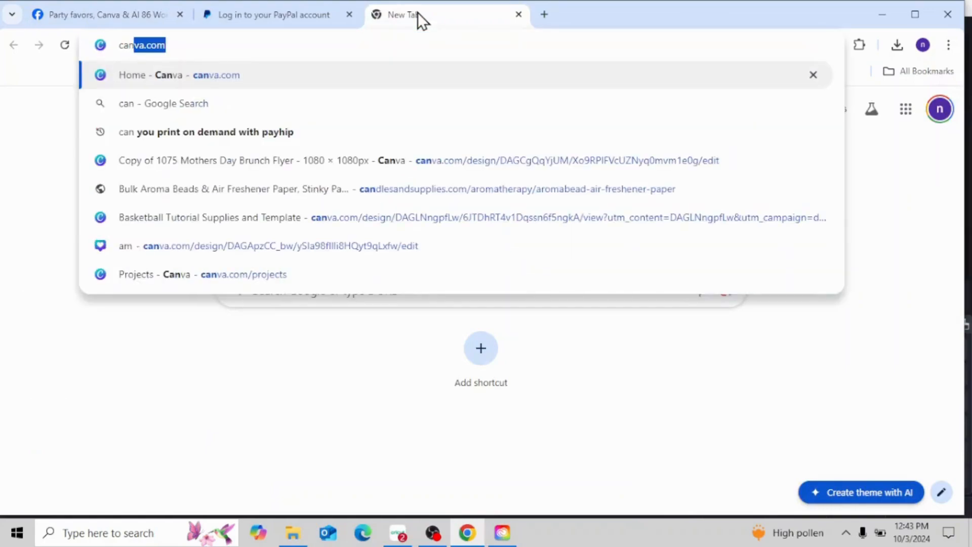
{"action": "type", "text": "va"}
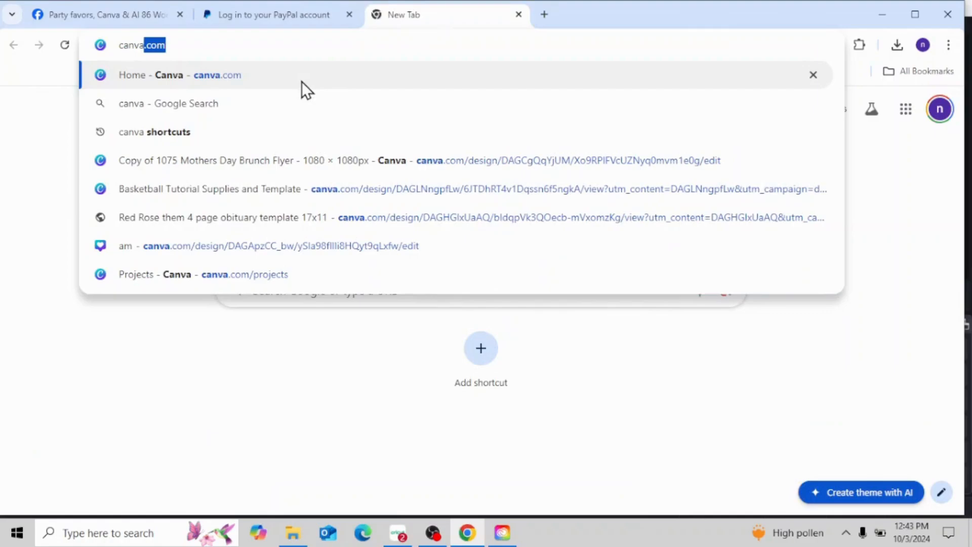
{"action": "left_click", "coordinate": [302, 82]}
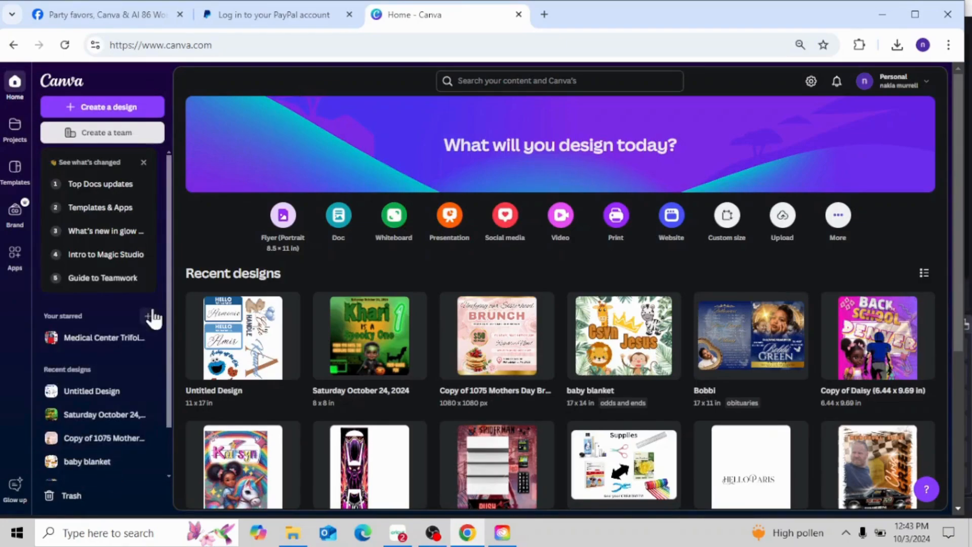
{"action": "left_click", "coordinate": [406, 345]}
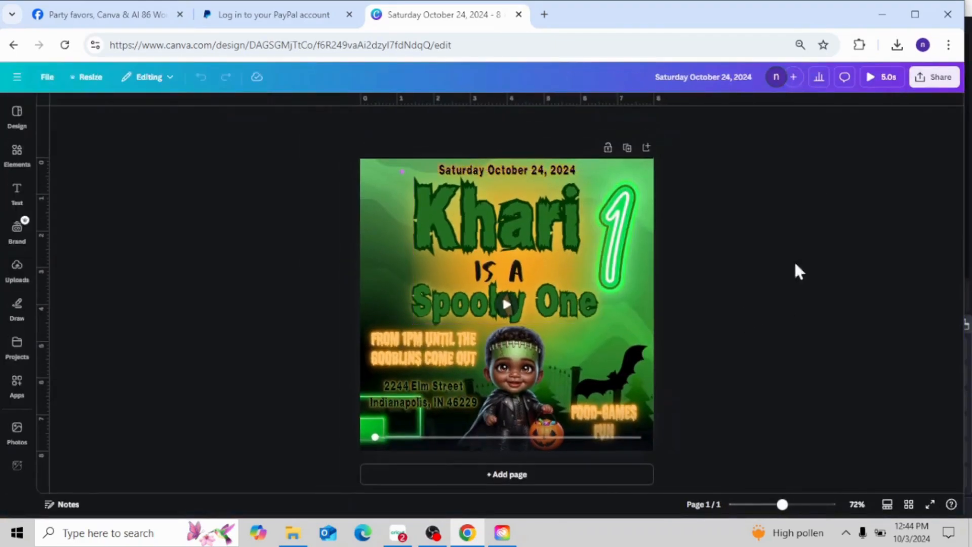
Play a preview of the animated birthday invitation, and close the preview.
{"action": "left_click", "coordinate": [877, 79]}
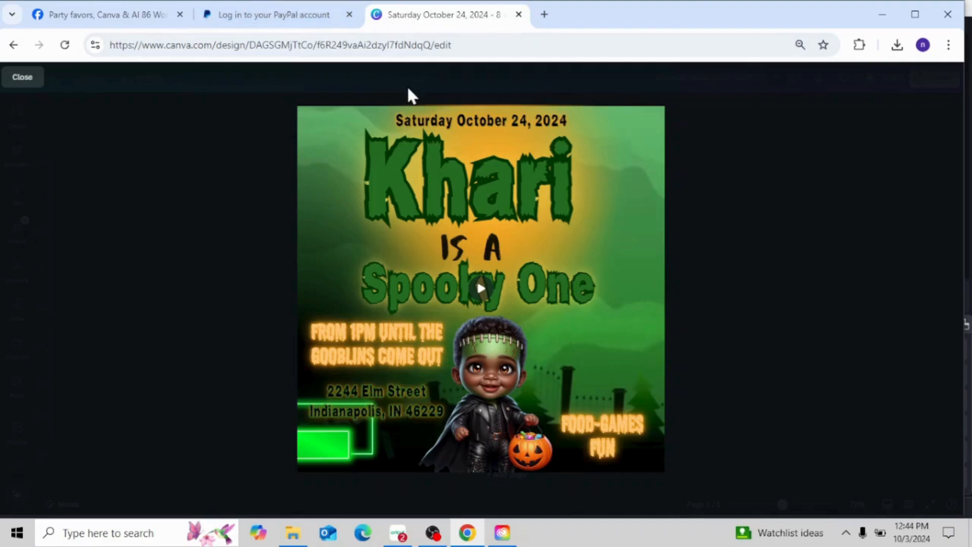
{"action": "mouse_move", "coordinate": [490, 274]}
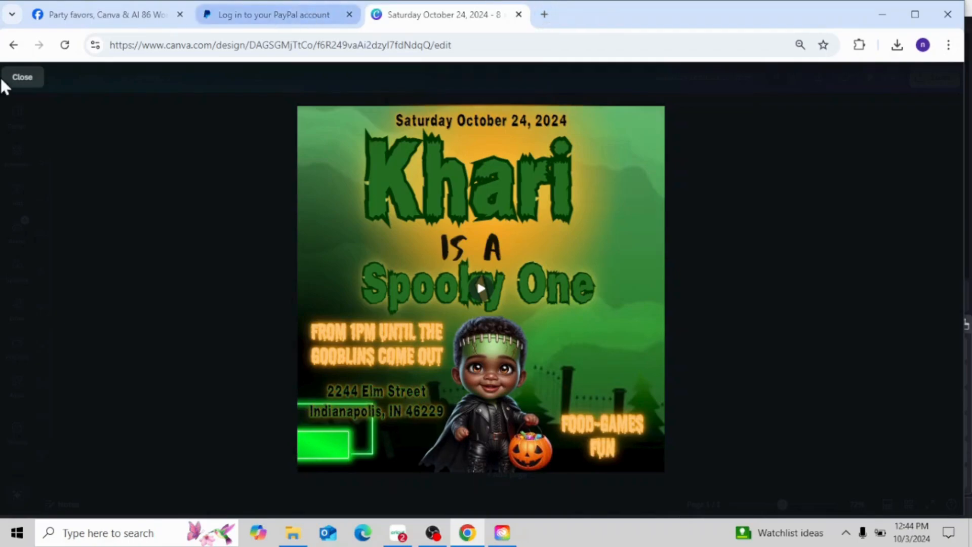
{"action": "left_click", "coordinate": [22, 82]}
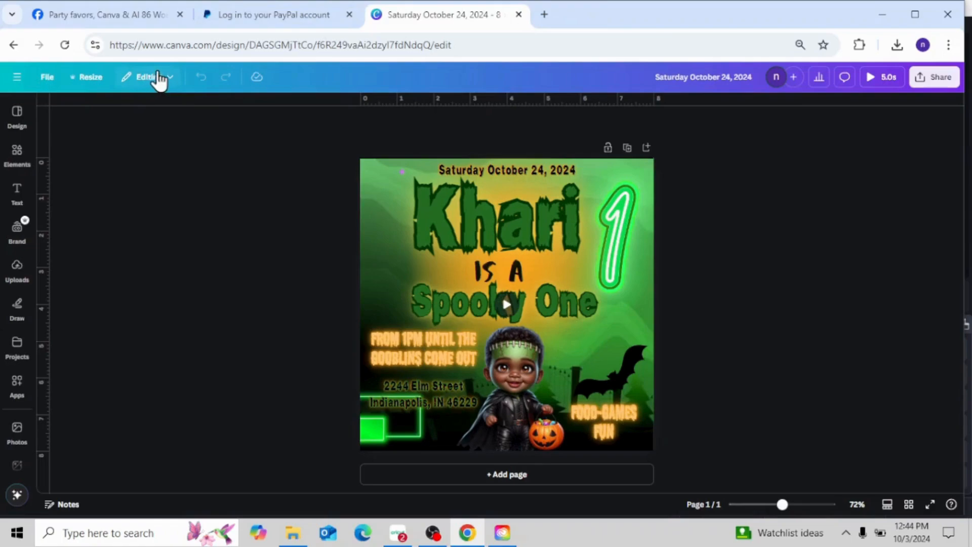
Open the canva.com home page in an additional browser tab.
{"action": "left_click", "coordinate": [545, 14]}
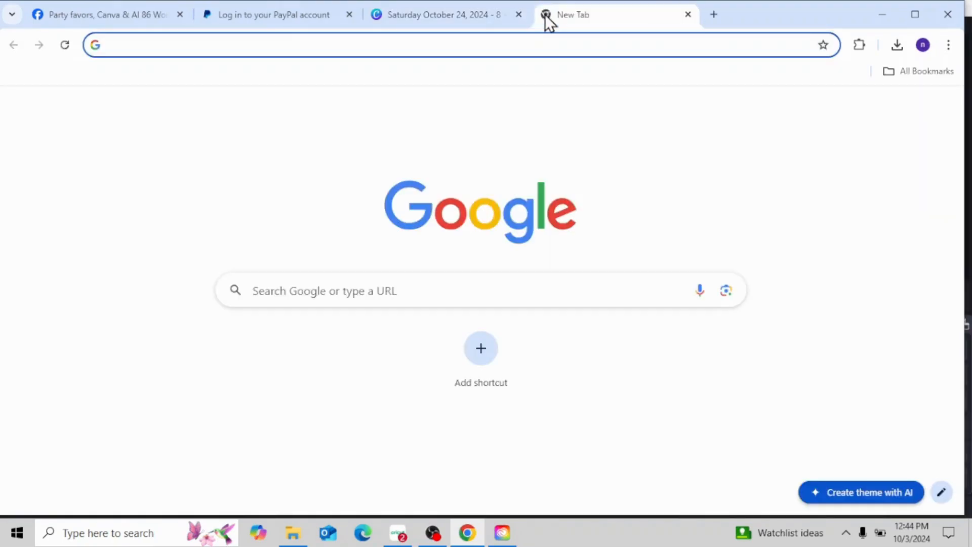
{"action": "left_click", "coordinate": [223, 45]}
{"action": "type", "text": "canva.com"}
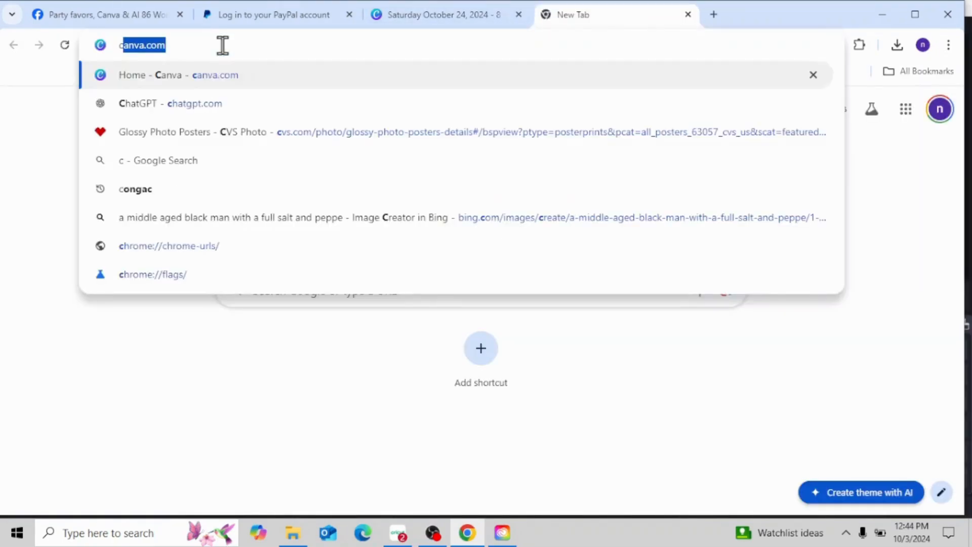
{"action": "left_click", "coordinate": [212, 76]}
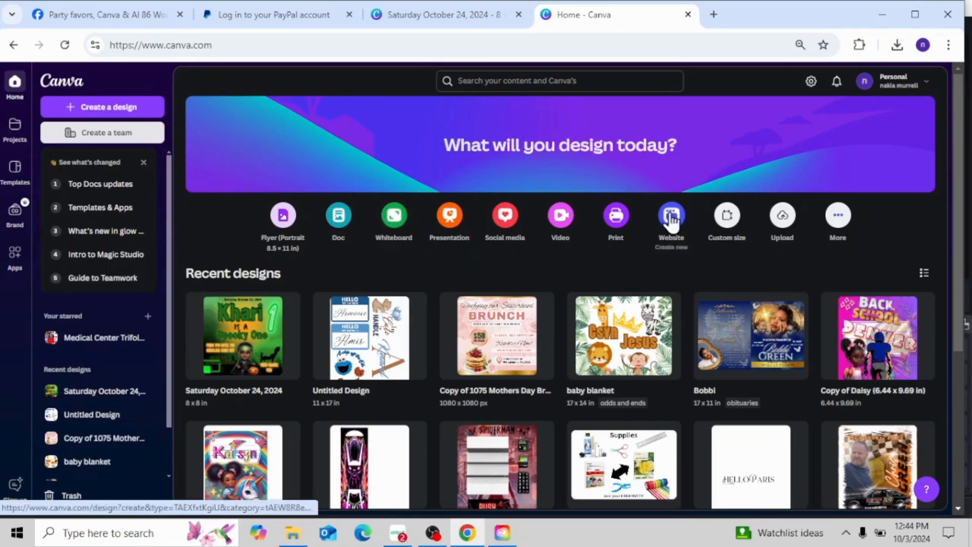
Create a new custom-size design 1080 px wide and 1920 px high.
{"action": "left_click", "coordinate": [727, 216]}
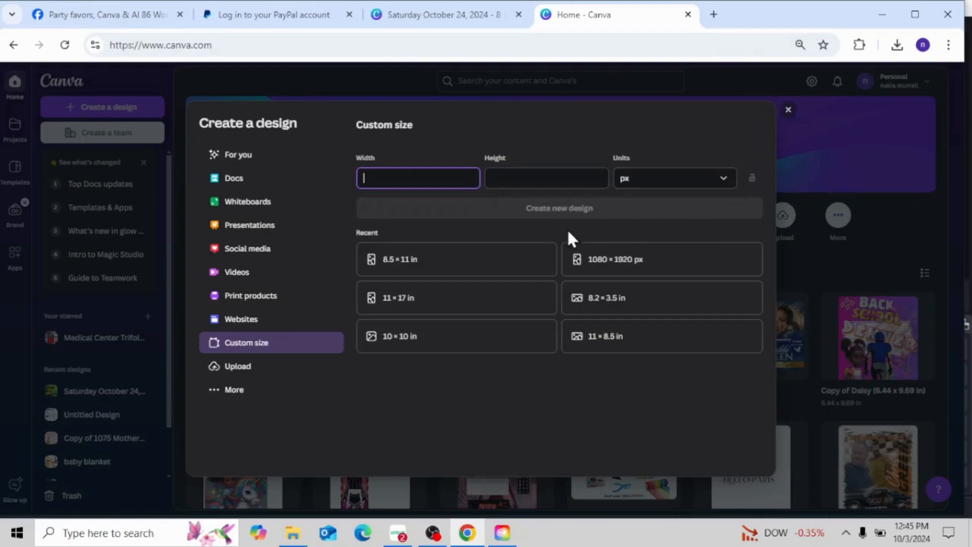
{"action": "left_click", "coordinate": [396, 177]}
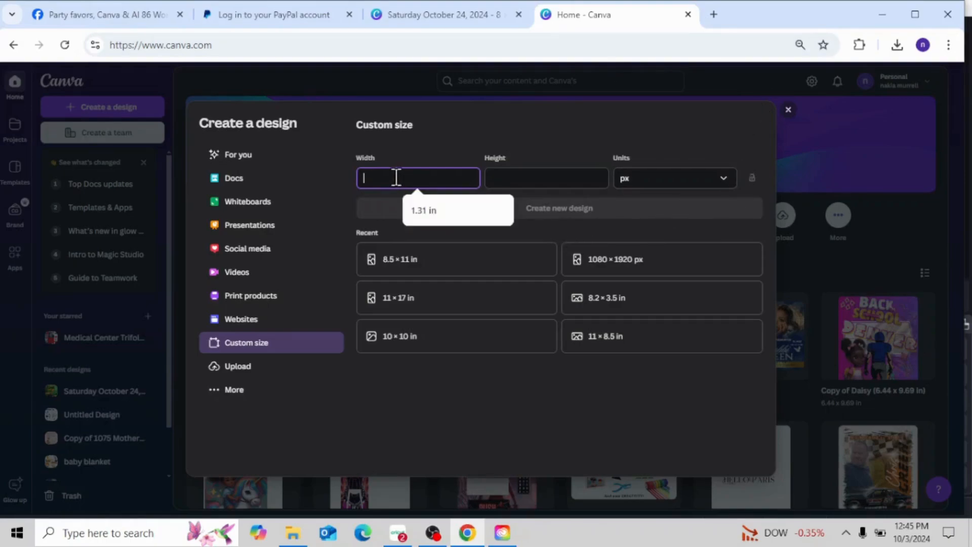
{"action": "type", "text": "1080"}
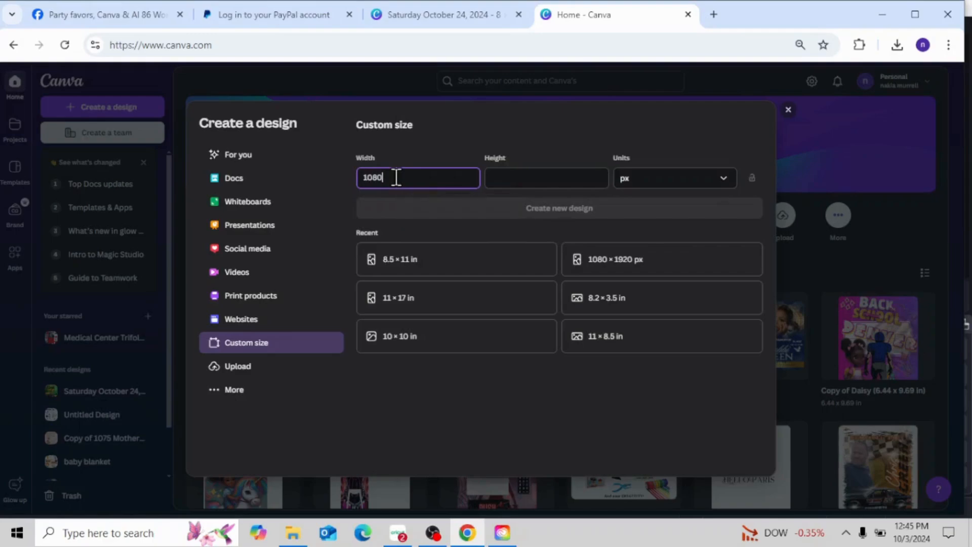
{"action": "left_click", "coordinate": [497, 177]}
{"action": "type", "text": "19"}
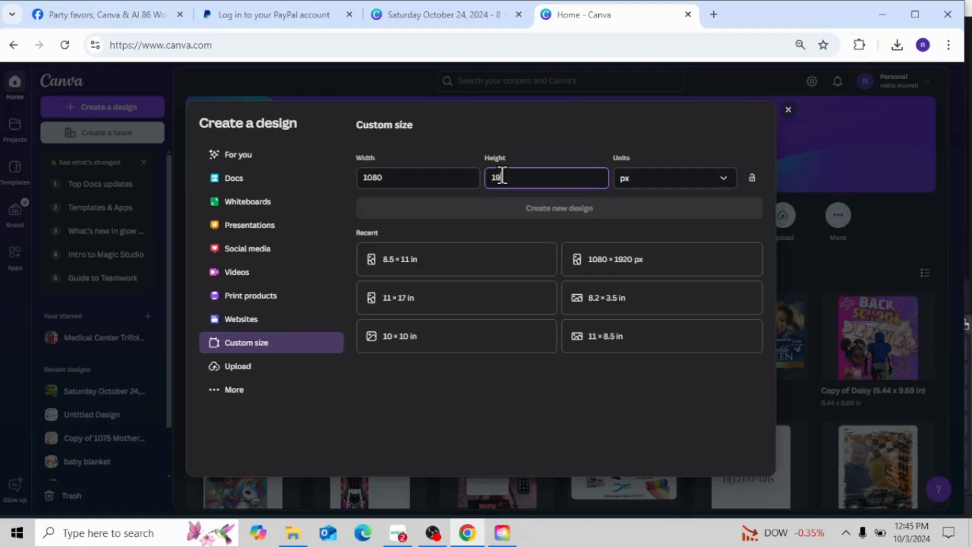
{"action": "type", "text": "2"}
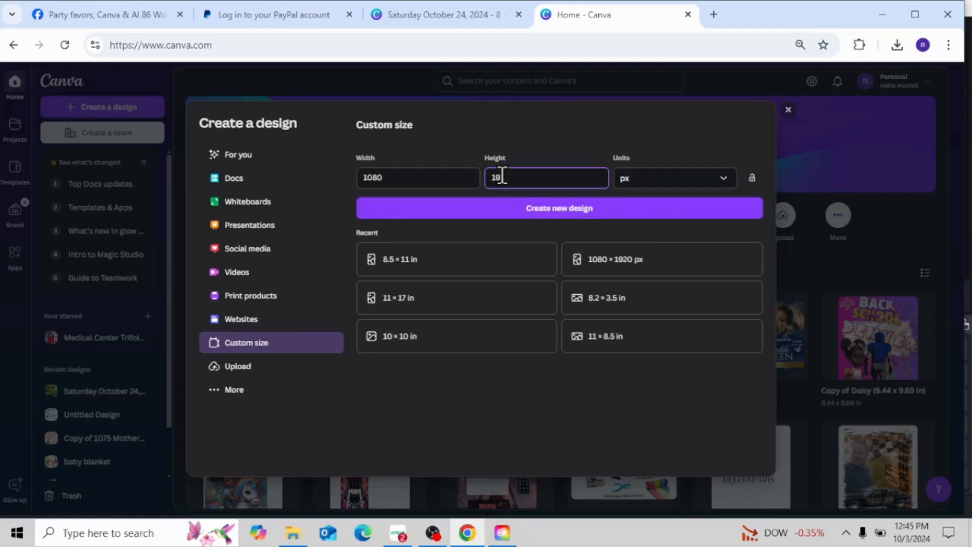
{"action": "type", "text": "1920"}
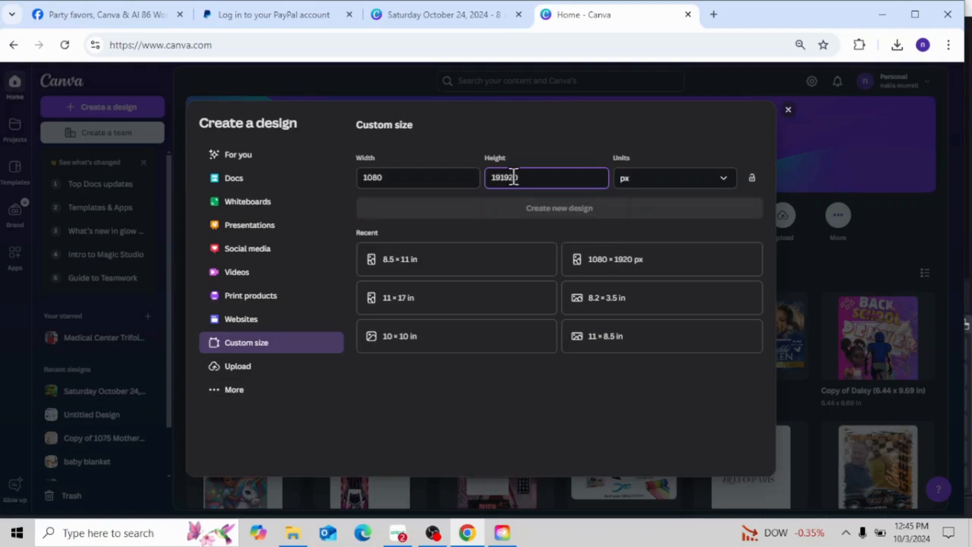
{"action": "key", "text": "BackSpace"}
{"action": "key", "text": "BackSpace"}
{"action": "key", "text": "BackSpace"}
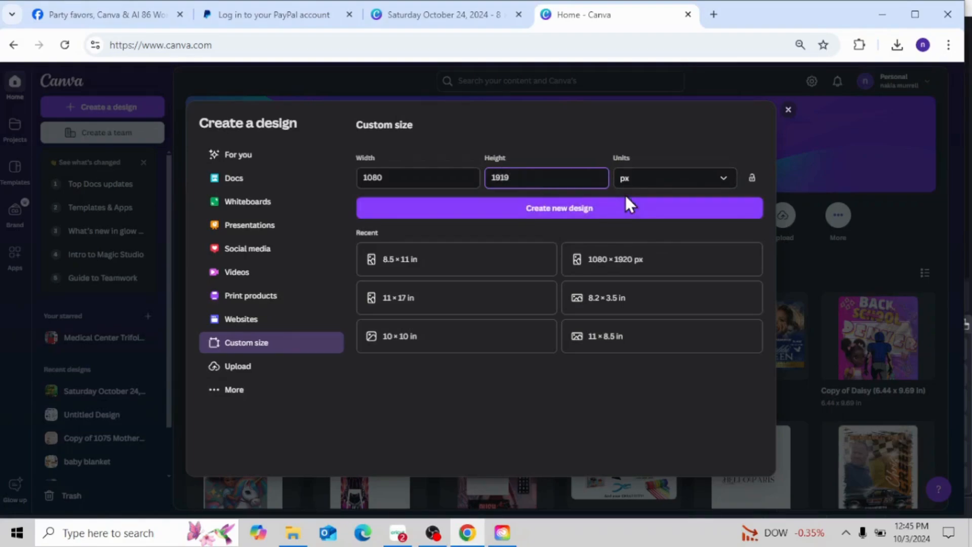
{"action": "key", "text": "BackSpace"}
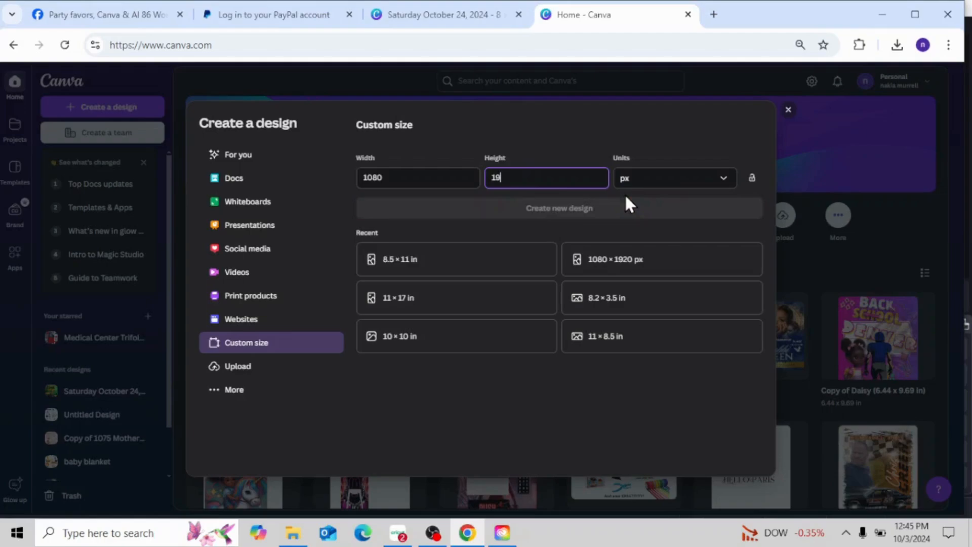
{"action": "type", "text": "20"}
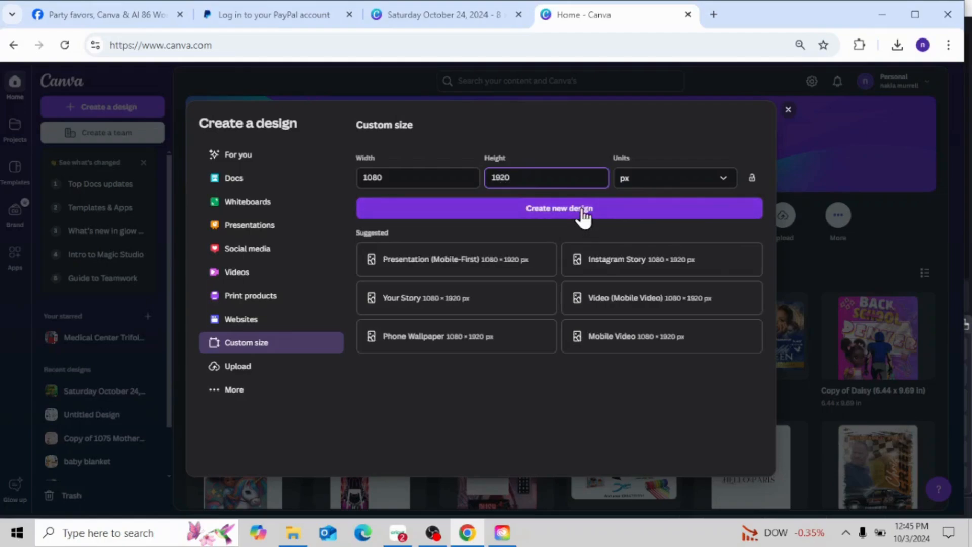
{"action": "left_click", "coordinate": [583, 212]}
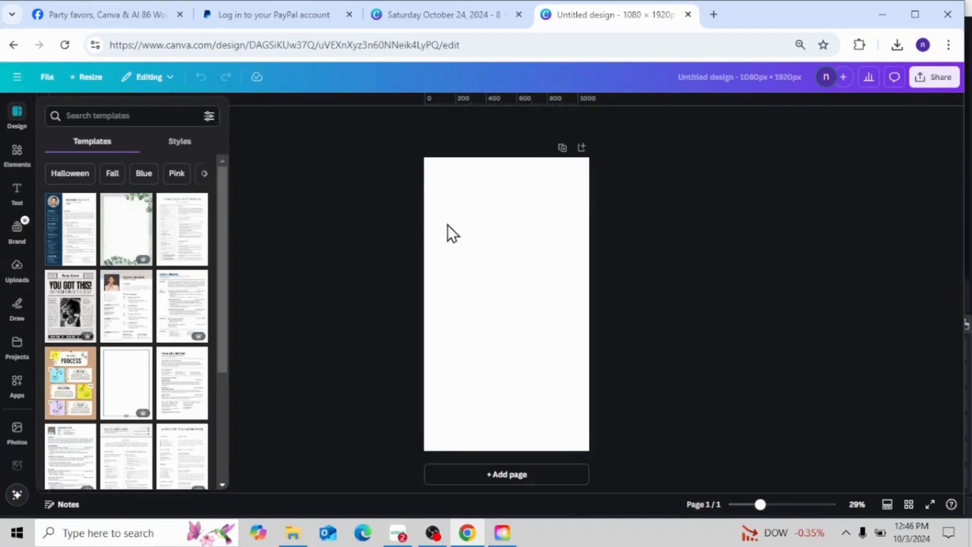
Apply the 8 x 8 in "Saturday October 24, 2024" design from your projects to the blank page and duplicate the page twice.
{"action": "left_click", "coordinate": [18, 344]}
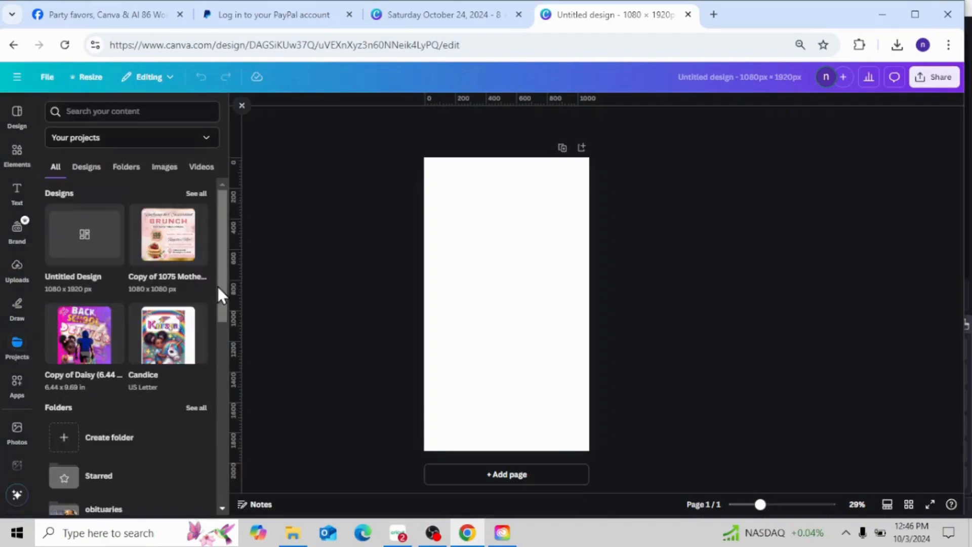
{"action": "left_click", "coordinate": [196, 194]}
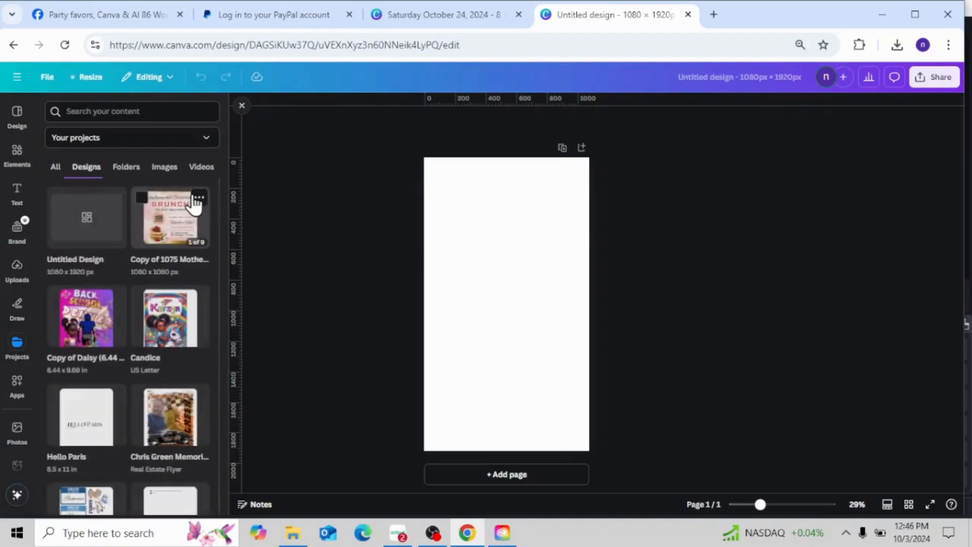
{"action": "left_click_drag", "start_coordinate": [218, 194], "coordinate": [233, 435]}
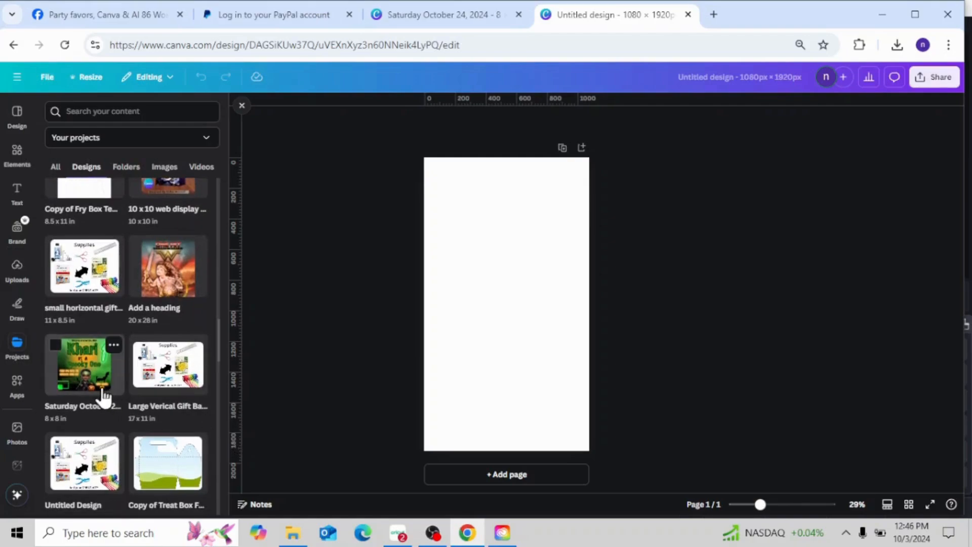
{"action": "left_click", "coordinate": [90, 377]}
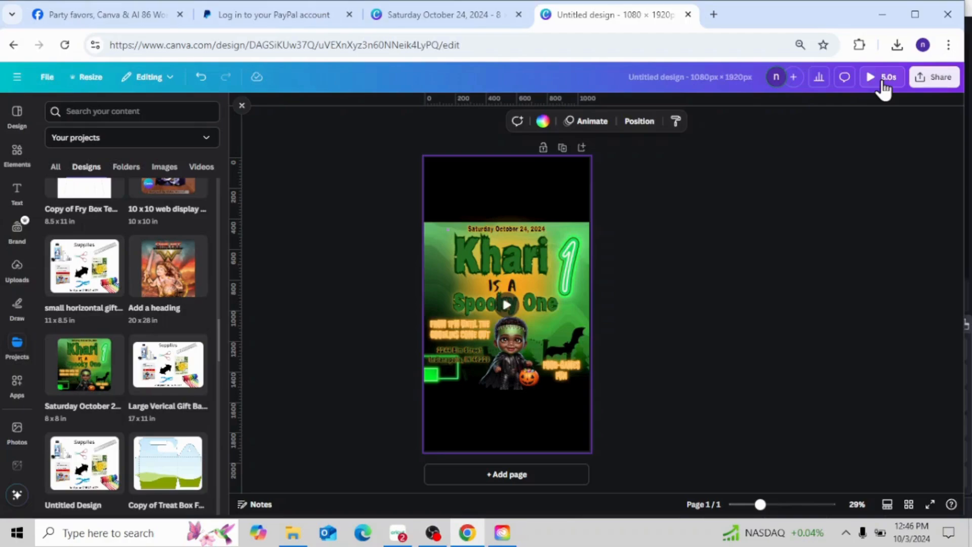
{"action": "left_click", "coordinate": [563, 149]}
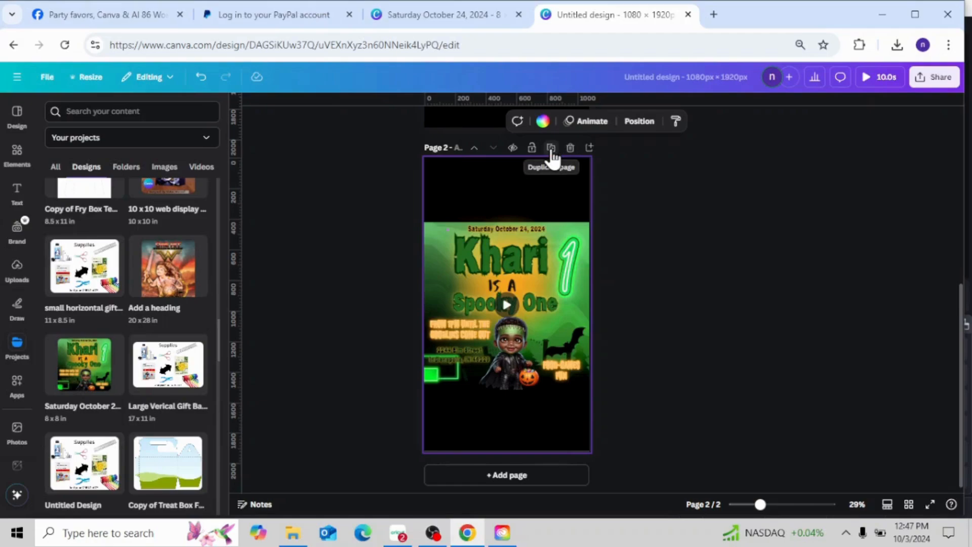
{"action": "left_click", "coordinate": [551, 148]}
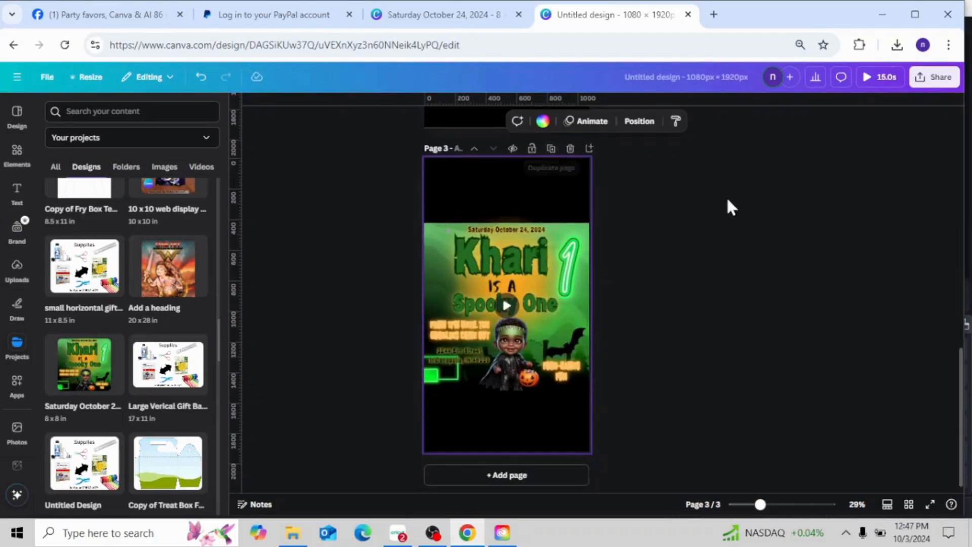
Delete the "Saturday October 24, 2024" date text from page 1.
{"action": "left_click_drag", "start_coordinate": [960, 430], "coordinate": [940, 275]}
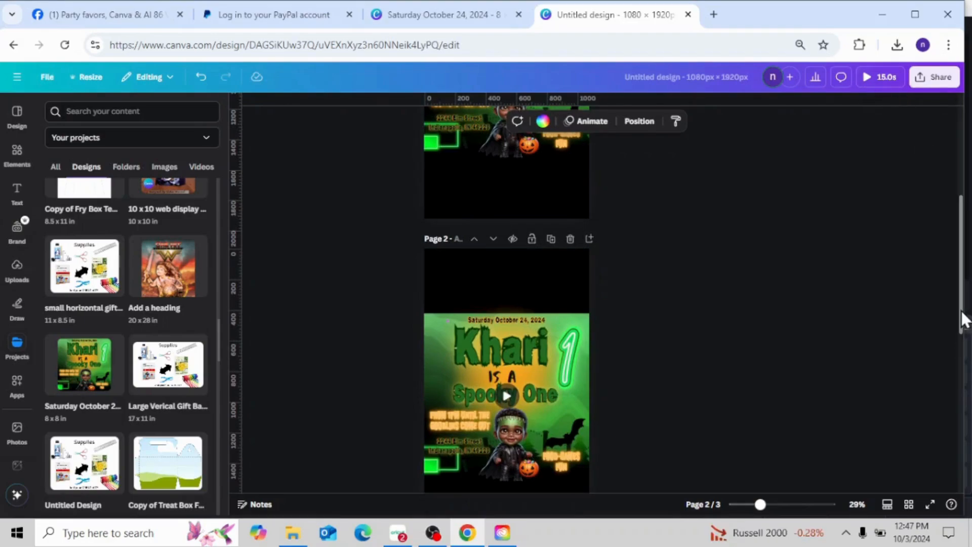
{"action": "left_click_drag", "start_coordinate": [963, 319], "coordinate": [952, 223]}
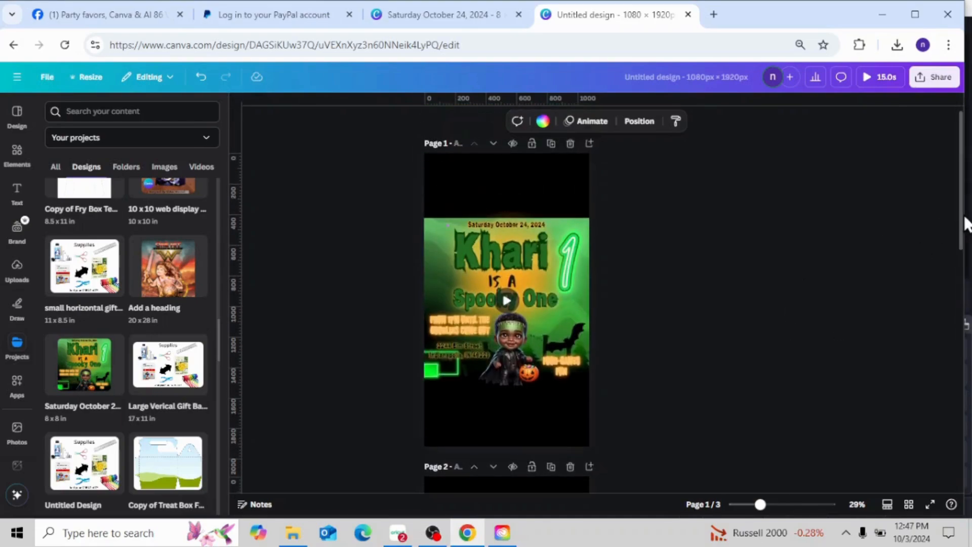
{"action": "mouse_move", "coordinate": [963, 218]}
{"action": "left_mouse_down"}
{"action": "mouse_move", "coordinate": [962, 233]}
{"action": "mouse_move", "coordinate": [962, 220]}
{"action": "left_mouse_up"}
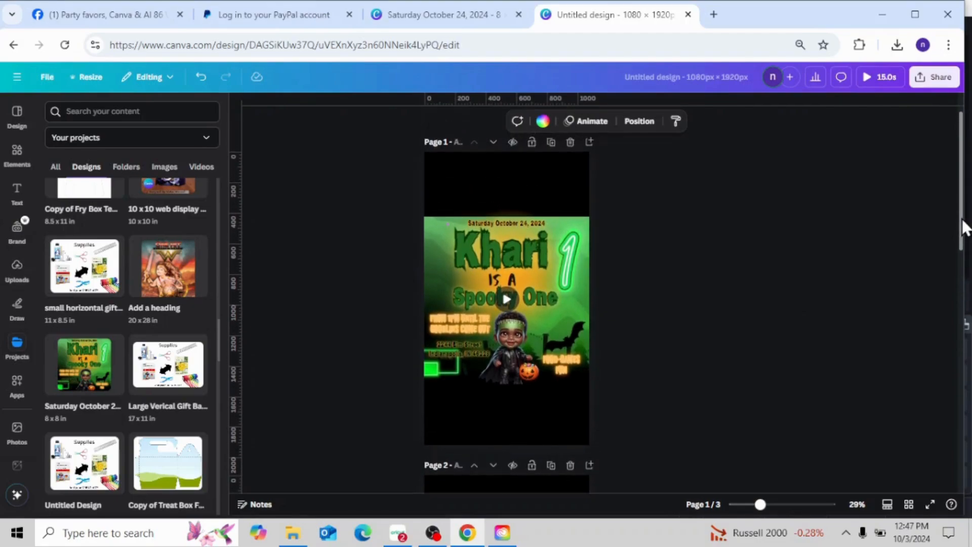
{"action": "left_click", "coordinate": [512, 224]}
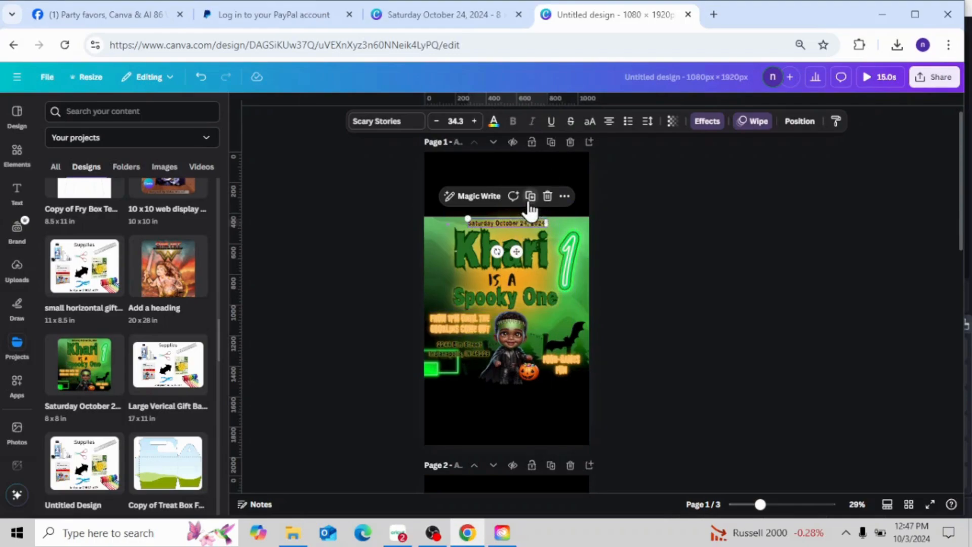
{"action": "left_click", "coordinate": [548, 199]}
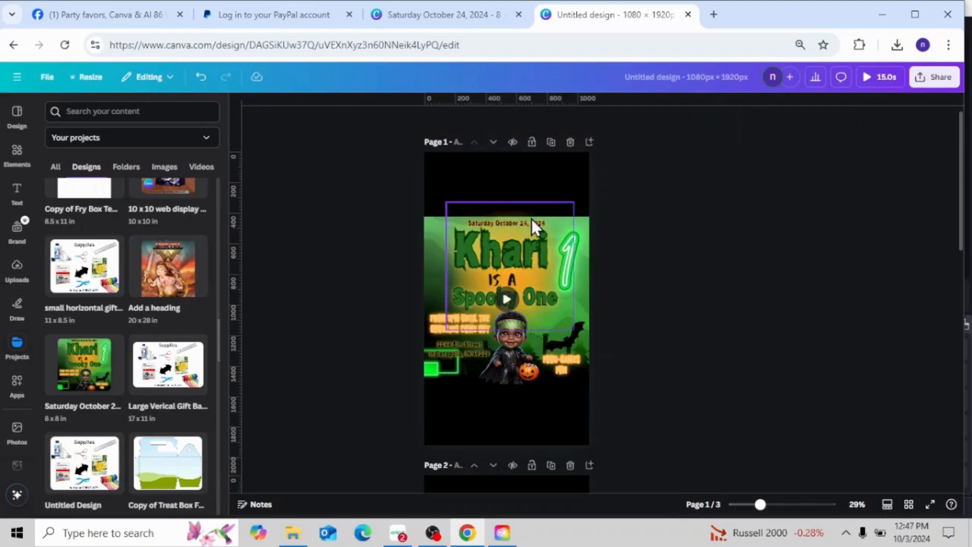
{"action": "left_click", "coordinate": [530, 221]}
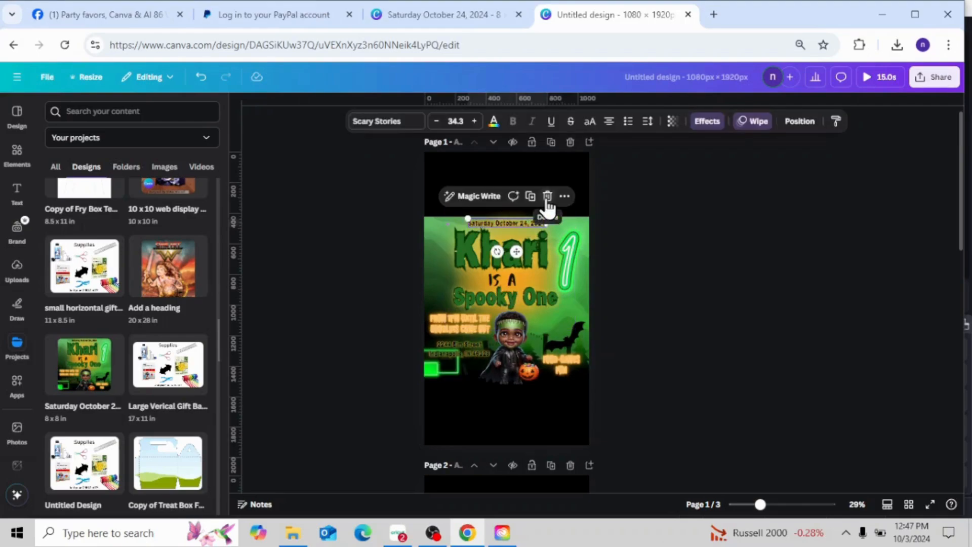
{"action": "left_click", "coordinate": [547, 199]}
{"action": "left_click", "coordinate": [529, 224]}
{"action": "left_click", "coordinate": [549, 197]}
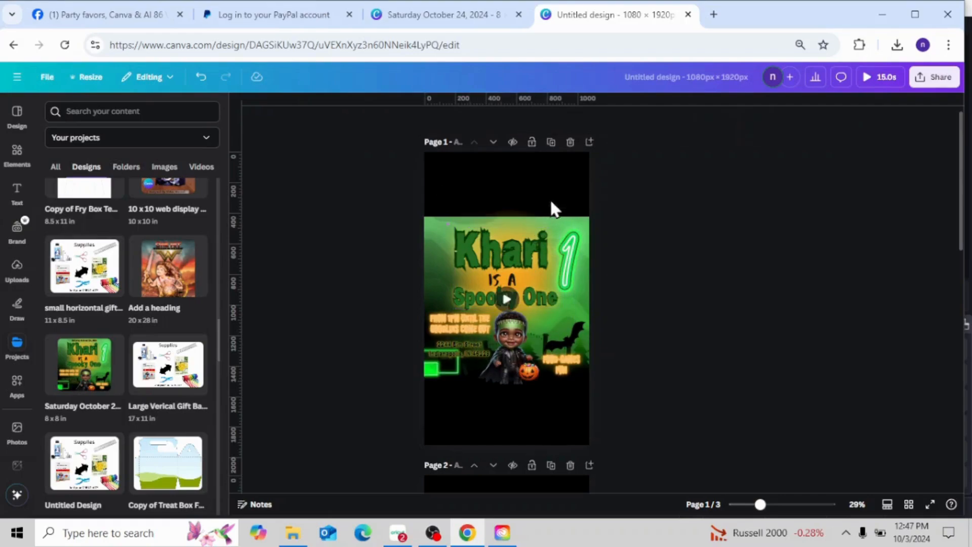
Delete the "From 1PM until the gooblins come out" text from page 1.
{"action": "left_click", "coordinate": [430, 327]}
{"action": "left_click", "coordinate": [499, 290]}
{"action": "left_click", "coordinate": [455, 324]}
{"action": "left_click", "coordinate": [500, 290]}
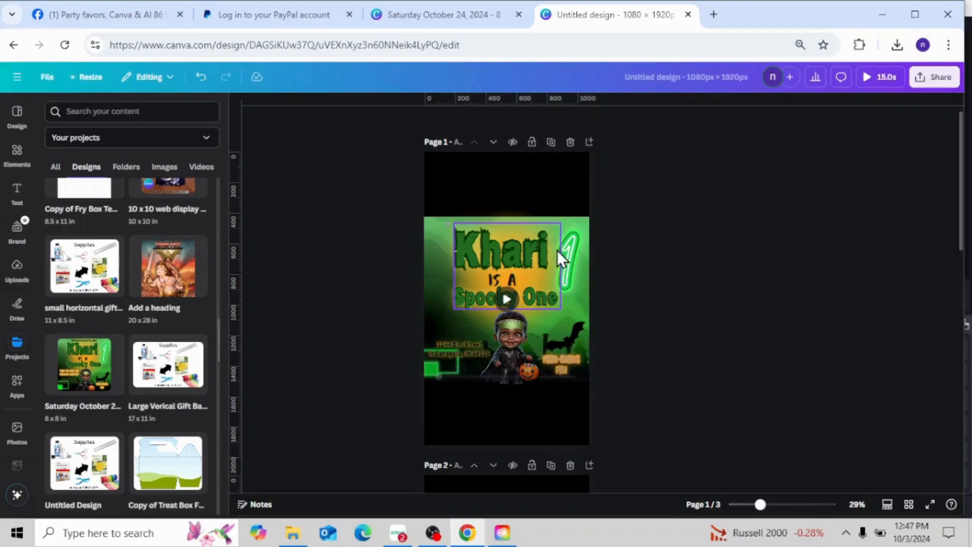
Delete both overlapping copies of the party address text from page 1, selecting them from the layer list.
{"action": "left_click", "coordinate": [588, 237]}
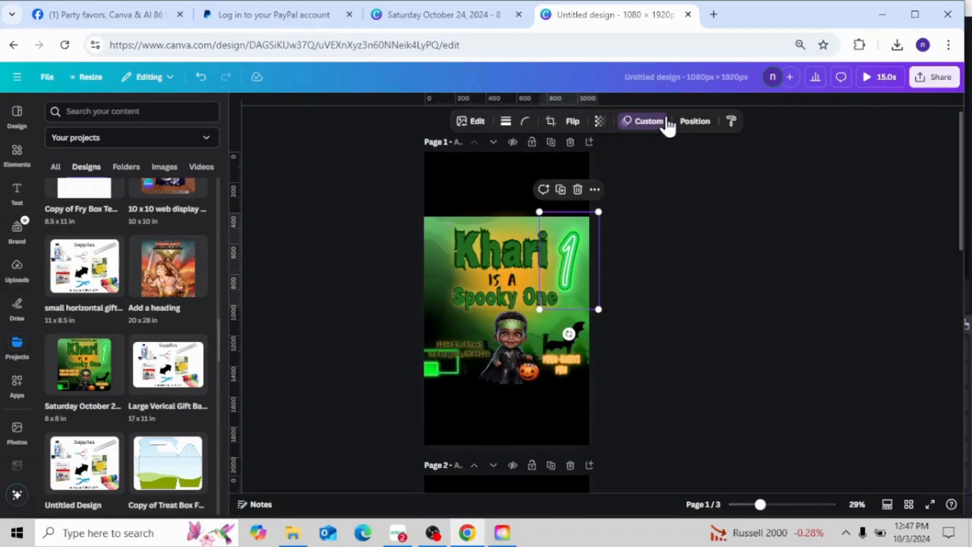
{"action": "left_click", "coordinate": [687, 124]}
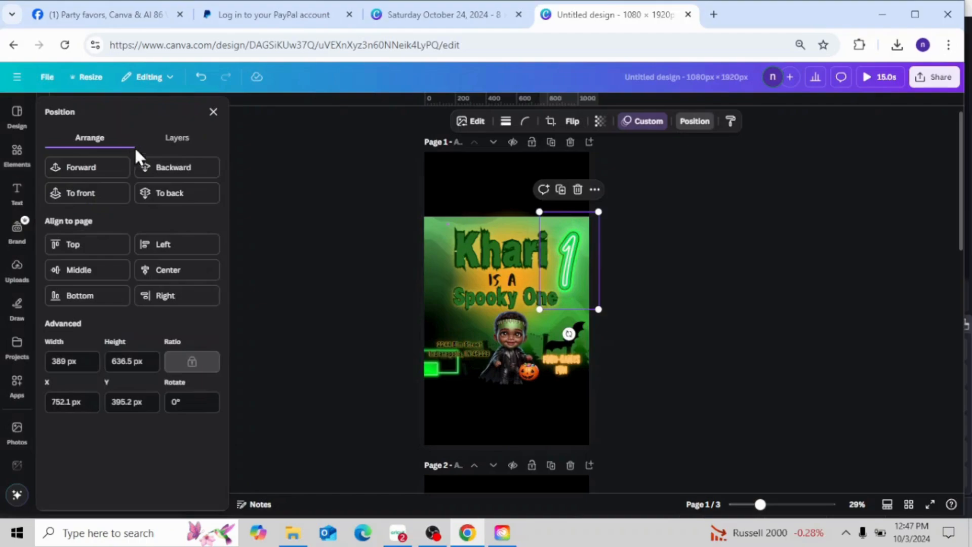
{"action": "left_click", "coordinate": [178, 140]}
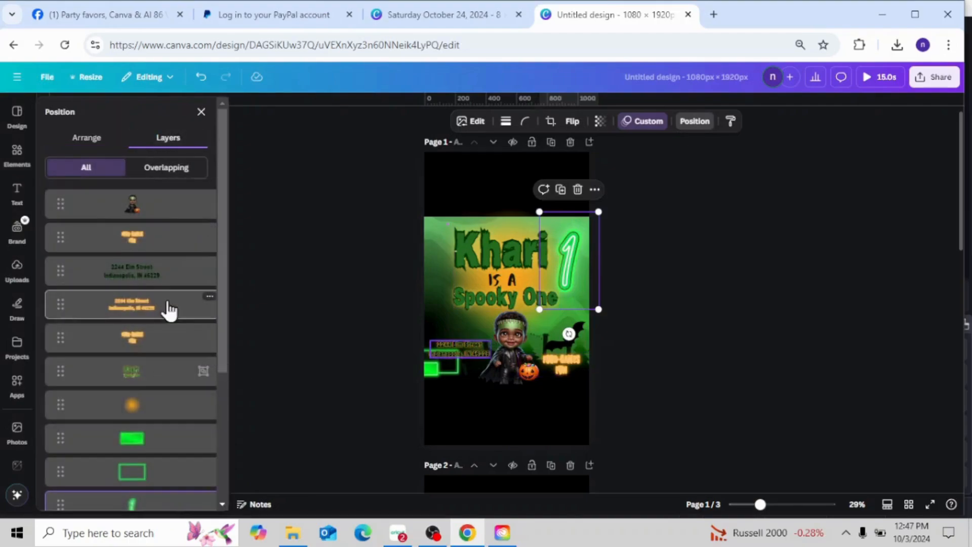
{"action": "left_click", "coordinate": [165, 269]}
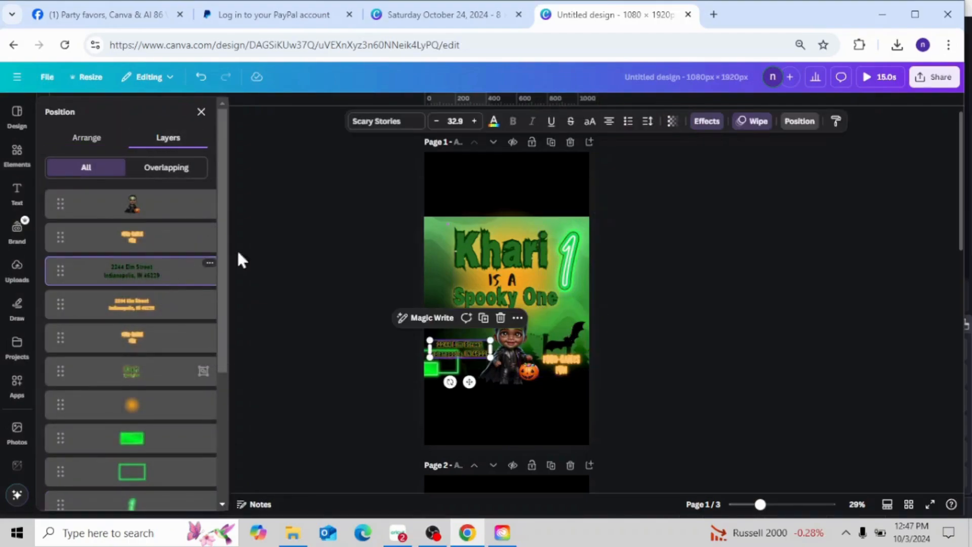
{"action": "left_click", "coordinate": [501, 320]}
{"action": "left_click", "coordinate": [124, 279]}
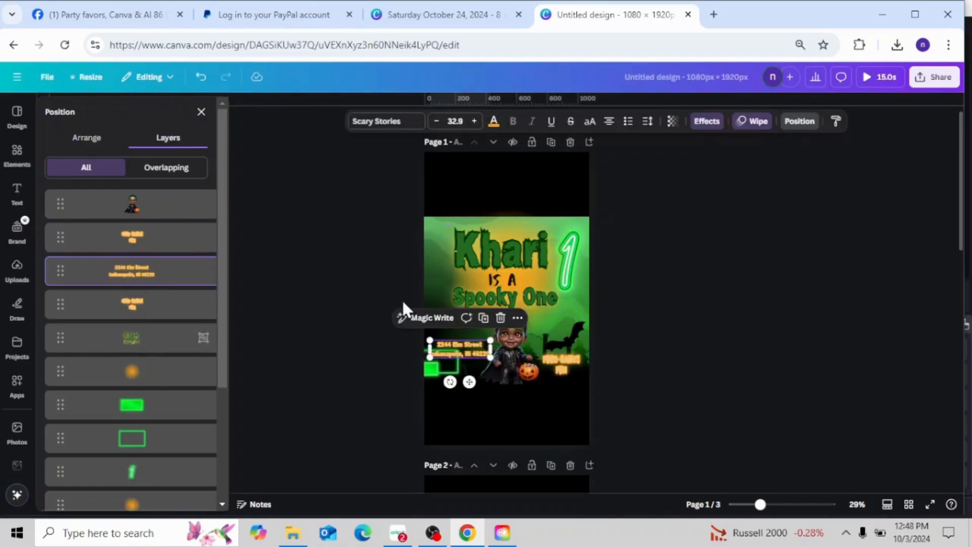
{"action": "left_click", "coordinate": [500, 320]}
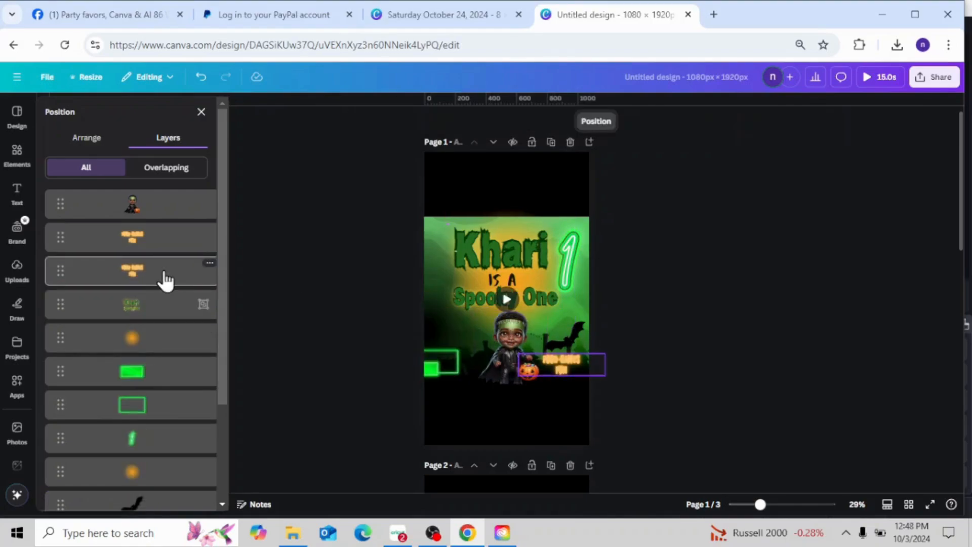
Delete both stacked copies of the "Food-Games fun" text from page 1.
{"action": "left_click", "coordinate": [160, 248]}
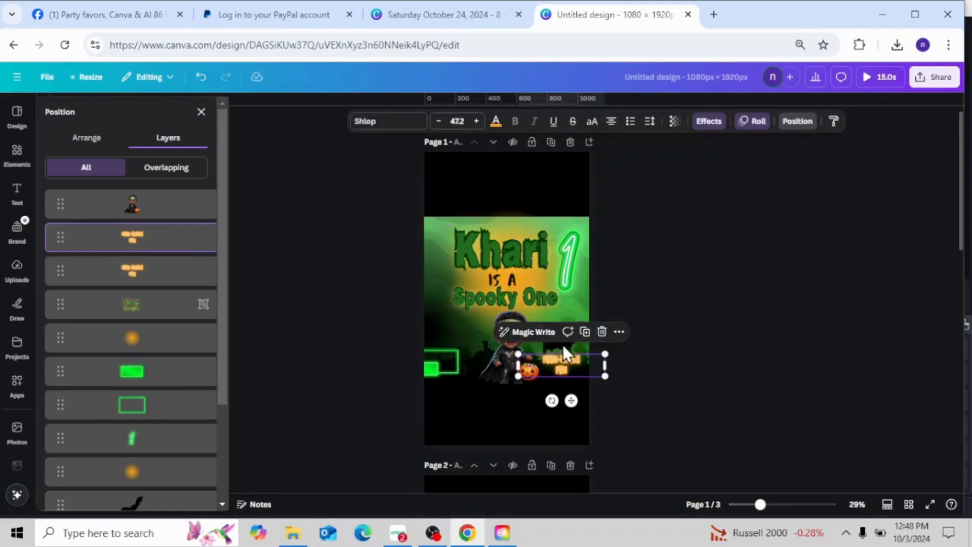
{"action": "left_click", "coordinate": [602, 332]}
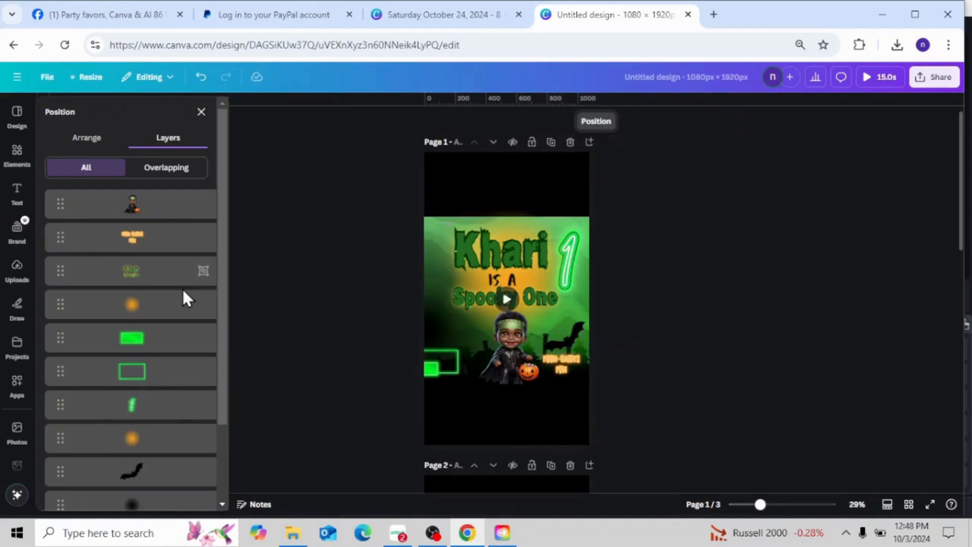
{"action": "left_click", "coordinate": [159, 235]}
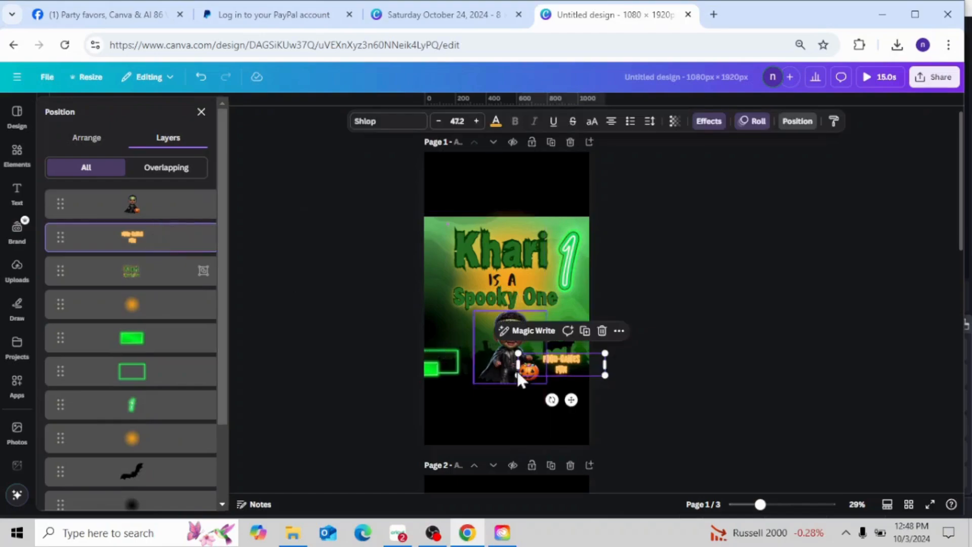
{"action": "double_click", "coordinate": [582, 368]}
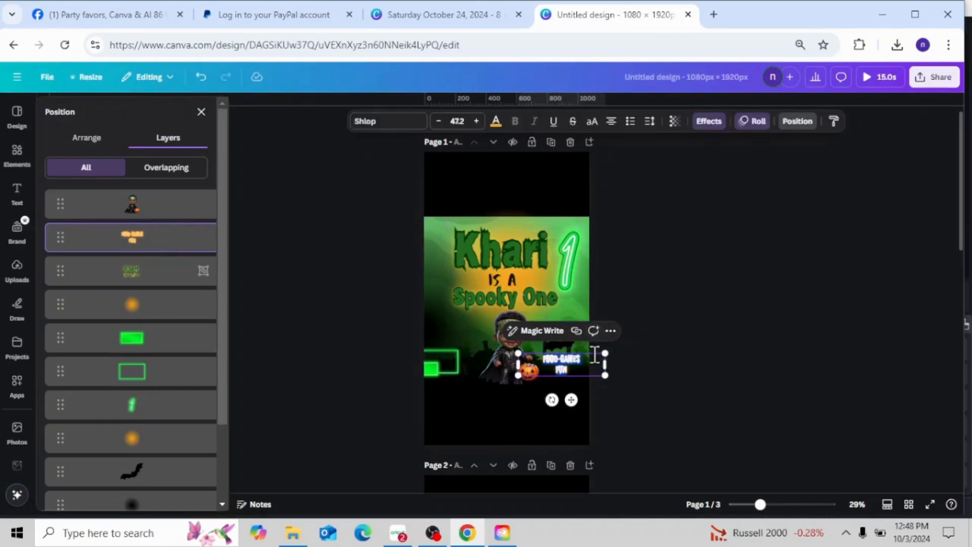
{"action": "left_click", "coordinate": [483, 415]}
{"action": "left_click", "coordinate": [126, 245]}
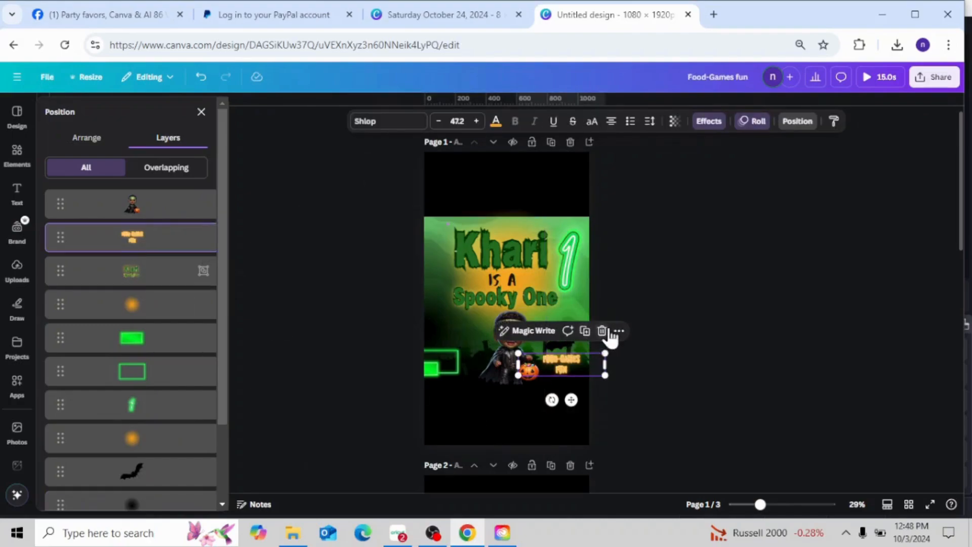
{"action": "left_click", "coordinate": [602, 331]}
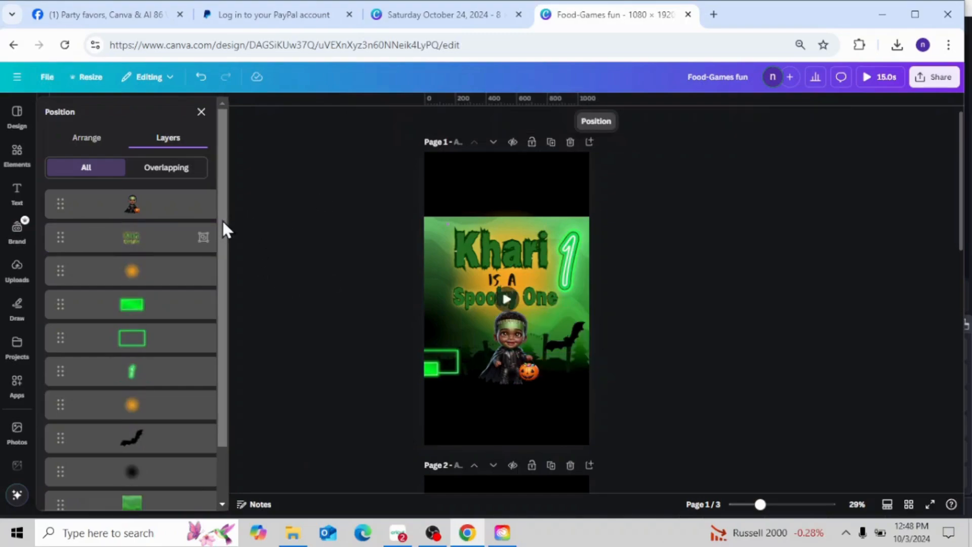
Stretch the green Halloween background video on page 1 up to the page's upper edge.
{"action": "left_click_drag", "start_coordinate": [223, 221], "coordinate": [230, 341]}
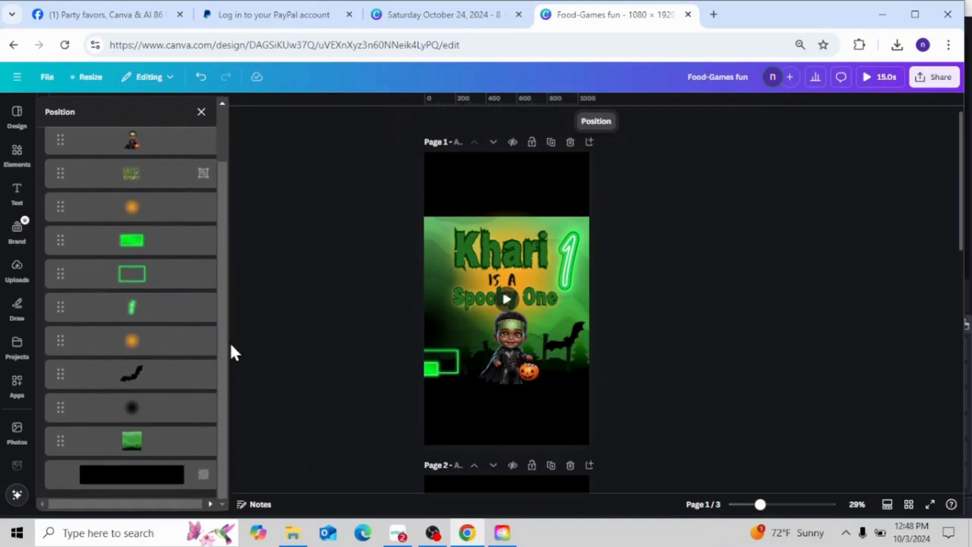
{"action": "left_click", "coordinate": [179, 446]}
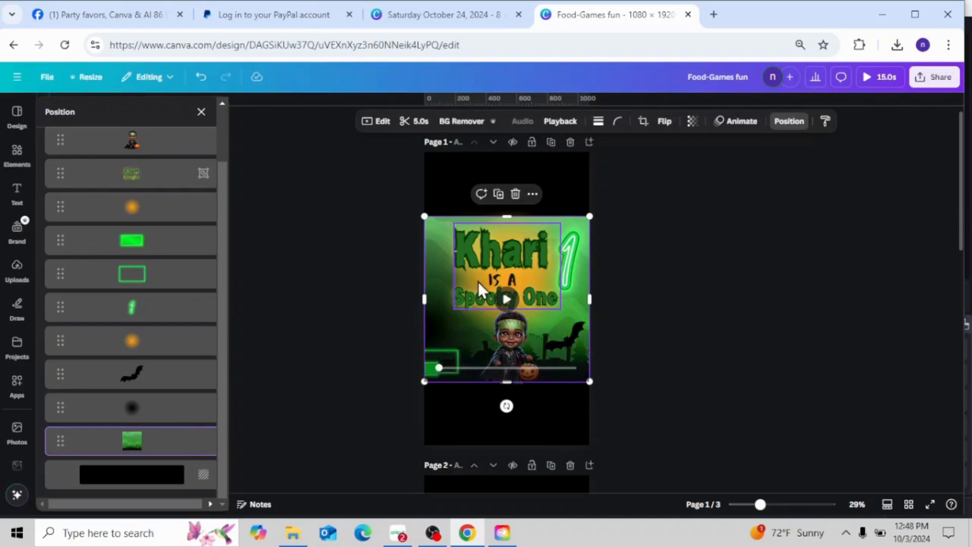
{"action": "left_click_drag", "start_coordinate": [510, 215], "coordinate": [512, 152]}
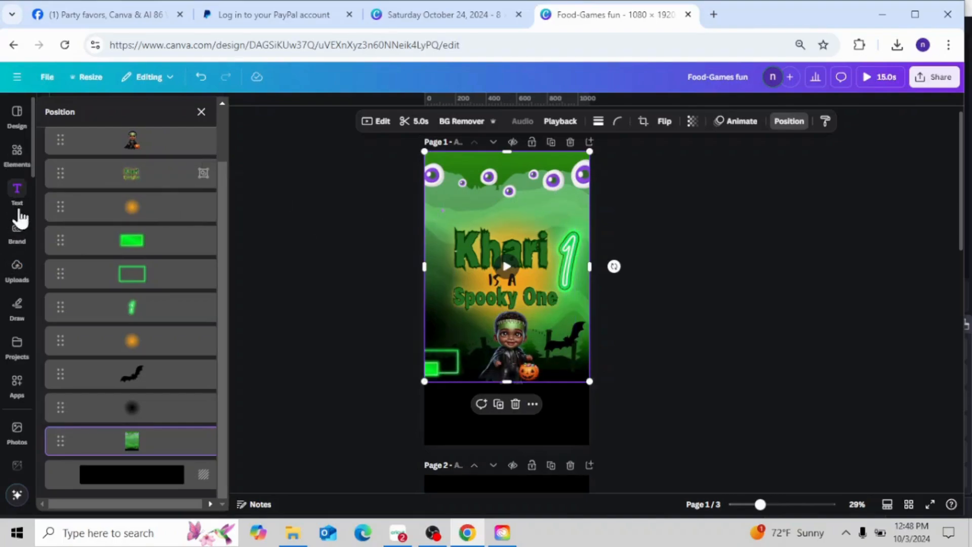
Search the elements library for "halloween background" and browse all the video results.
{"action": "left_click", "coordinate": [17, 152]}
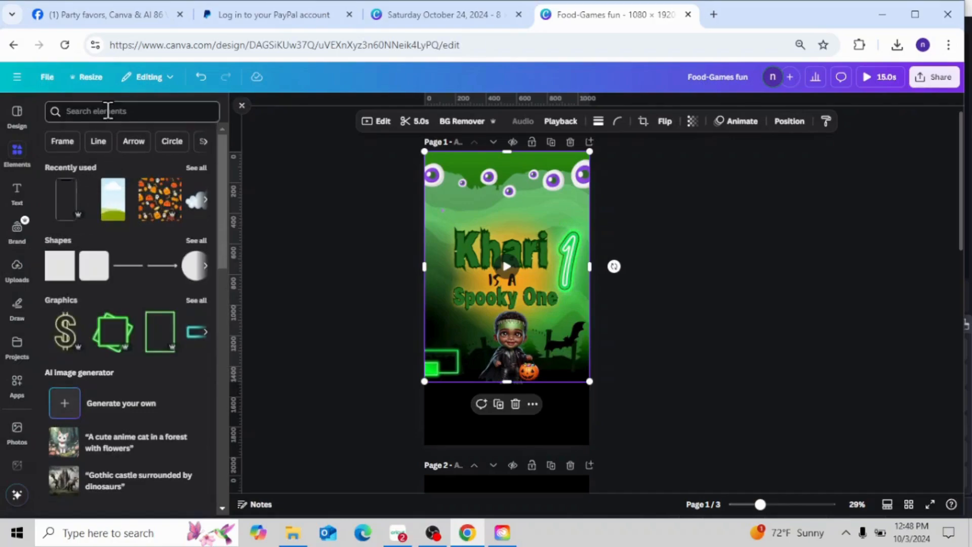
{"action": "left_click", "coordinate": [108, 111]}
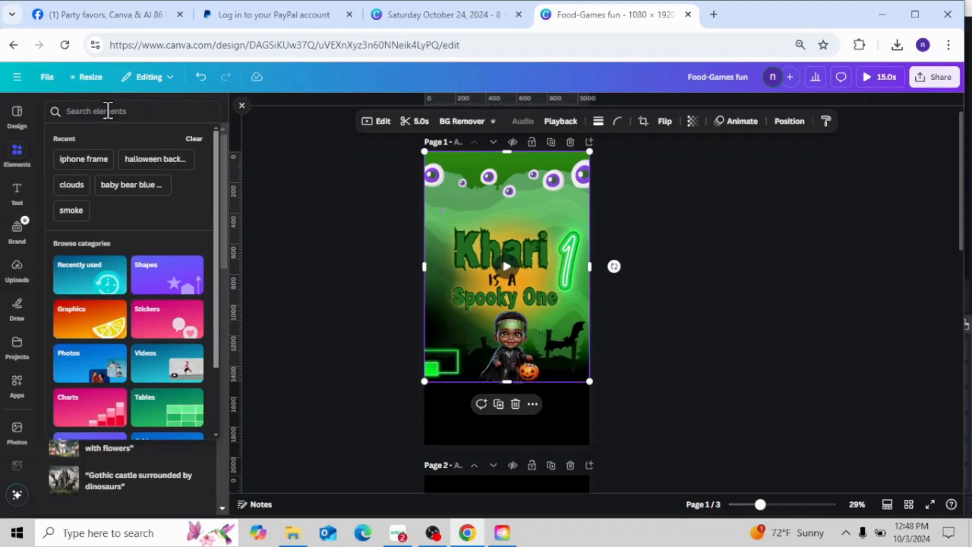
{"action": "type", "text": "hallo"}
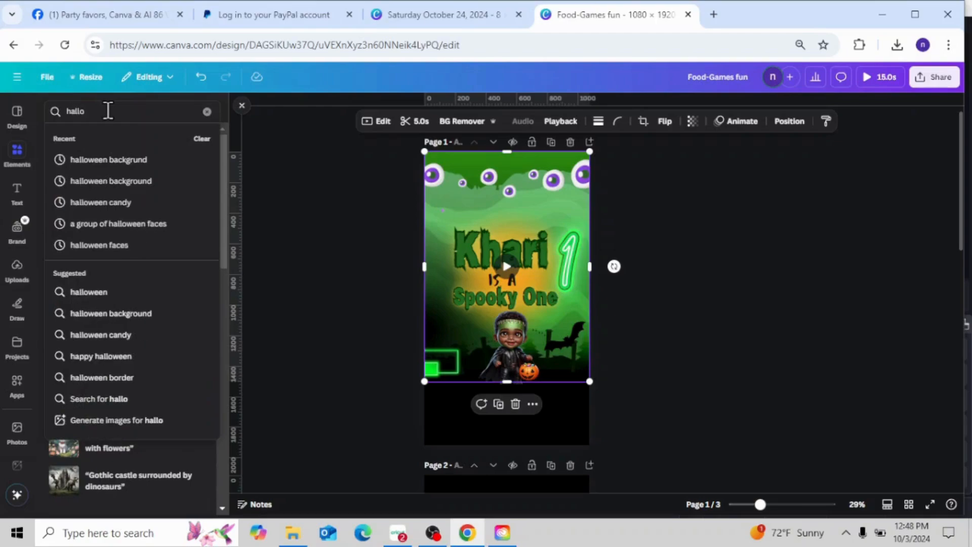
{"action": "type", "text": "ween ba"}
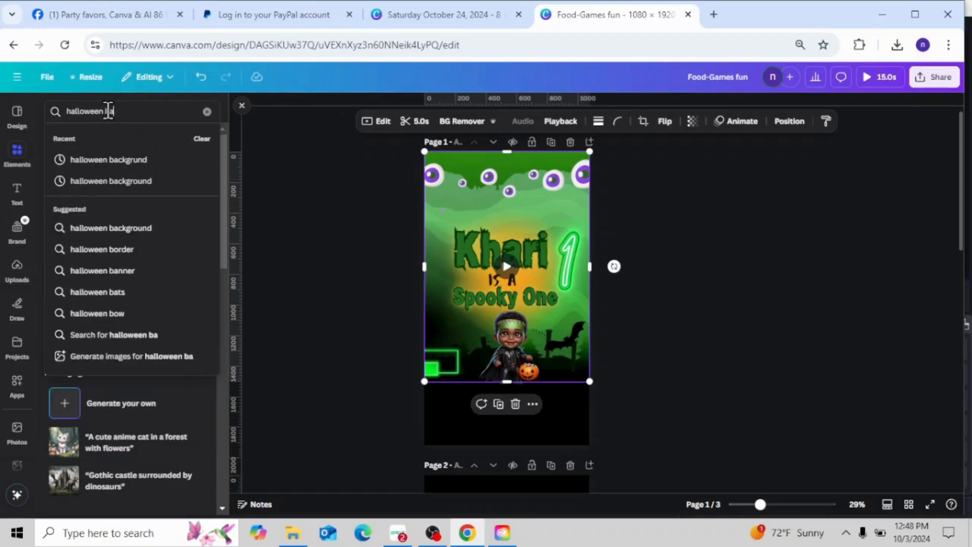
{"action": "type", "text": "ckgr"}
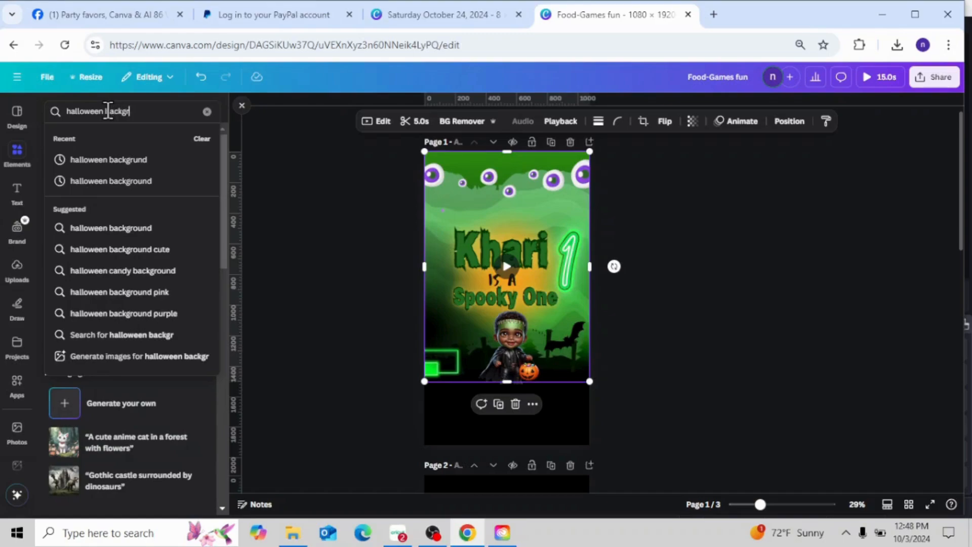
{"action": "type", "text": "ou"}
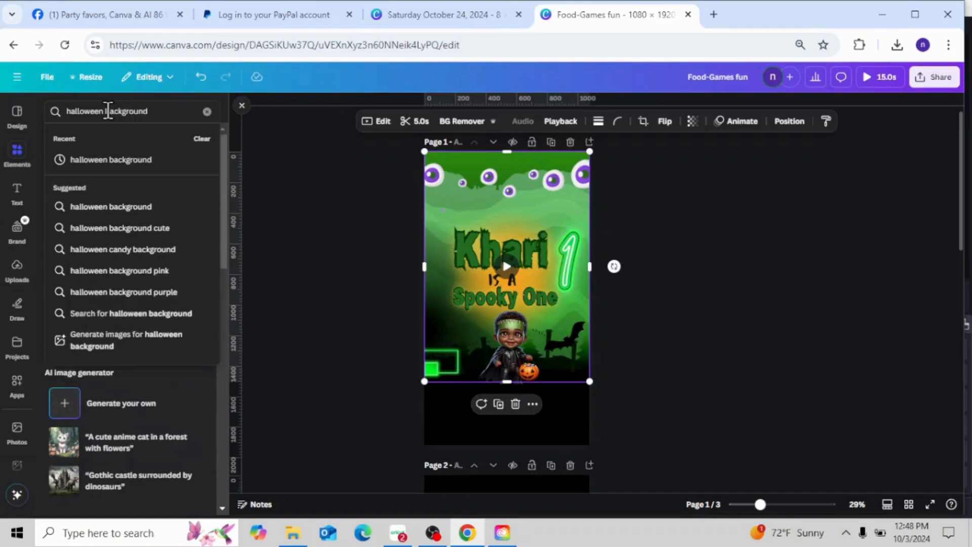
{"action": "type", "text": "nd"}
{"action": "key", "text": "Return"}
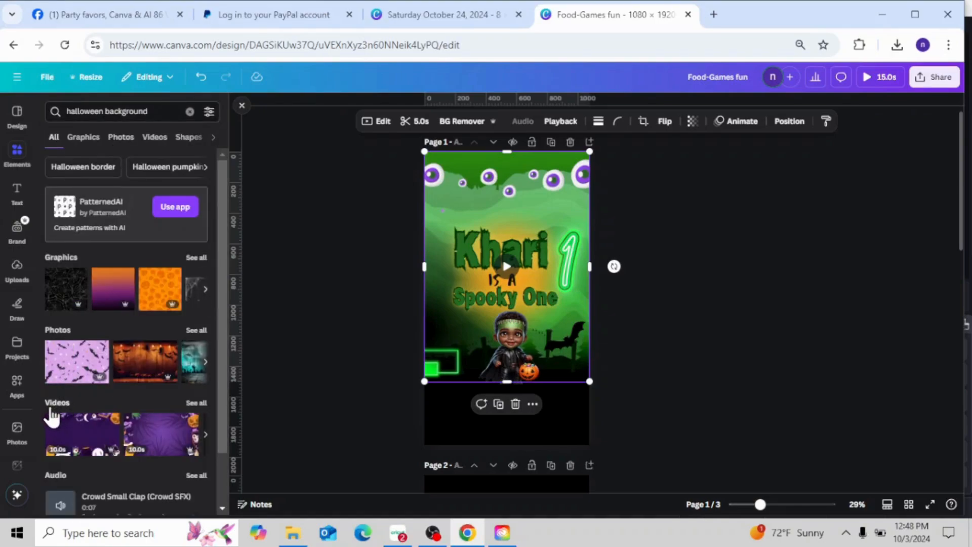
{"action": "left_click", "coordinate": [197, 405]}
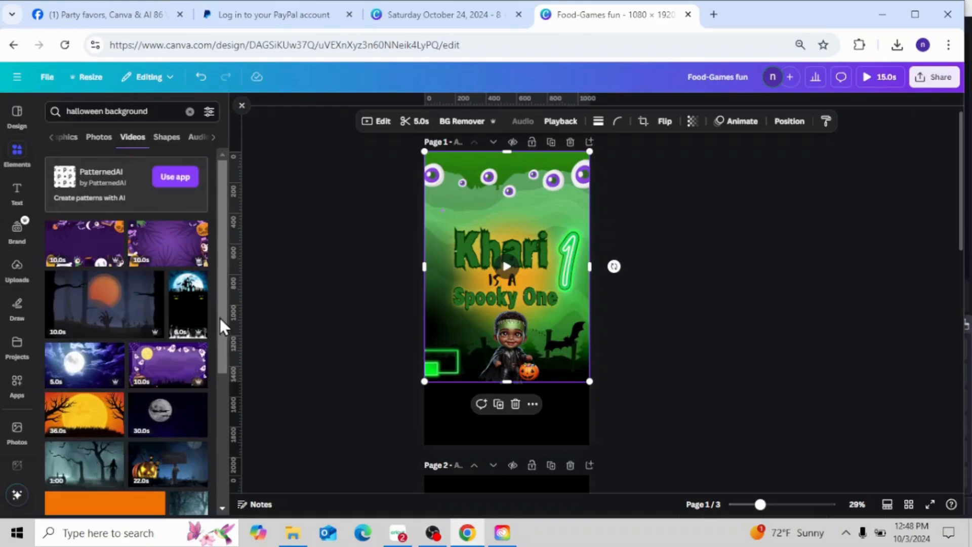
{"action": "left_click_drag", "start_coordinate": [225, 321], "coordinate": [226, 373]}
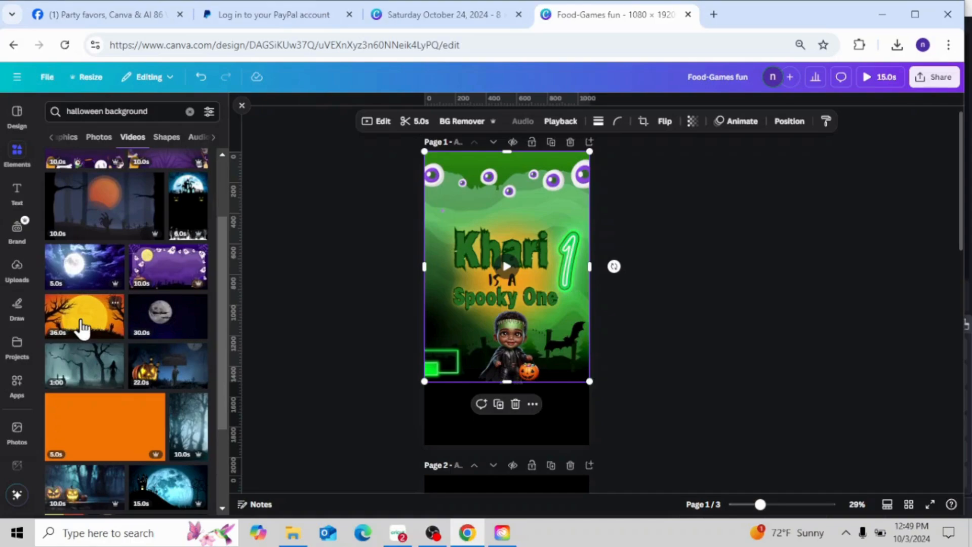
Try the 36-second orange full-moon video on page 1 trimmed to 5.0 seconds, and remove it.
{"action": "left_click", "coordinate": [81, 326]}
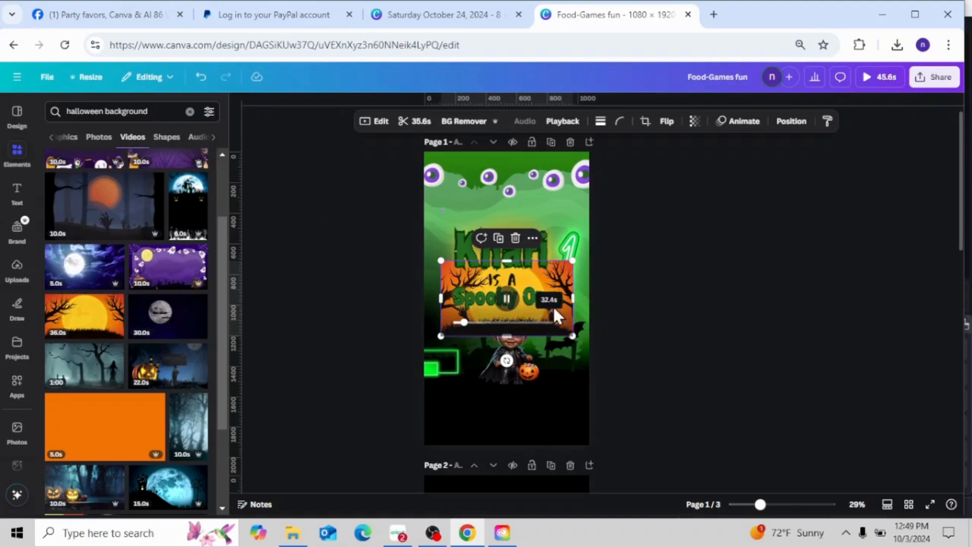
{"action": "left_click_drag", "start_coordinate": [559, 269], "coordinate": [555, 167]}
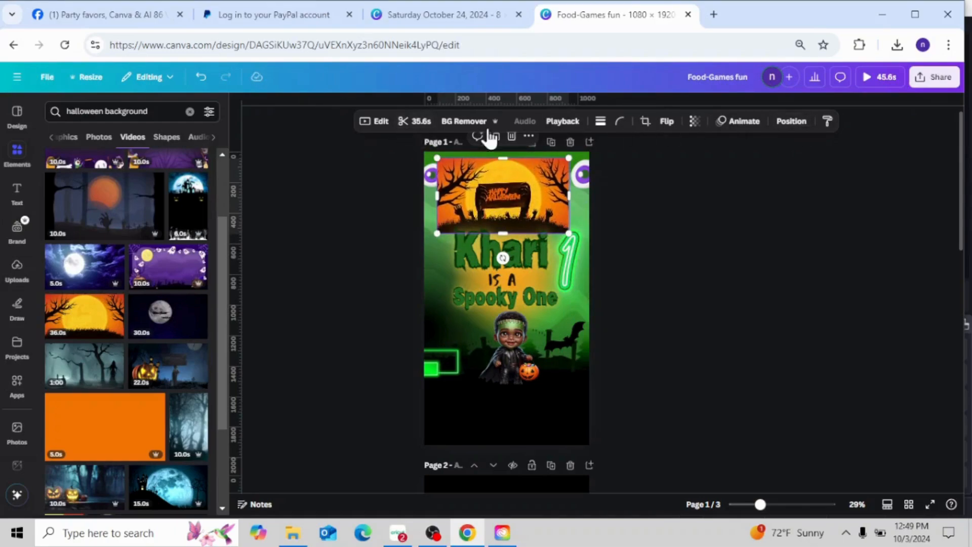
{"action": "left_click", "coordinate": [419, 127]}
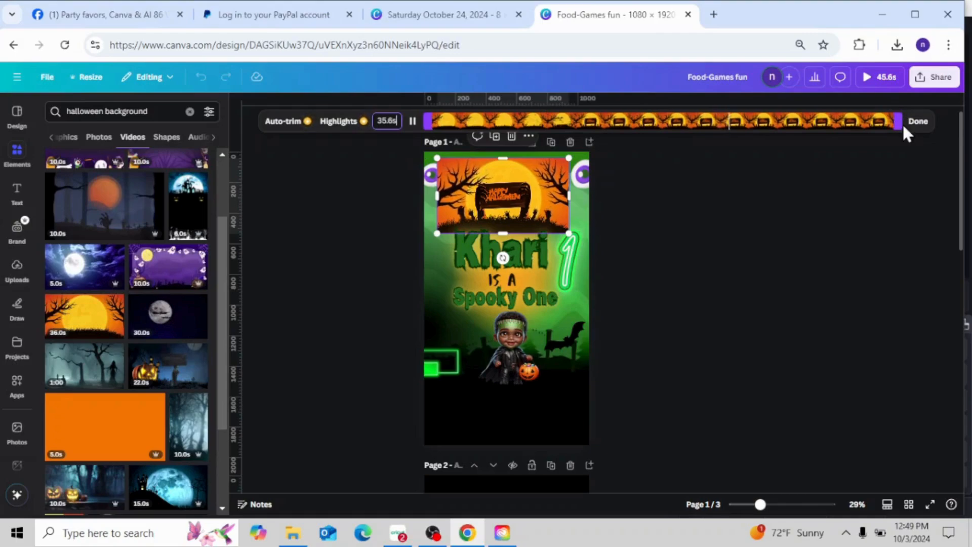
{"action": "left_click_drag", "start_coordinate": [901, 122], "coordinate": [502, 158]}
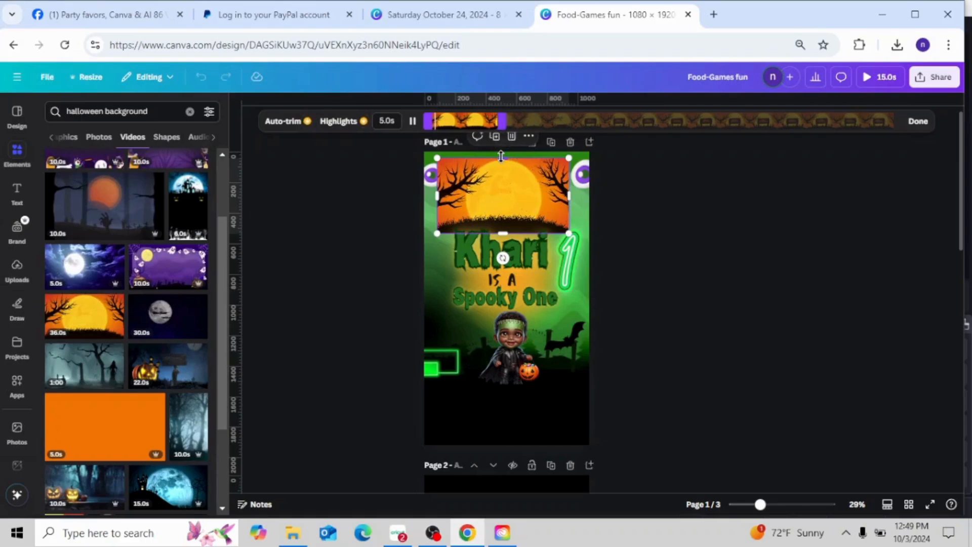
{"action": "left_click", "coordinate": [917, 123]}
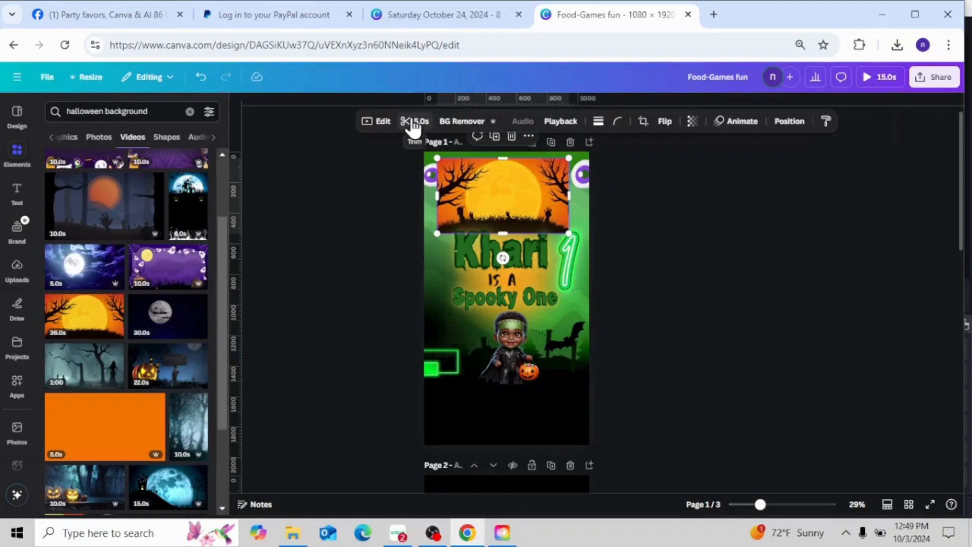
{"action": "left_click", "coordinate": [512, 138]}
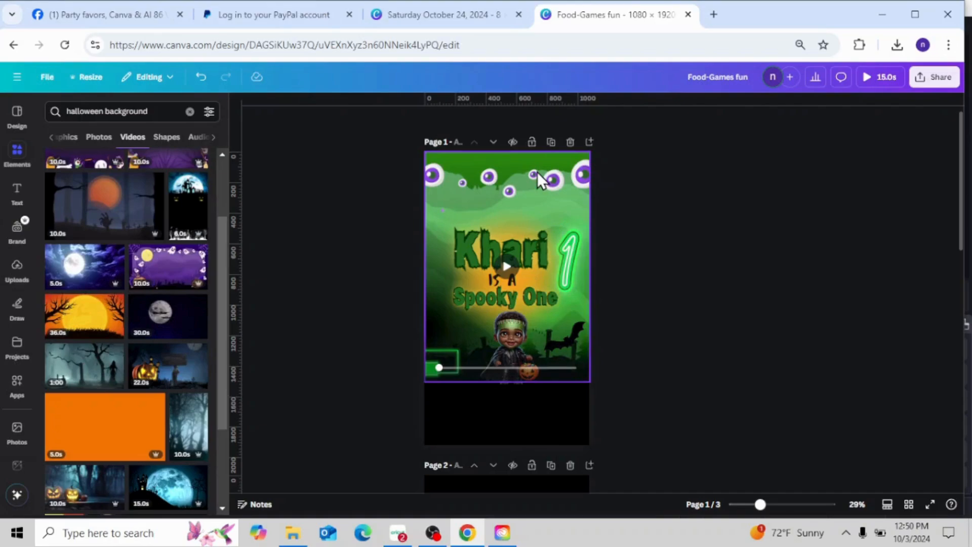
Extend the green background video past the upper and lower page edges so it covers all of page 1.
{"action": "left_click", "coordinate": [535, 191]}
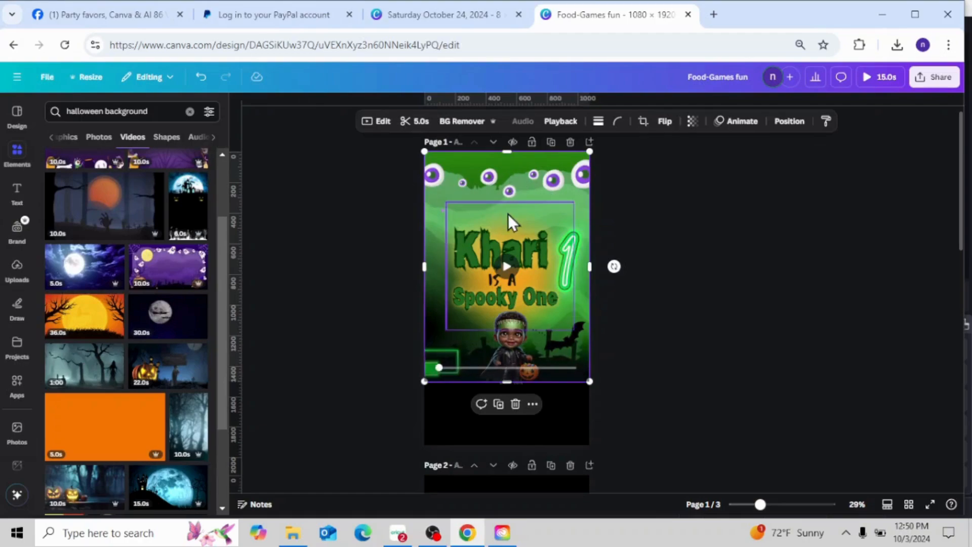
{"action": "left_click_drag", "start_coordinate": [508, 152], "coordinate": [499, 15]}
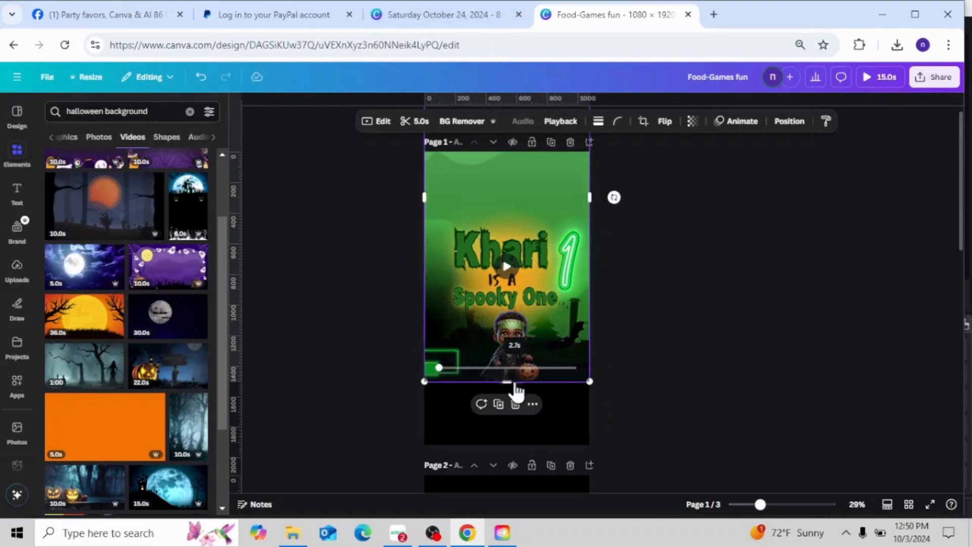
{"action": "left_click_drag", "start_coordinate": [507, 382], "coordinate": [508, 472]}
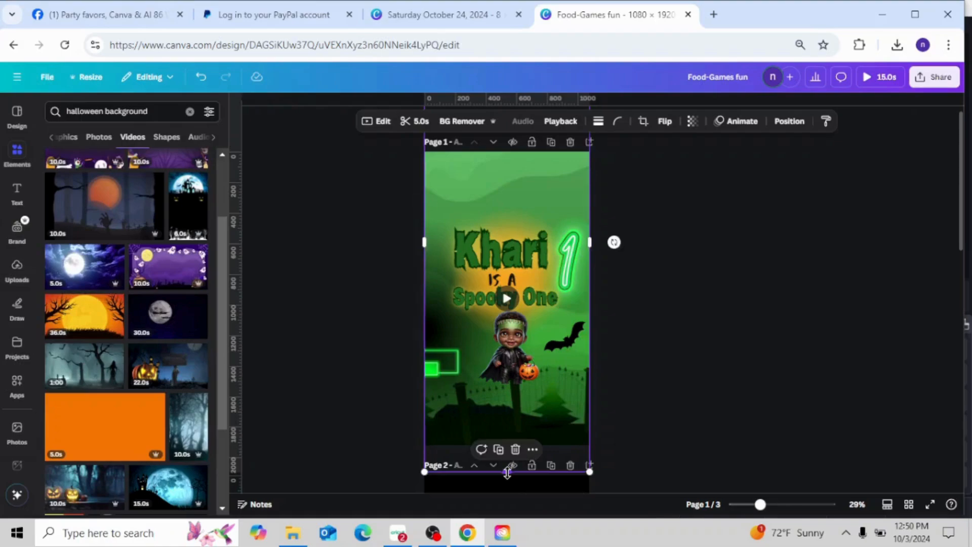
Move the title text group slightly upward on page 1 and ungroup it into separate text lines.
{"action": "left_click", "coordinate": [509, 251]}
{"action": "left_click_drag", "start_coordinate": [509, 250], "coordinate": [505, 227]}
{"action": "left_click", "coordinate": [522, 179]}
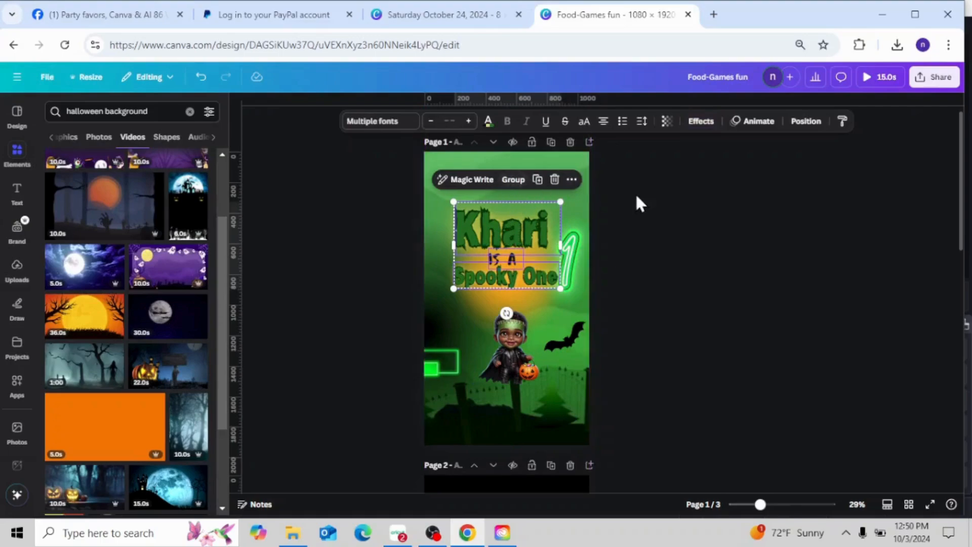
Group the five title text layers on page 1, including the glowing duplicates and the "IS A" line.
{"action": "left_click", "coordinate": [636, 196]}
{"action": "left_click", "coordinate": [532, 230]}
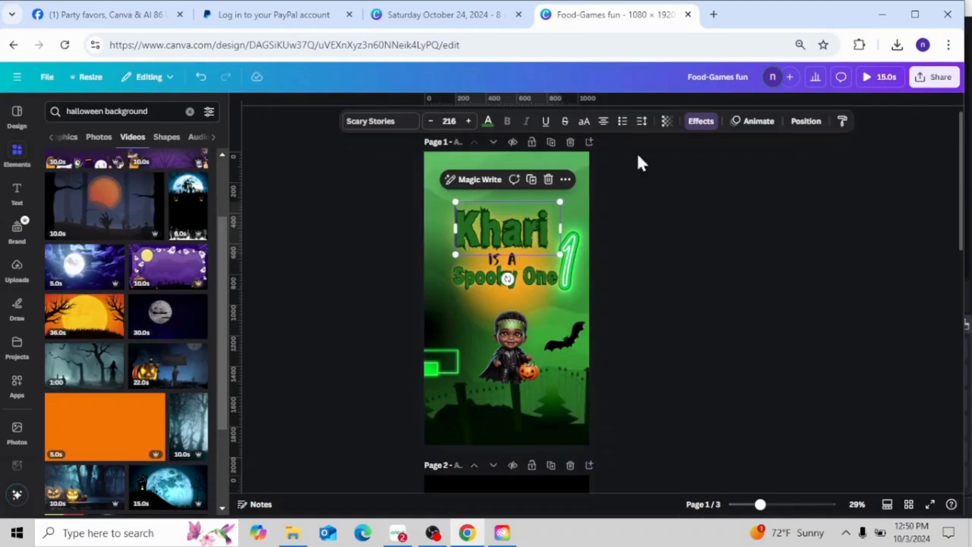
{"action": "left_click", "coordinate": [798, 121]}
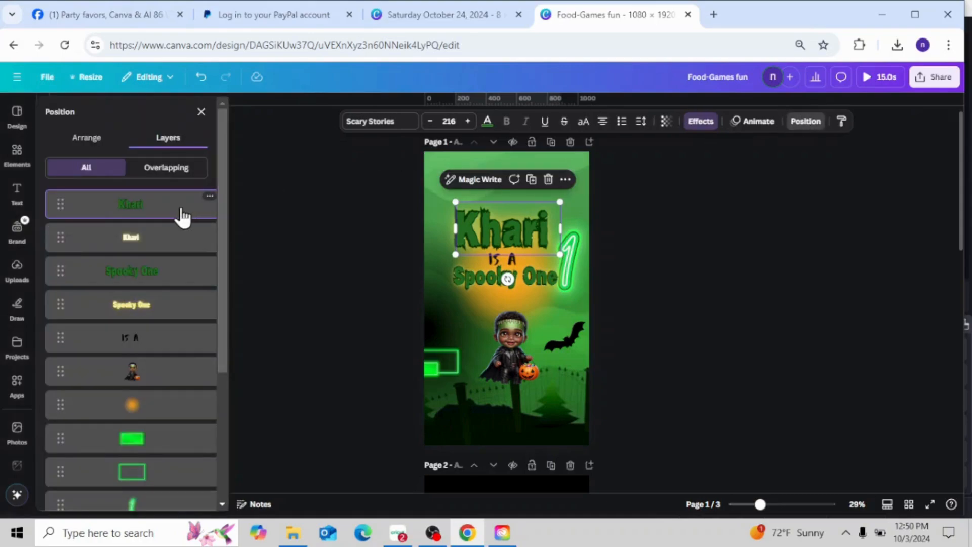
{"action": "left_click", "coordinate": [174, 237], "text": "shift"}
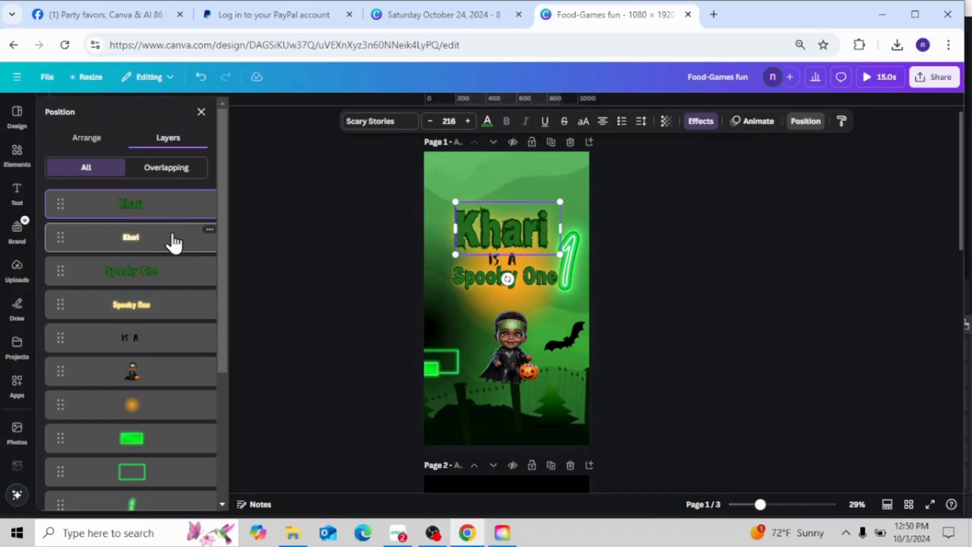
{"action": "left_click", "coordinate": [173, 277], "text": "shift"}
{"action": "left_click", "coordinate": [170, 309], "text": "shift"}
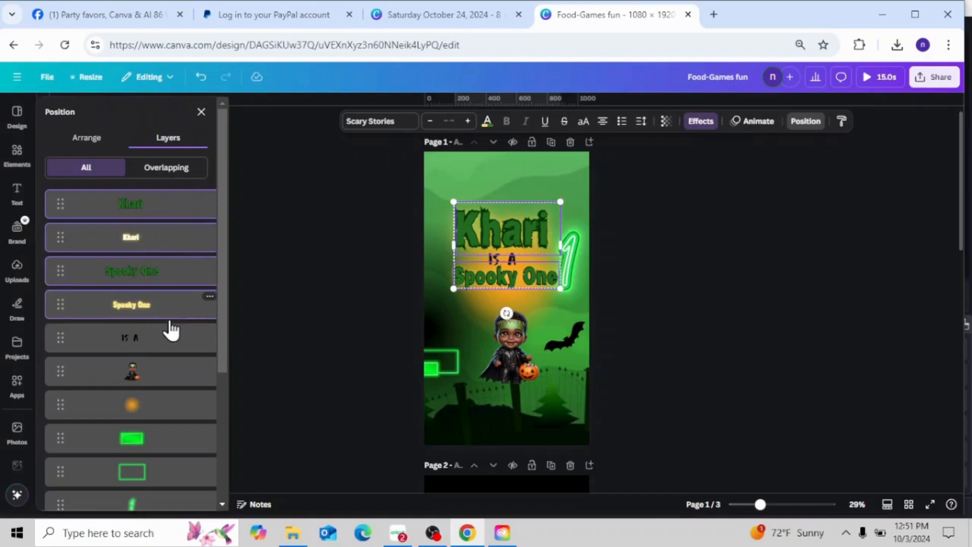
{"action": "left_click", "coordinate": [171, 338], "text": "shift"}
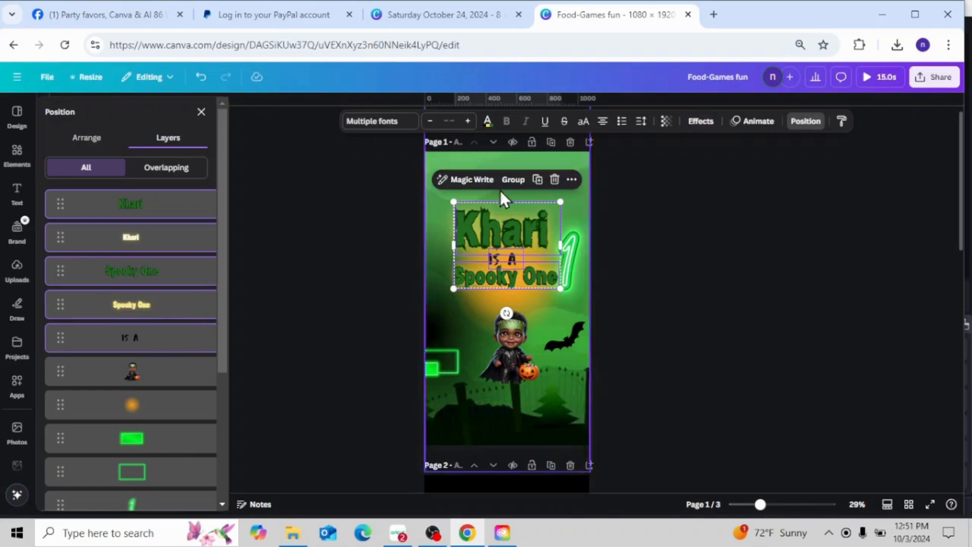
{"action": "left_click", "coordinate": [512, 187]}
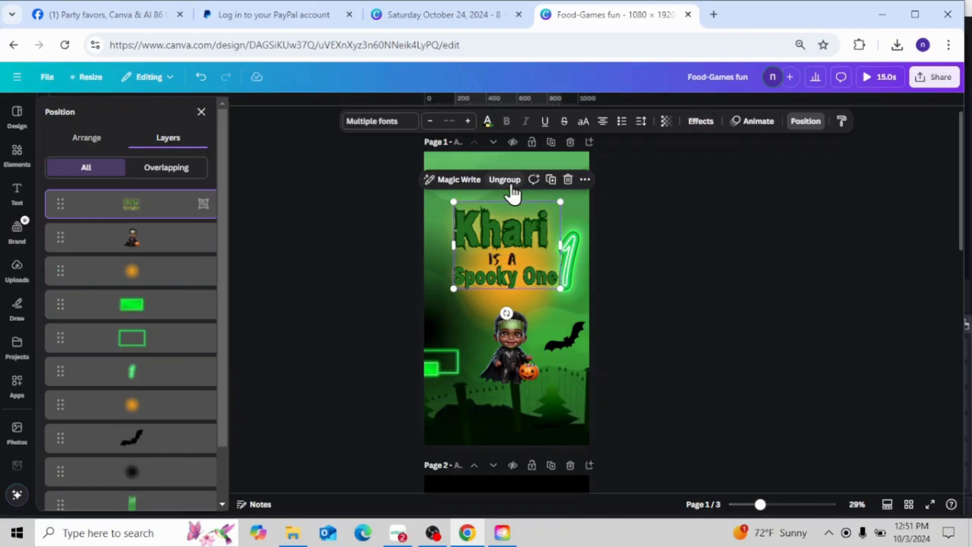
Enlarge the title group across the upper part of page 1 and move the neon number 1 to the page's lower-right corner.
{"action": "left_click_drag", "start_coordinate": [524, 242], "coordinate": [506, 195]}
{"action": "left_click_drag", "start_coordinate": [548, 240], "coordinate": [576, 274]}
{"action": "left_click_drag", "start_coordinate": [527, 208], "coordinate": [529, 216]}
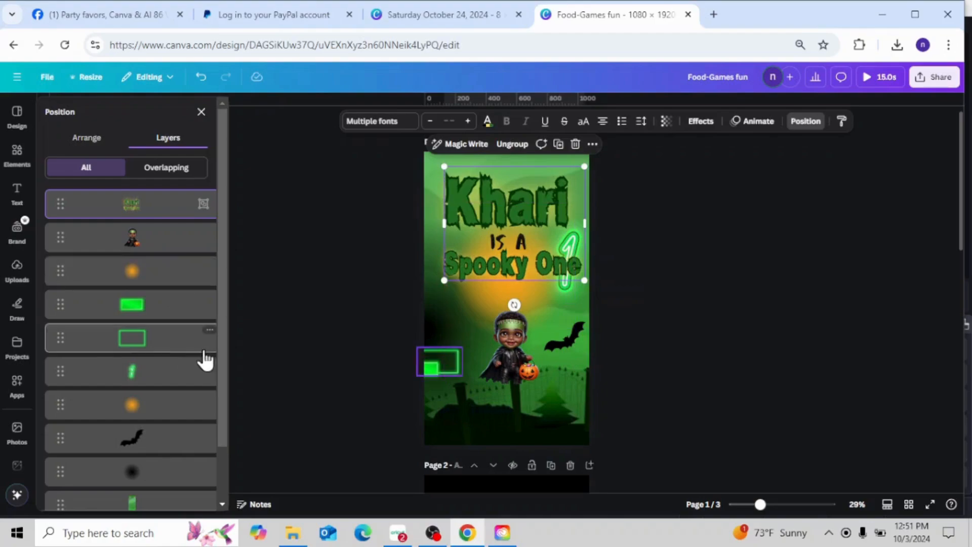
{"action": "left_click", "coordinate": [154, 378]}
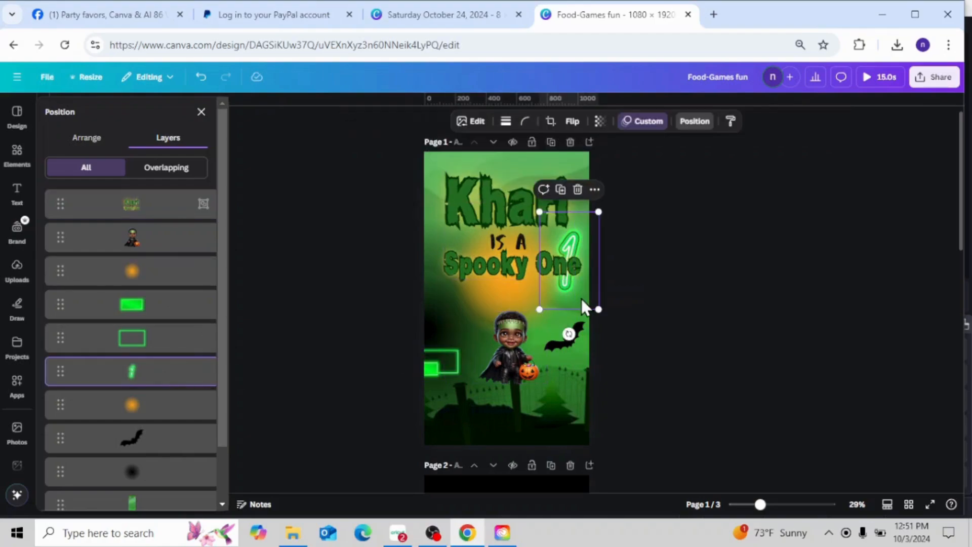
{"action": "left_click_drag", "start_coordinate": [582, 301], "coordinate": [582, 439]}
Enlarge the costumed boy on page 1 and centre him horizontally with his feet on the page's lower edge.
{"action": "left_click", "coordinate": [514, 347]}
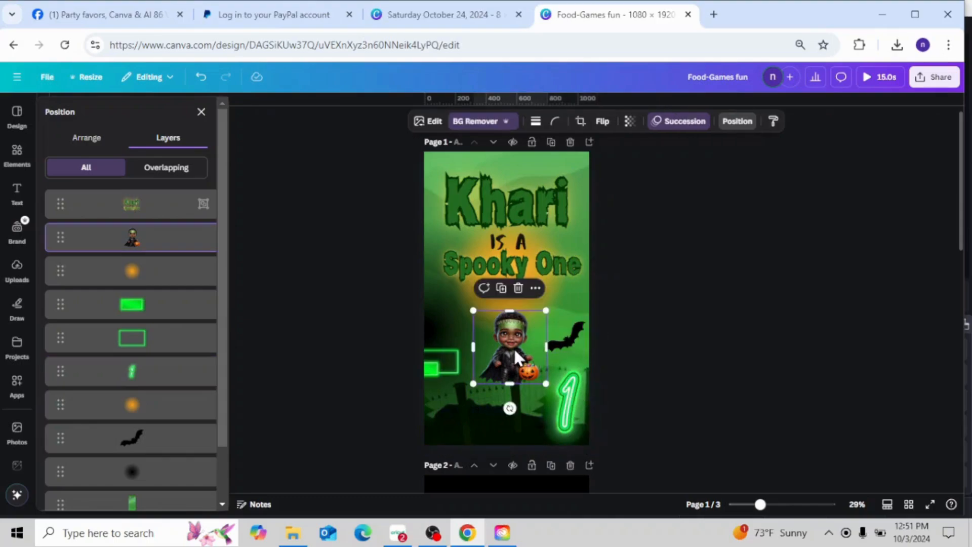
{"action": "left_click_drag", "start_coordinate": [546, 306], "coordinate": [592, 264]}
{"action": "left_click_drag", "start_coordinate": [519, 327], "coordinate": [495, 390]}
{"action": "left_click_drag", "start_coordinate": [565, 325], "coordinate": [573, 319]}
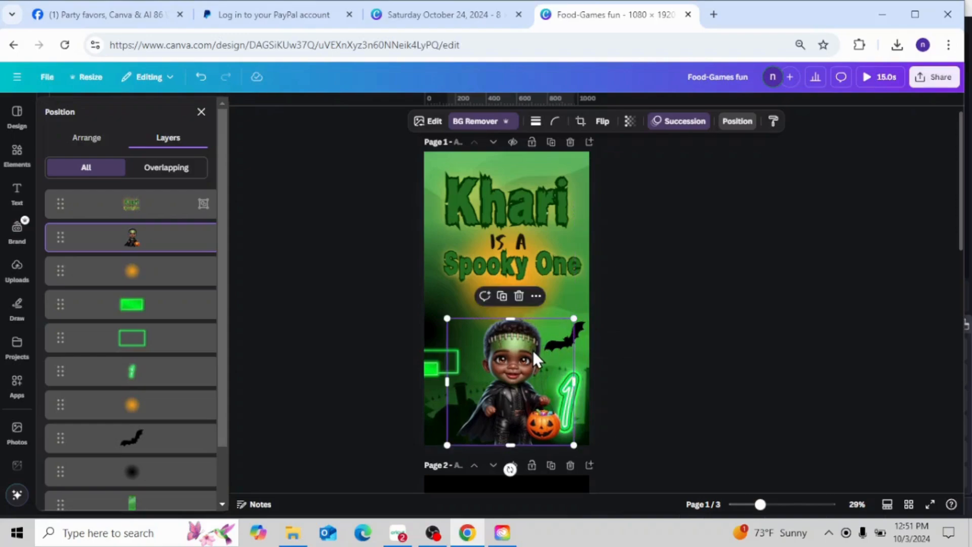
{"action": "left_click_drag", "start_coordinate": [535, 354], "coordinate": [531, 349]}
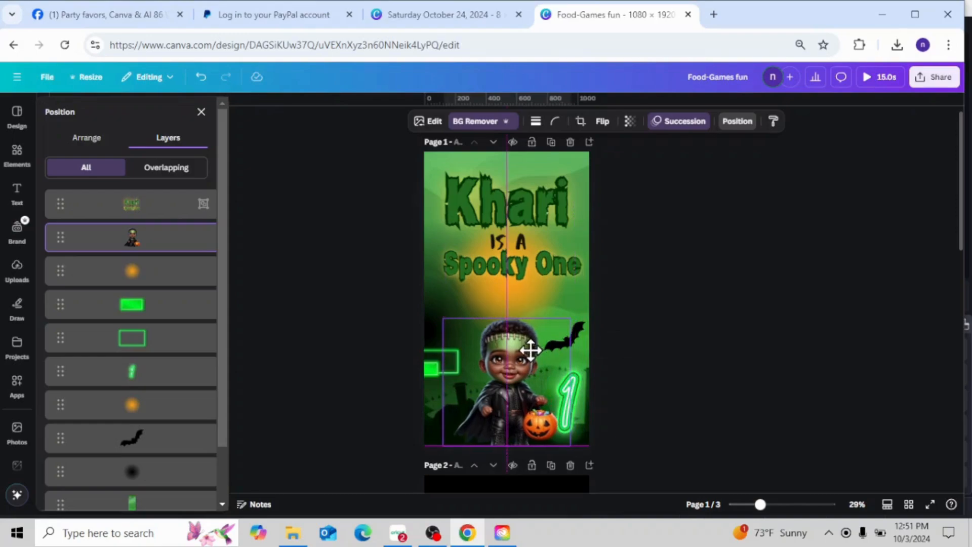
{"action": "left_click_drag", "start_coordinate": [531, 350], "coordinate": [529, 349]}
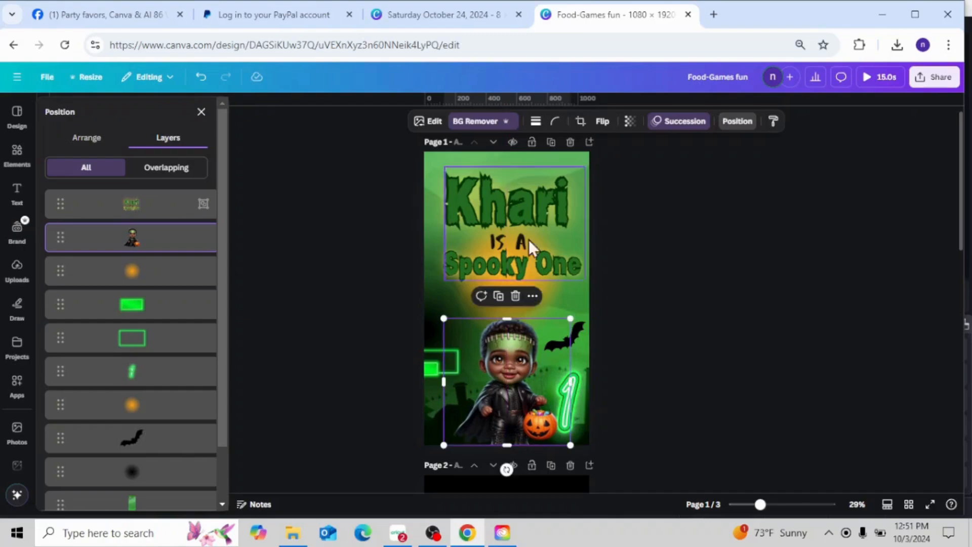
Centre the title group horizontally on page 1, play the preview of the whole design, and close it.
{"action": "left_click", "coordinate": [512, 199]}
{"action": "left_click_drag", "start_coordinate": [511, 200], "coordinate": [506, 200]}
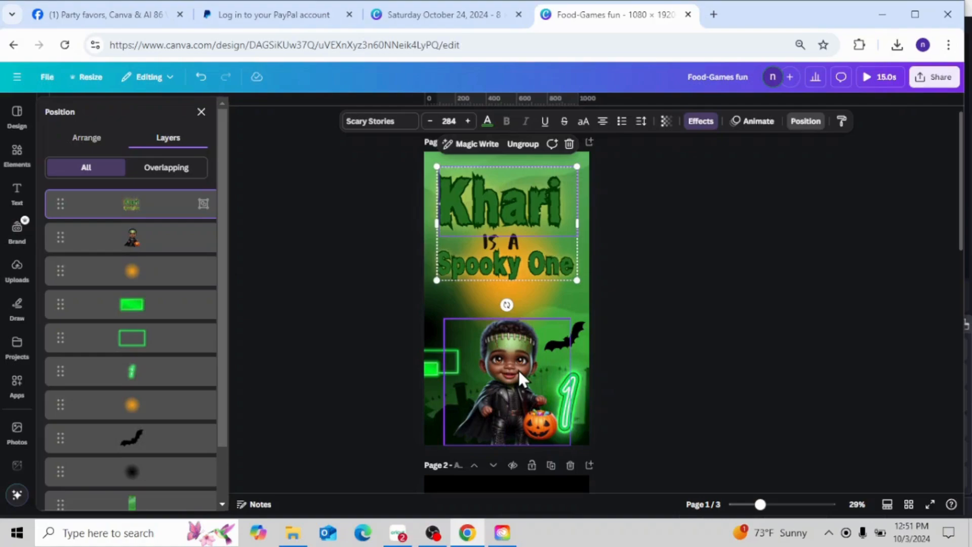
{"action": "left_click", "coordinate": [870, 81]}
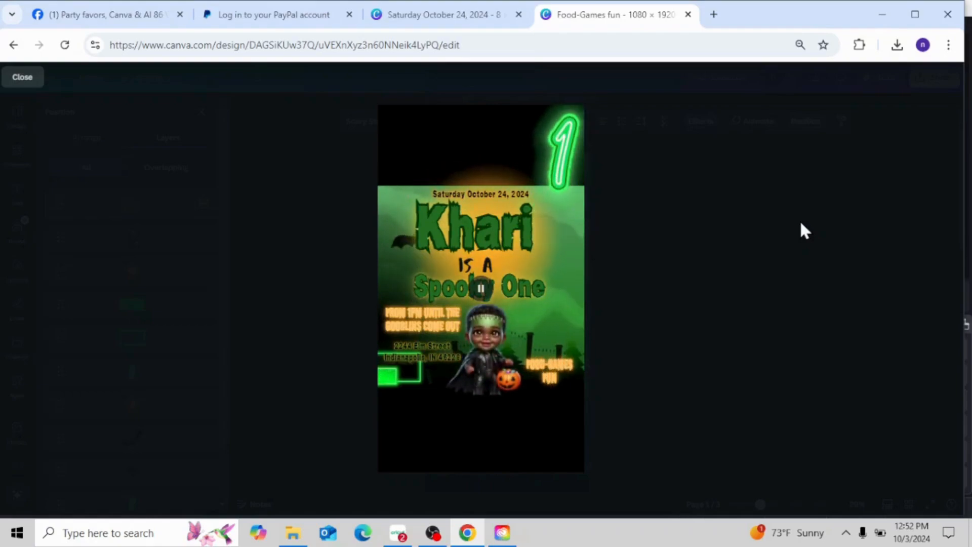
{"action": "left_click", "coordinate": [22, 87]}
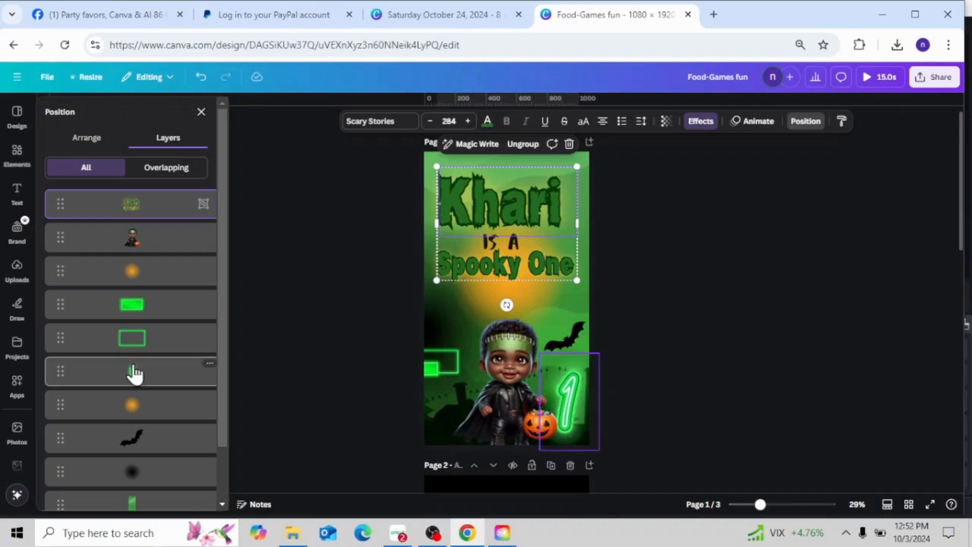
Duplicate the solid green neon rectangle on page 1, enlarge the copy, and centre it between the title and the boy.
{"action": "left_click", "coordinate": [130, 310]}
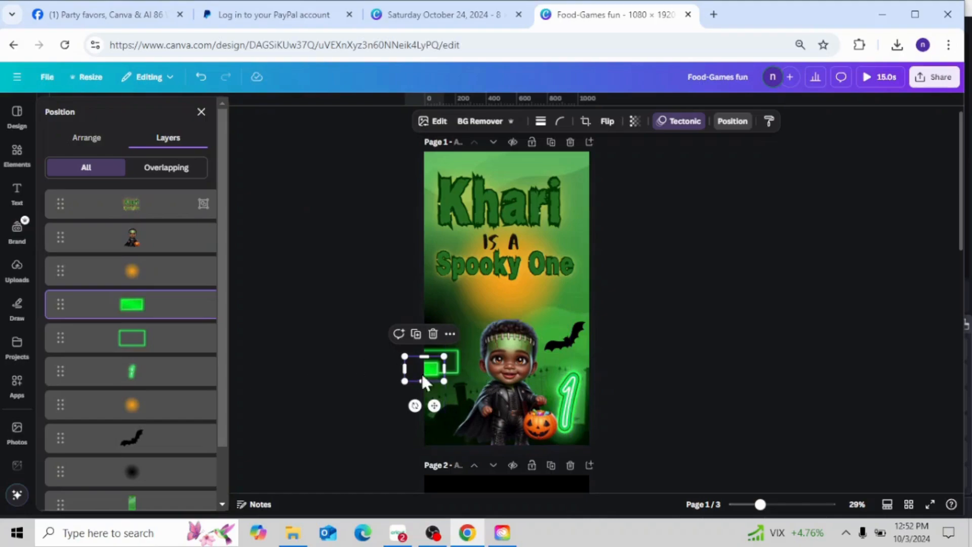
{"action": "left_click", "coordinate": [417, 335]}
{"action": "left_click_drag", "start_coordinate": [424, 378], "coordinate": [582, 342]}
{"action": "left_click_drag", "start_coordinate": [540, 297], "coordinate": [511, 286]}
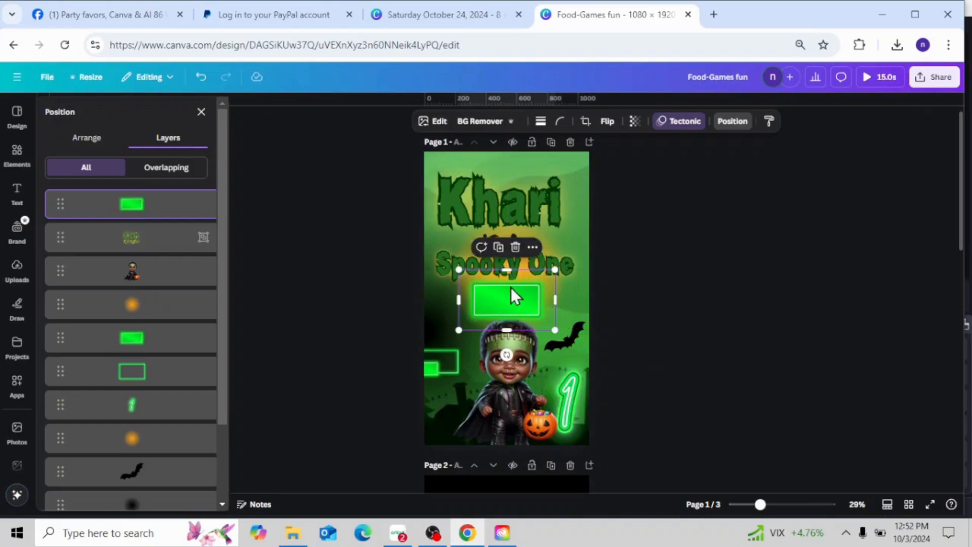
Nudge the title group slightly right and add a heading below it reading "and You're invited".
{"action": "left_click", "coordinate": [19, 208]}
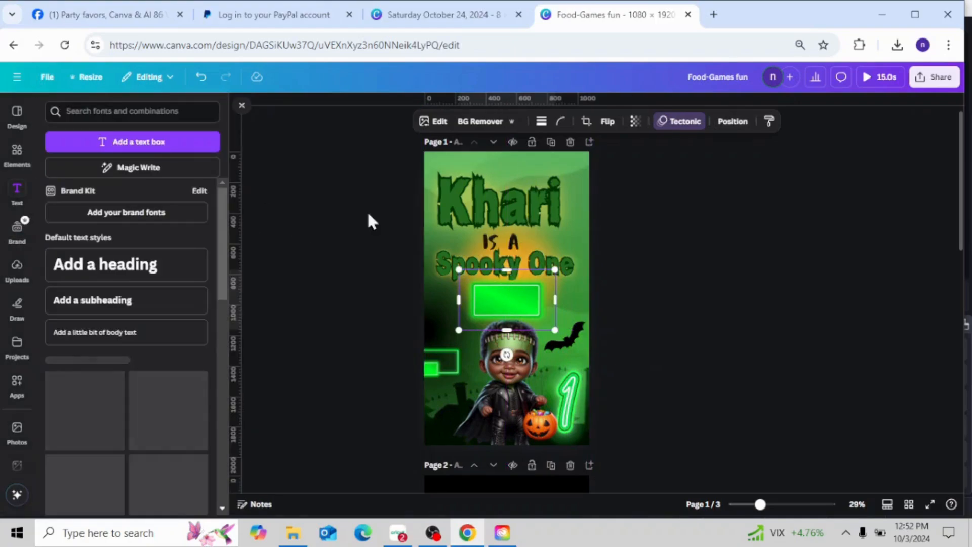
{"action": "left_click", "coordinate": [531, 220]}
{"action": "left_click_drag", "start_coordinate": [533, 210], "coordinate": [534, 212]}
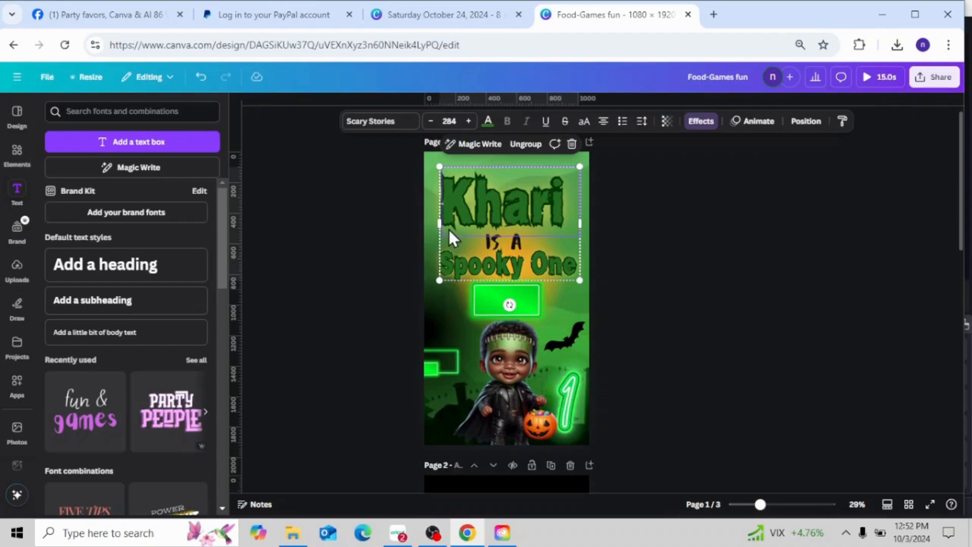
{"action": "left_click", "coordinate": [136, 273]}
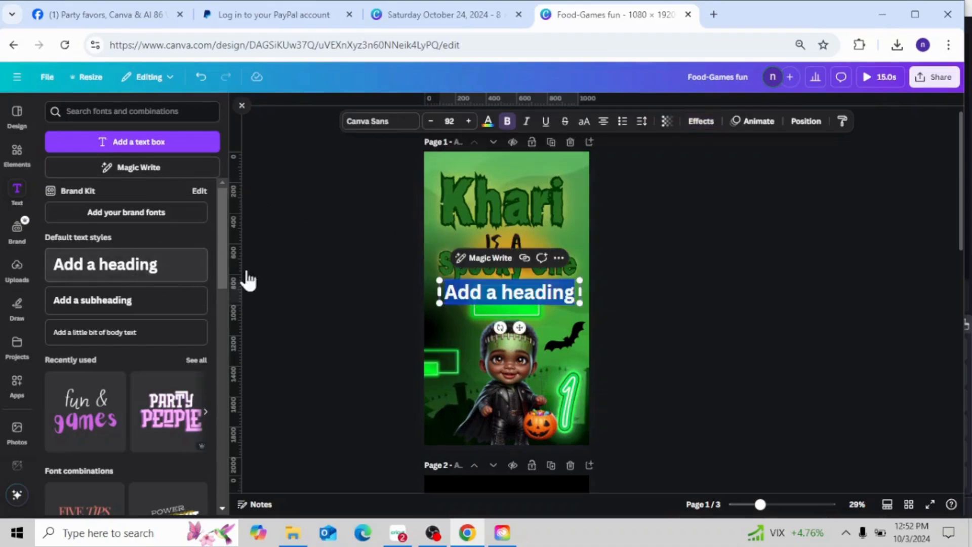
{"action": "double_click", "coordinate": [470, 291]}
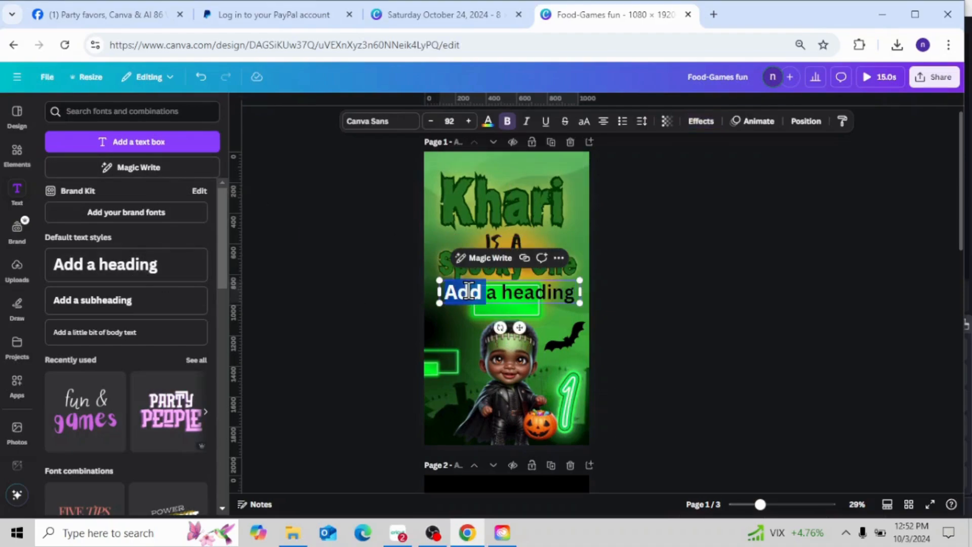
{"action": "triple_click", "coordinate": [469, 291]}
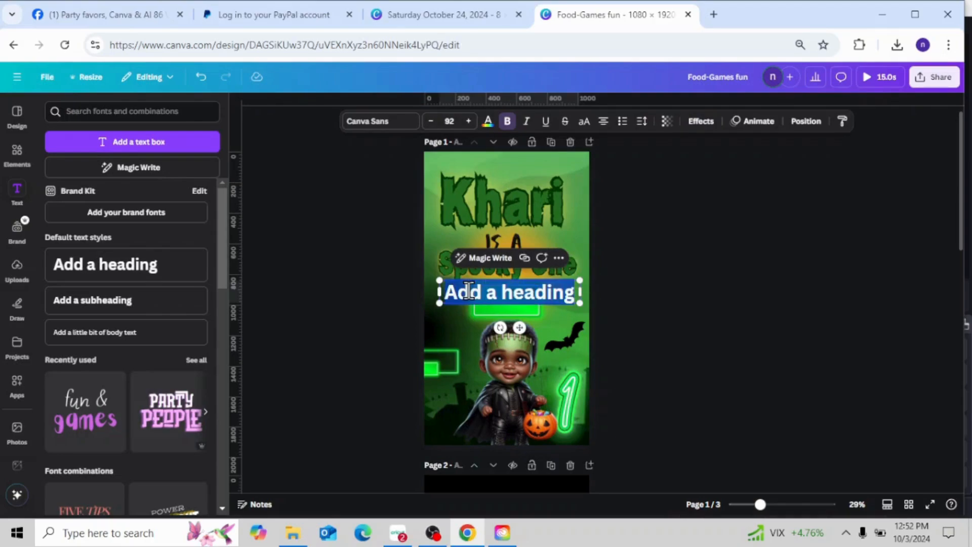
{"action": "type", "text": "and"}
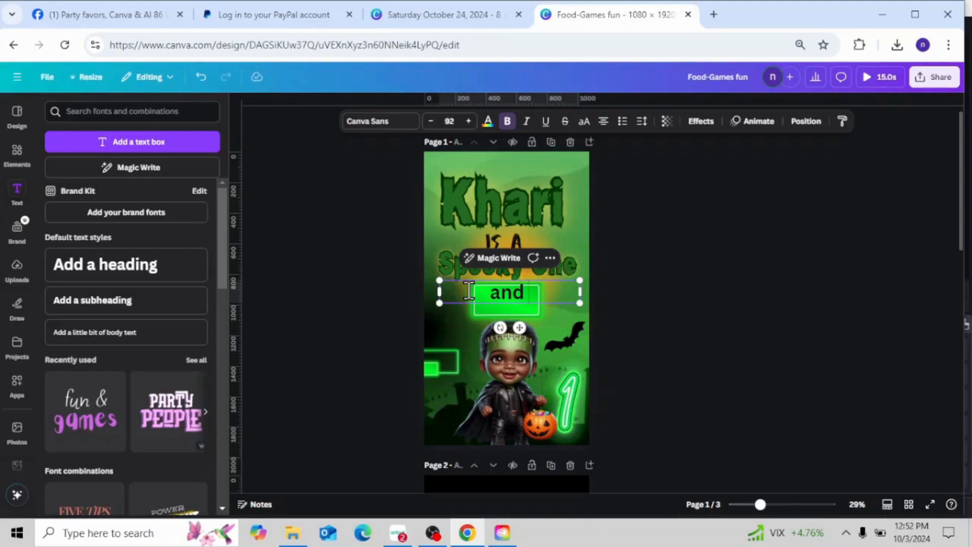
{"action": "type", "text": " You"}
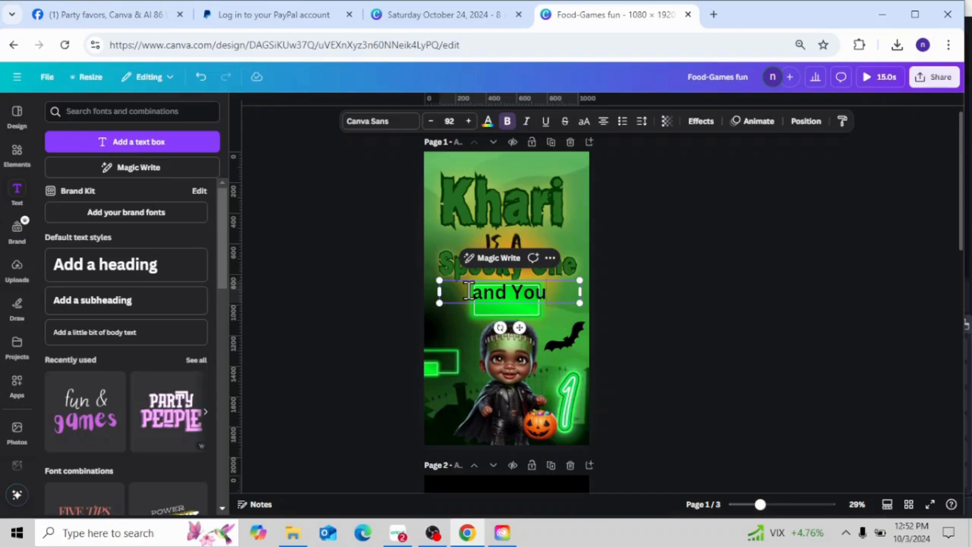
{"action": "type", "text": "'re"}
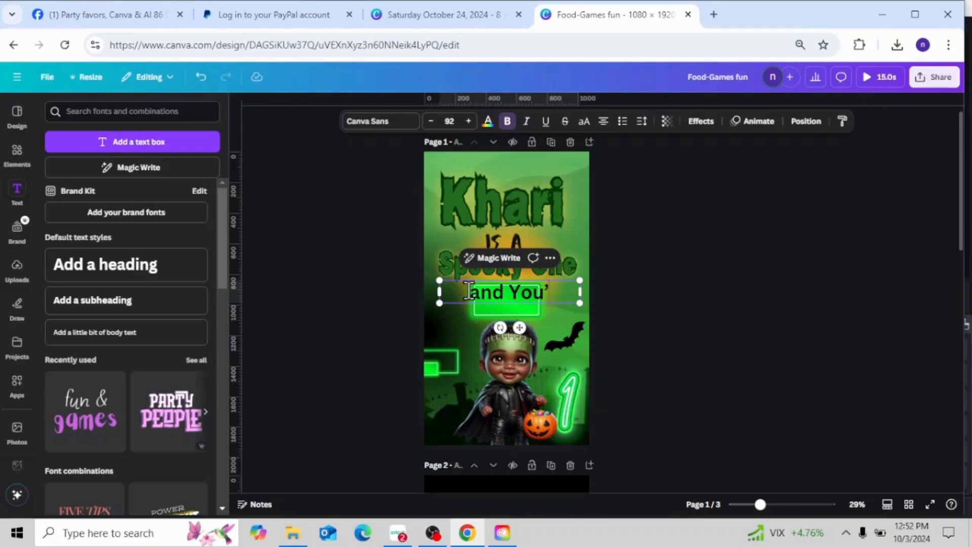
{"action": "type", "text": " invited"}
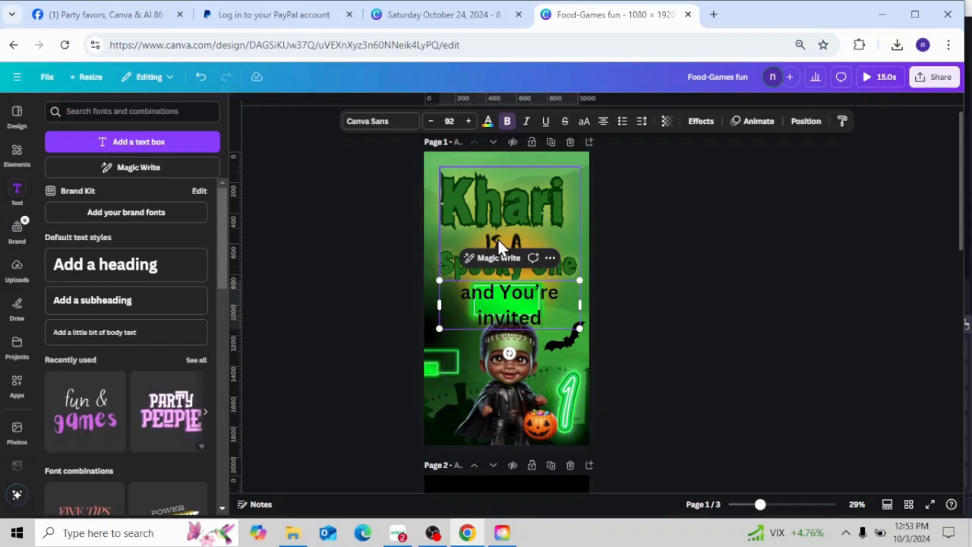
Set the font of the "and You're invited" heading to Shlop.
{"action": "triple_click", "coordinate": [506, 299]}
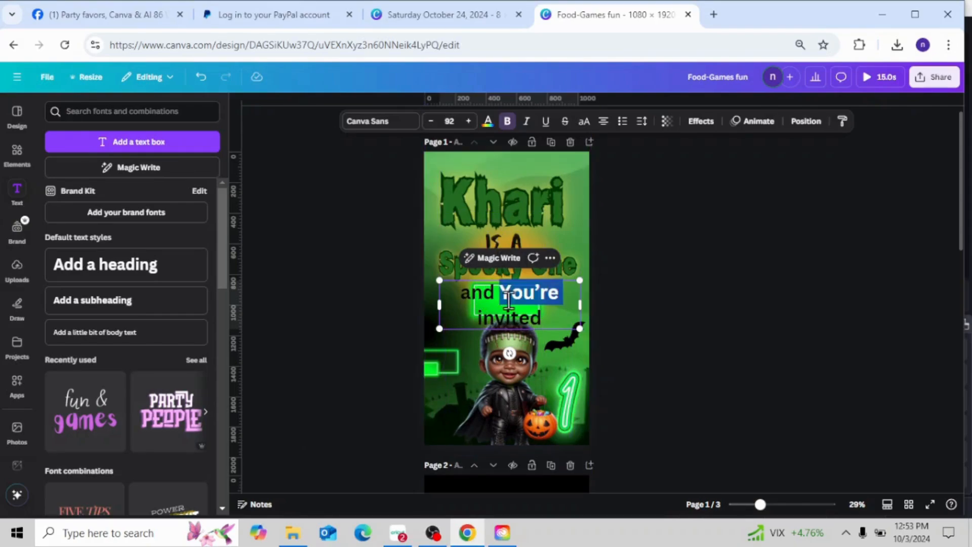
{"action": "left_click", "coordinate": [346, 123]}
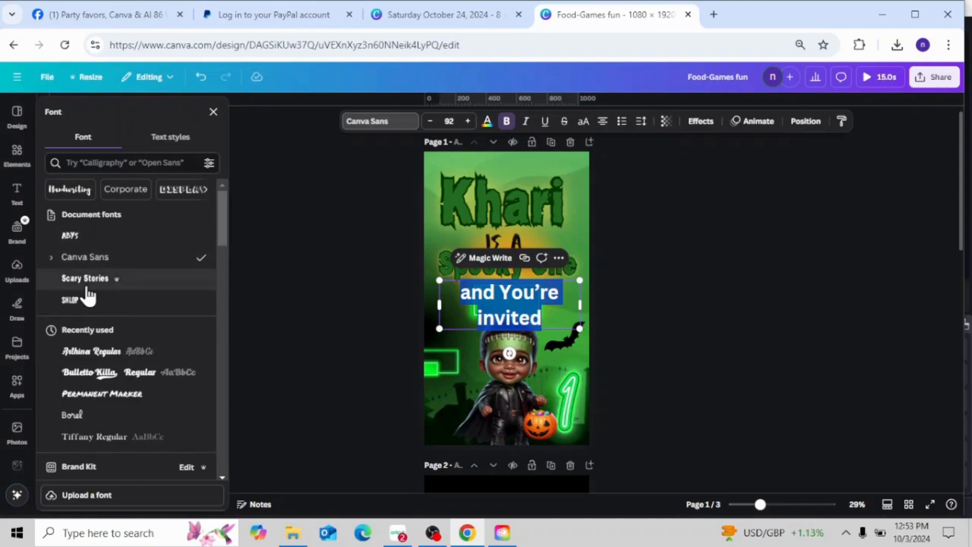
{"action": "left_click", "coordinate": [86, 304]}
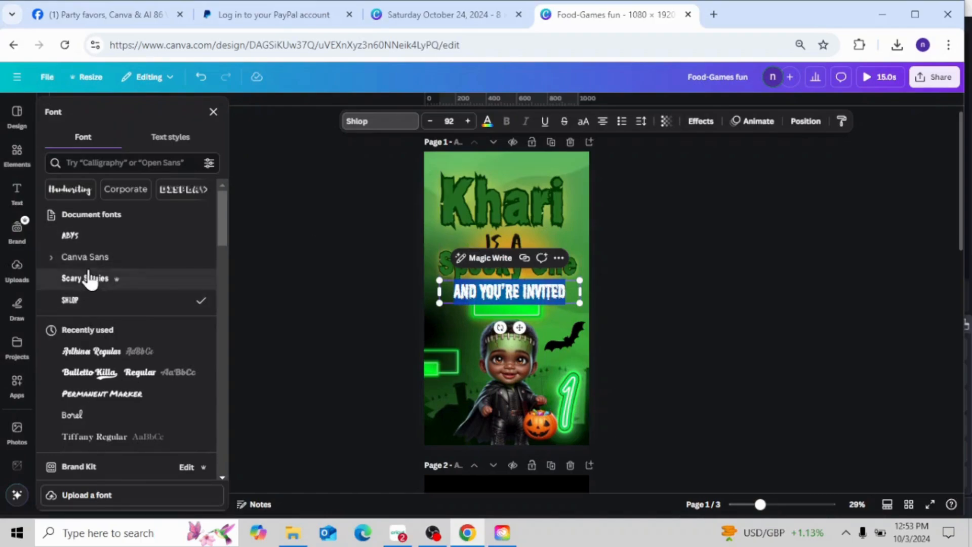
{"action": "left_click", "coordinate": [631, 271]}
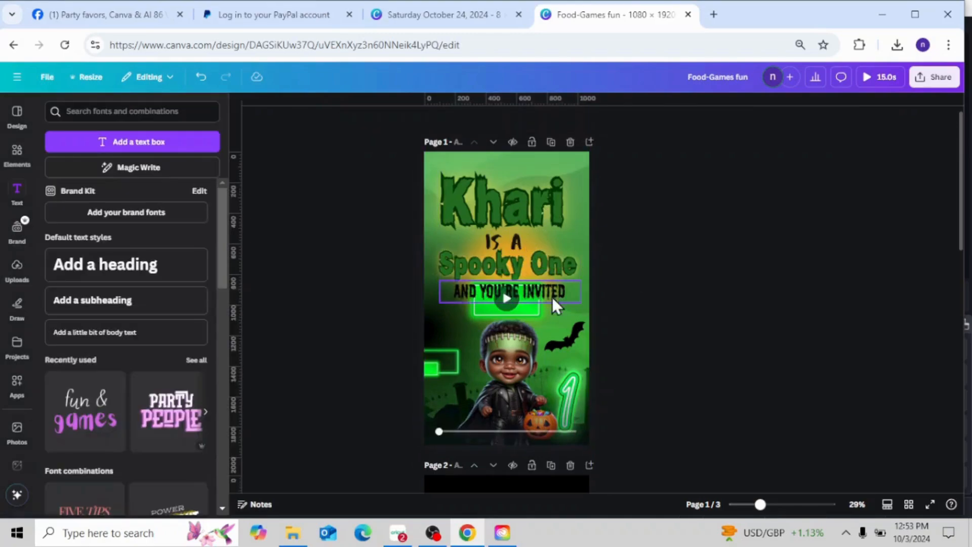
Ungroup the title group on page 1 into its separate text elements.
{"action": "left_click", "coordinate": [552, 233]}
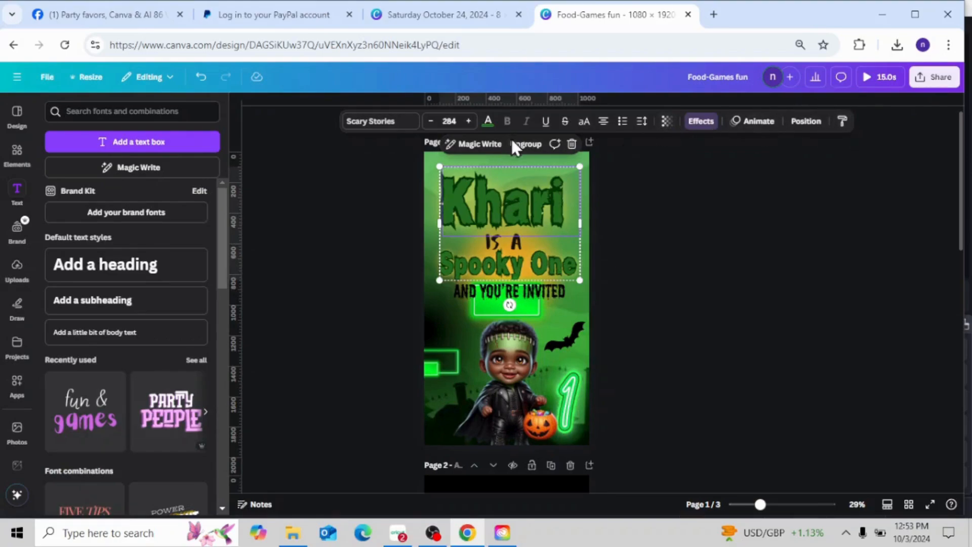
{"action": "left_click", "coordinate": [526, 144]}
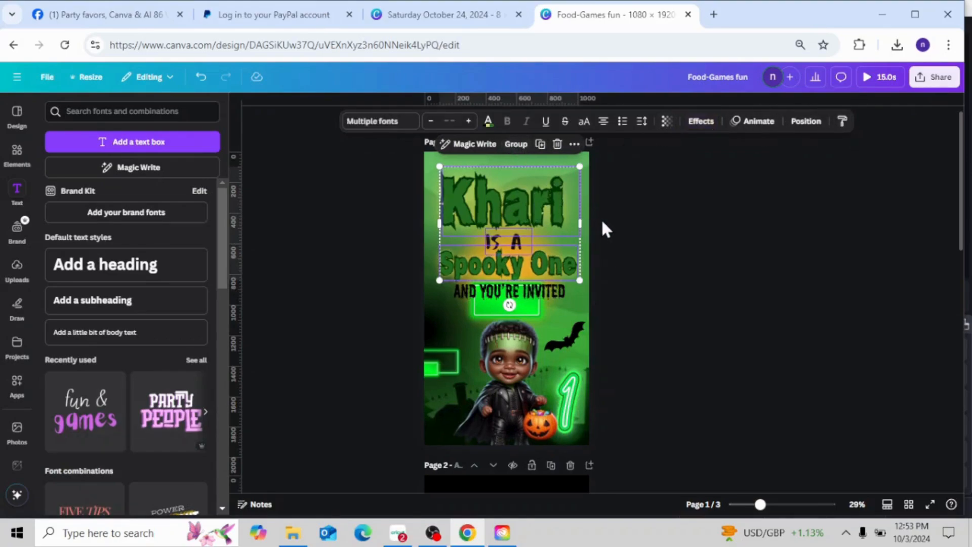
{"action": "left_click", "coordinate": [633, 220]}
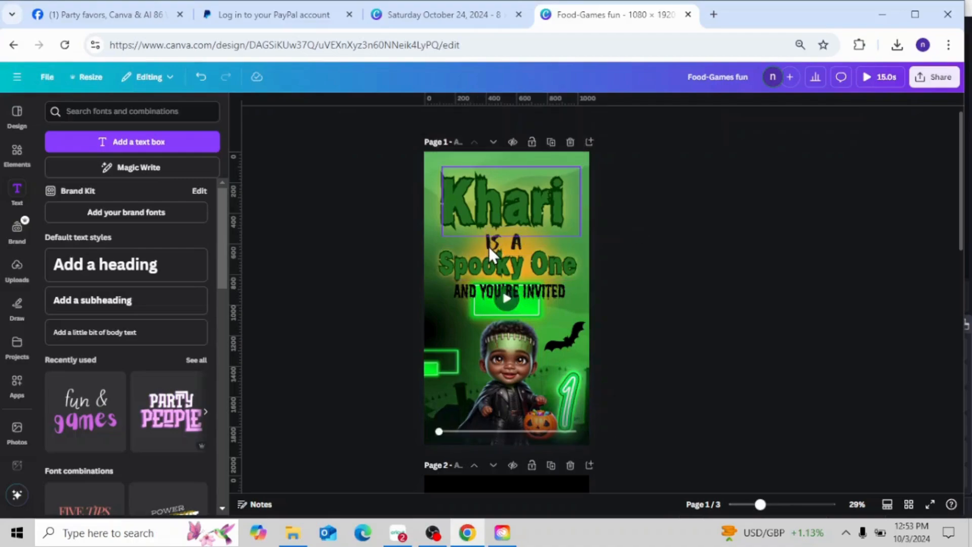
Check the font of the "is a" text and set the "and You're invited" heading to the same font, Abys.
{"action": "left_click", "coordinate": [518, 245]}
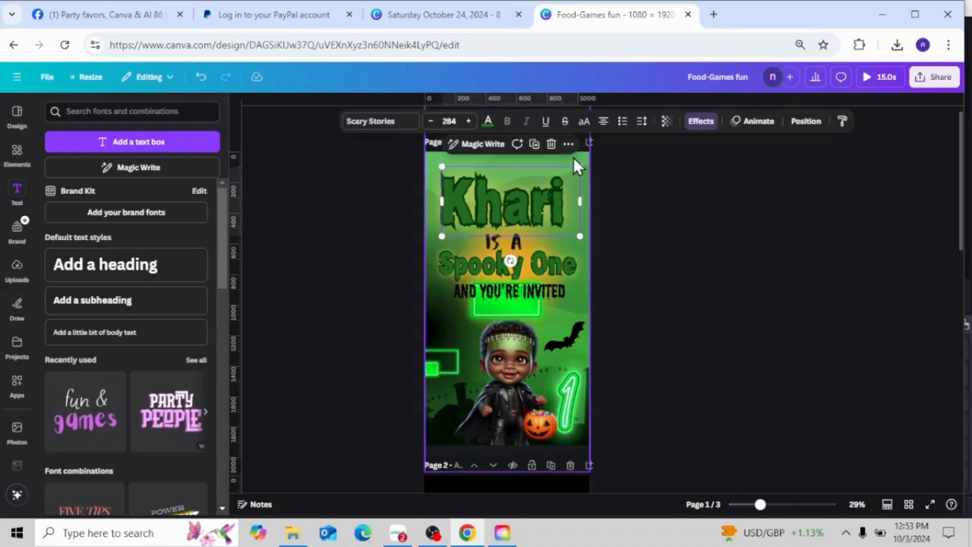
{"action": "left_click", "coordinate": [803, 121]}
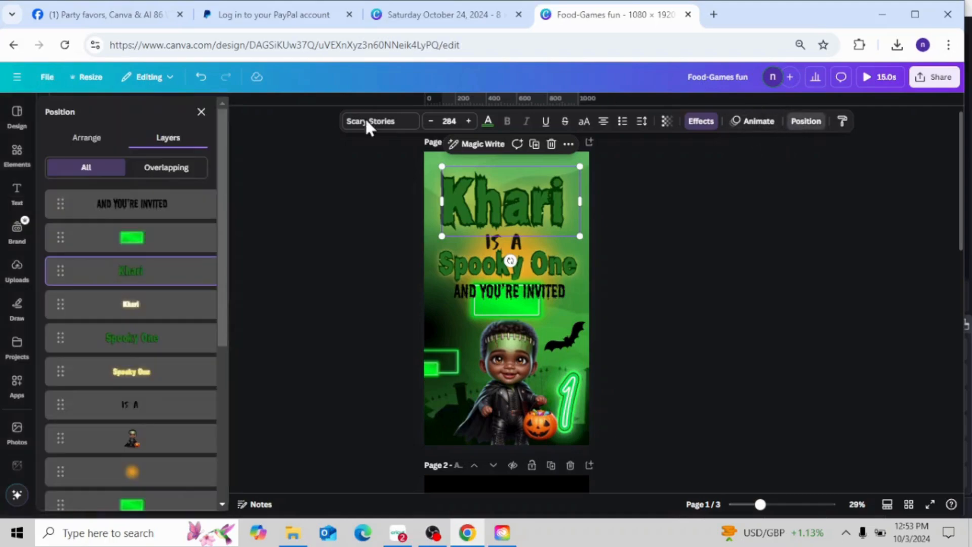
{"action": "left_click", "coordinate": [131, 407]}
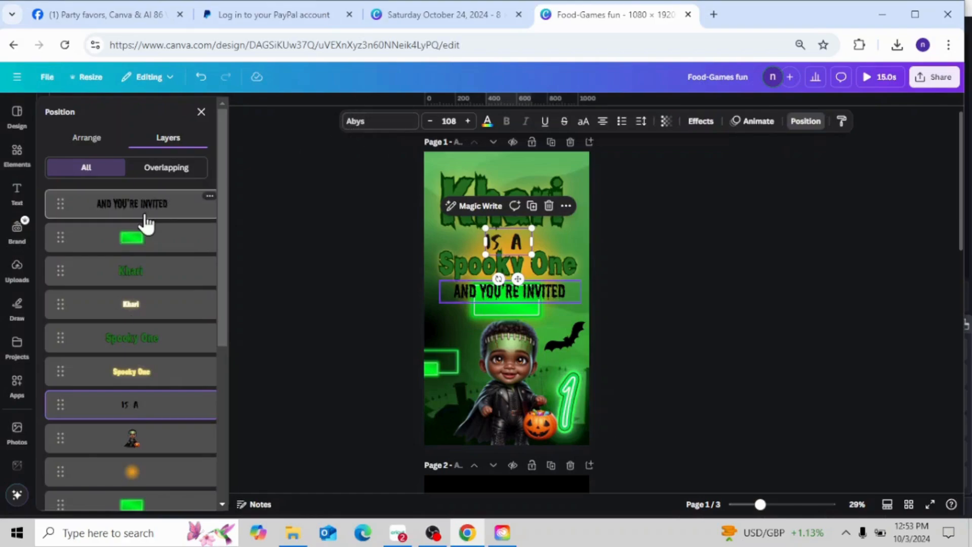
{"action": "left_click", "coordinate": [531, 299]}
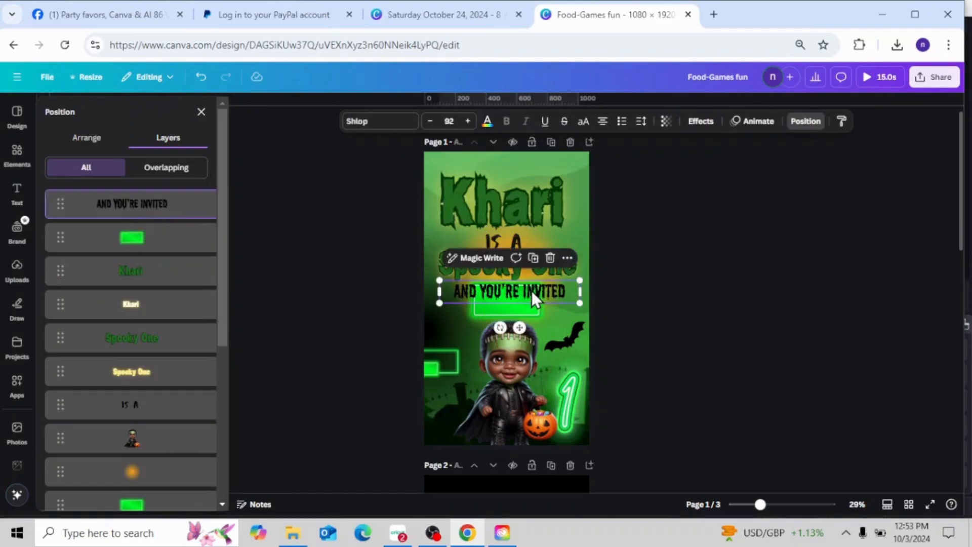
{"action": "left_click", "coordinate": [379, 124]}
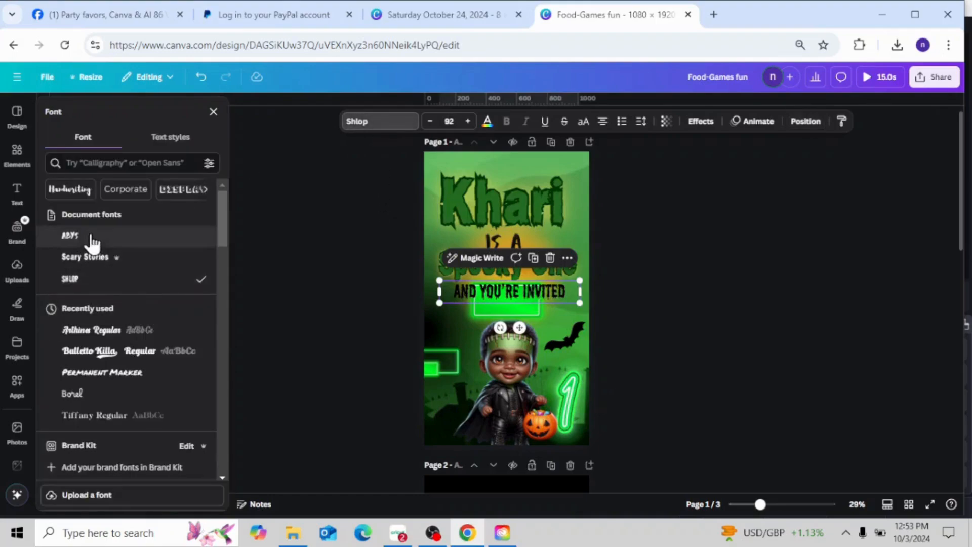
{"action": "left_click", "coordinate": [112, 238]}
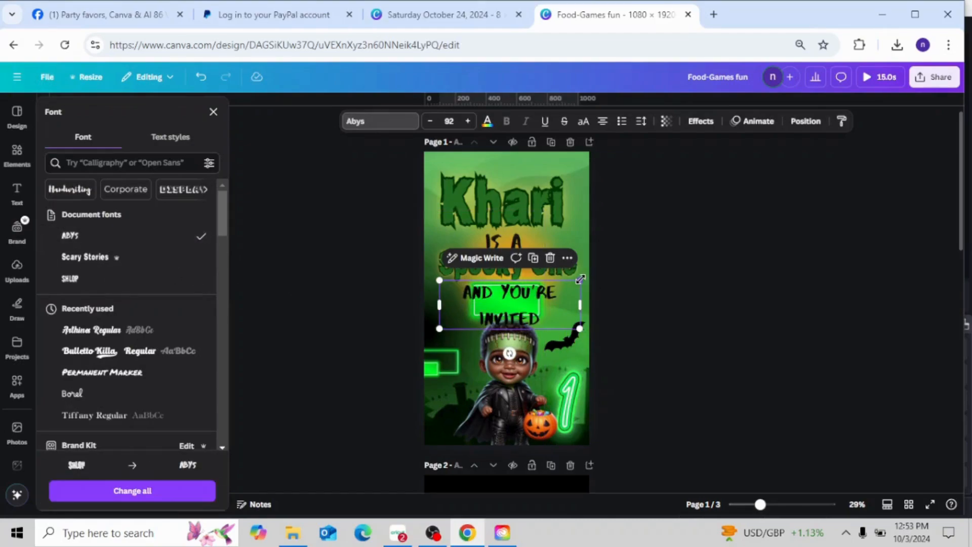
Shrink the "and You're invited" heading to size 59.1, tighten its line spacing, and place it over the solid green neon rectangle.
{"action": "mouse_move", "coordinate": [571, 286]}
{"action": "left_mouse_down"}
{"action": "mouse_move", "coordinate": [556, 303]}
{"action": "mouse_move", "coordinate": [553, 290]}
{"action": "left_mouse_up"}
{"action": "left_click", "coordinate": [642, 123]}
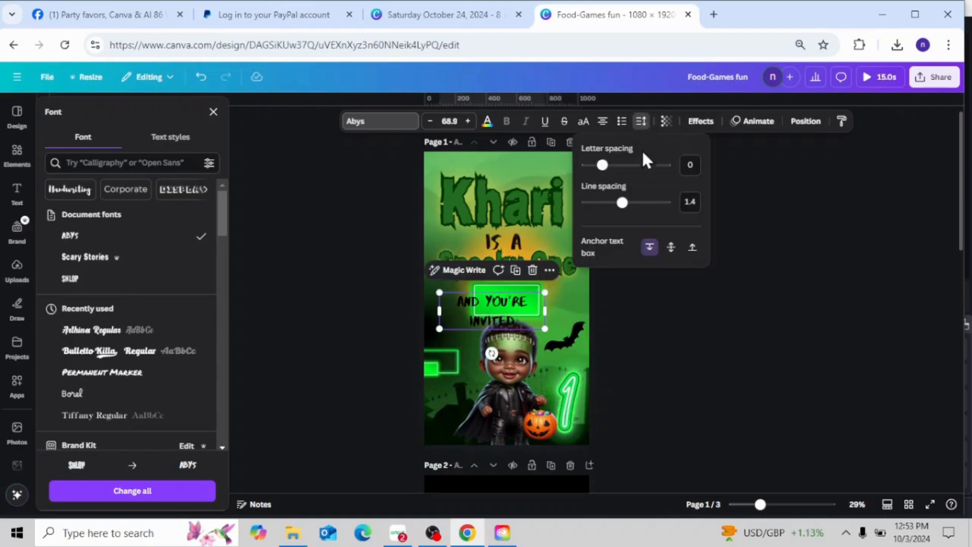
{"action": "left_click_drag", "start_coordinate": [622, 205], "coordinate": [609, 207]}
{"action": "mouse_move", "coordinate": [520, 314]}
{"action": "left_mouse_down"}
{"action": "mouse_move", "coordinate": [548, 288]}
{"action": "mouse_move", "coordinate": [533, 306]}
{"action": "left_mouse_up"}
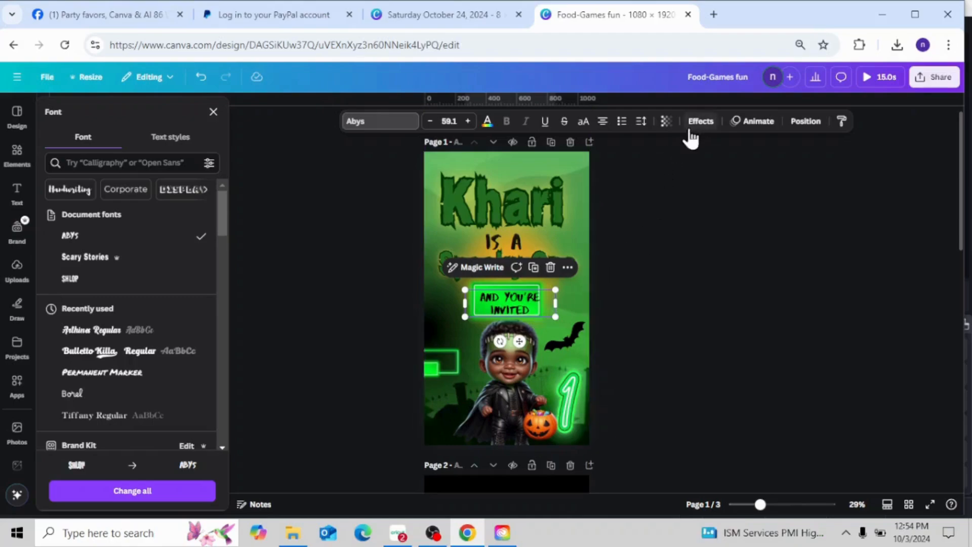
{"action": "left_click", "coordinate": [763, 124]}
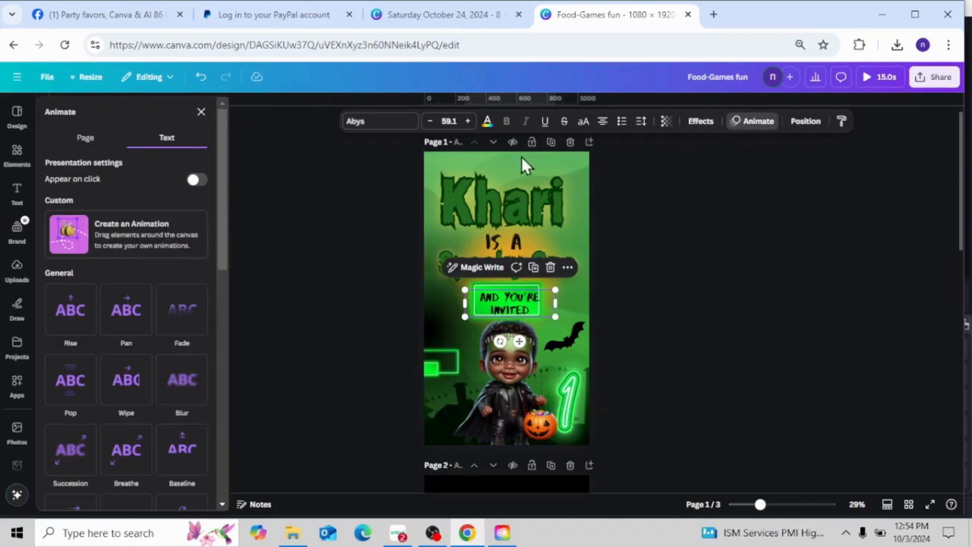
{"action": "left_click_drag", "start_coordinate": [224, 193], "coordinate": [223, 236]}
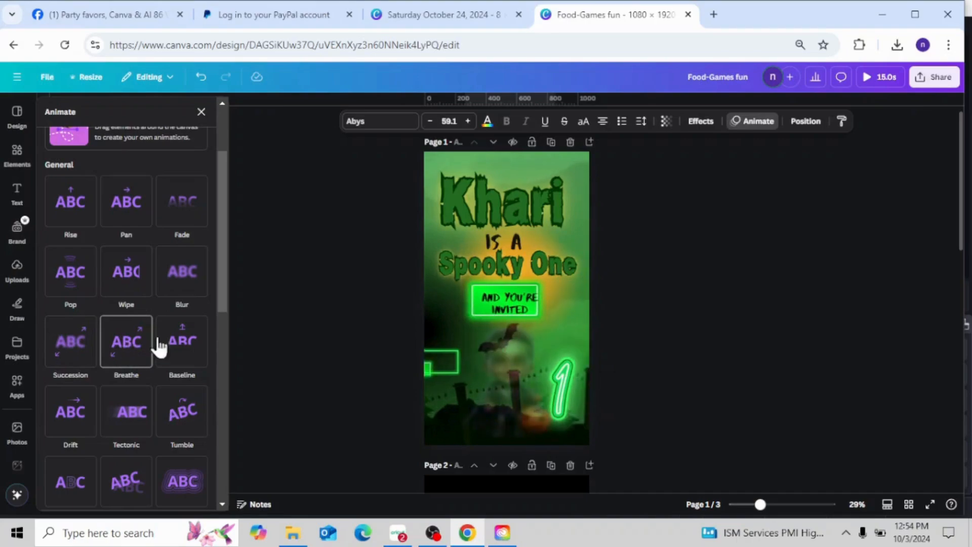
{"action": "left_click", "coordinate": [646, 339]}
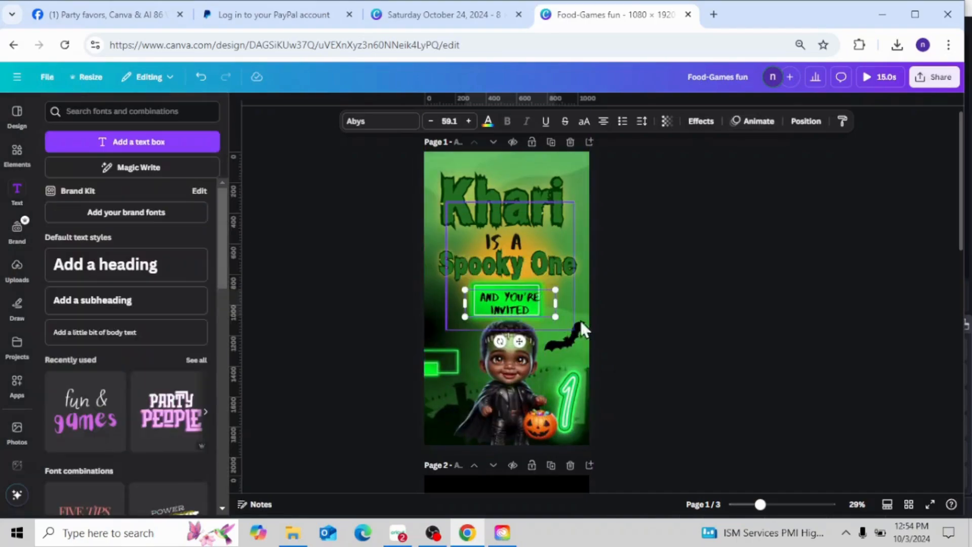
Nudge the "and You're invited" heading to the rectangle's centre, give it the Drift animation, and preview the whole design.
{"action": "left_click", "coordinate": [525, 300]}
{"action": "left_click_drag", "start_coordinate": [524, 299], "coordinate": [522, 296]}
{"action": "left_click", "coordinate": [769, 123]}
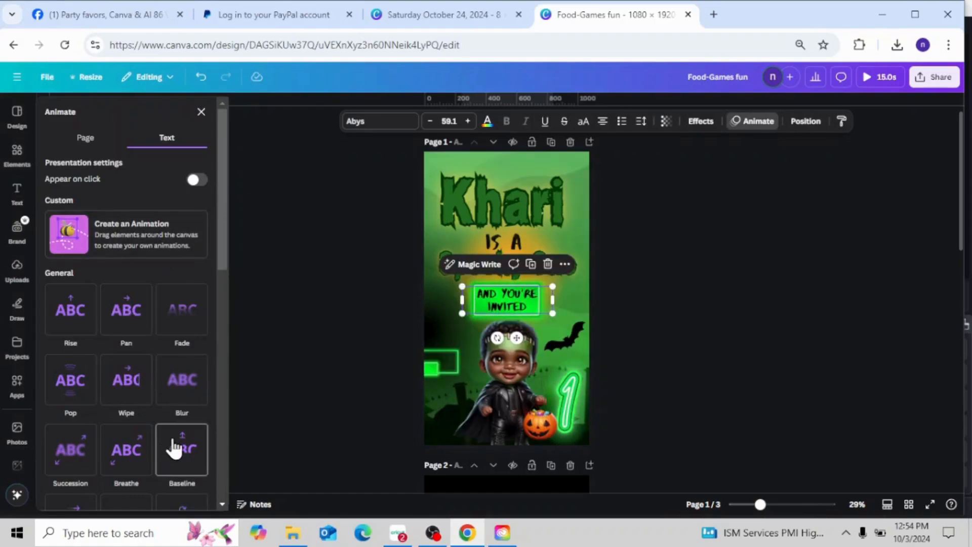
{"action": "left_click_drag", "start_coordinate": [225, 254], "coordinate": [221, 310]}
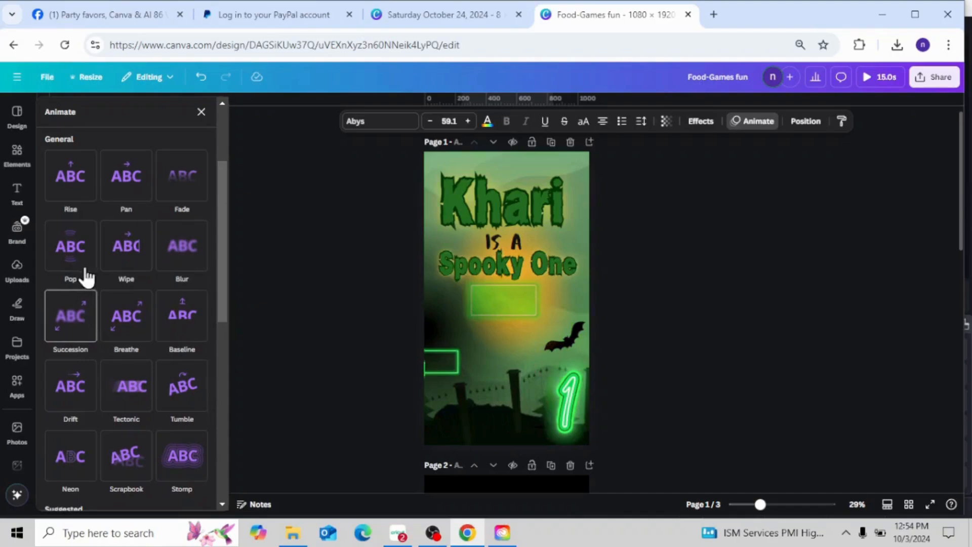
{"action": "left_click", "coordinate": [71, 390]}
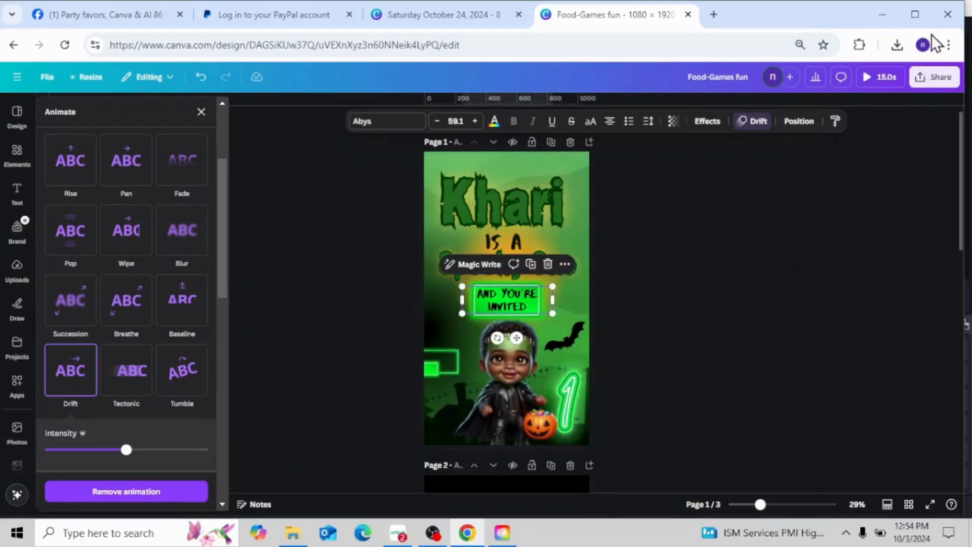
{"action": "left_click", "coordinate": [871, 77]}
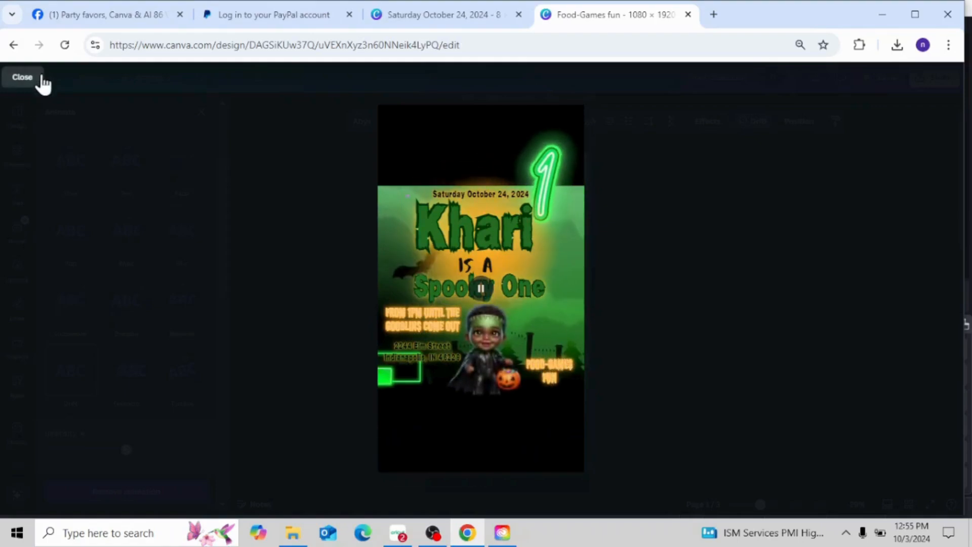
{"action": "left_click", "coordinate": [22, 78]}
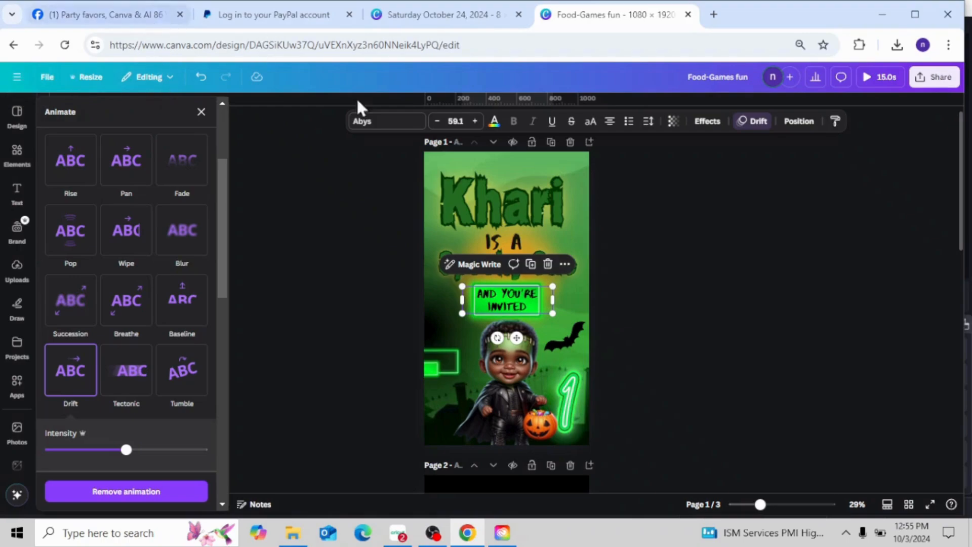
Nudge the child's green name text on page 1 slightly right and align its glowing copy behind it.
{"action": "left_click", "coordinate": [504, 209]}
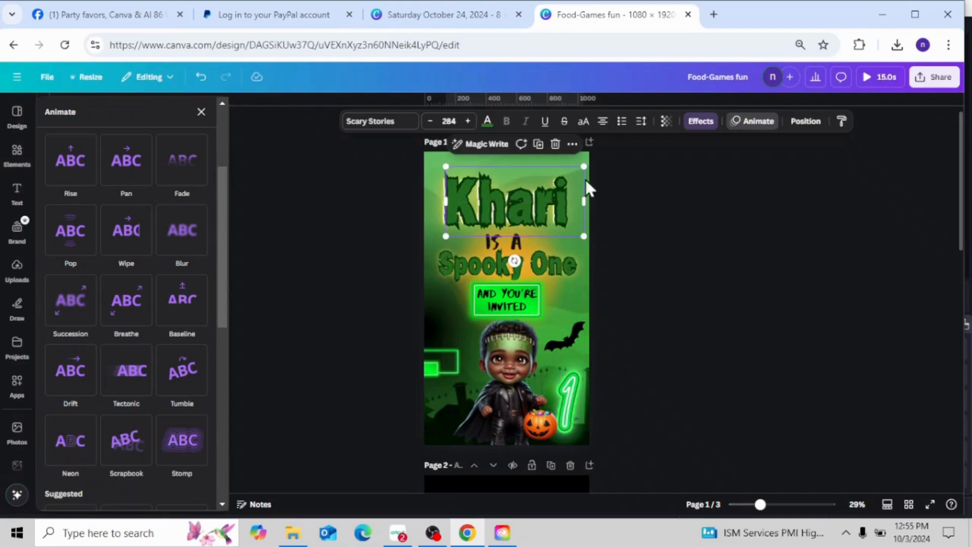
{"action": "left_click", "coordinate": [806, 122]}
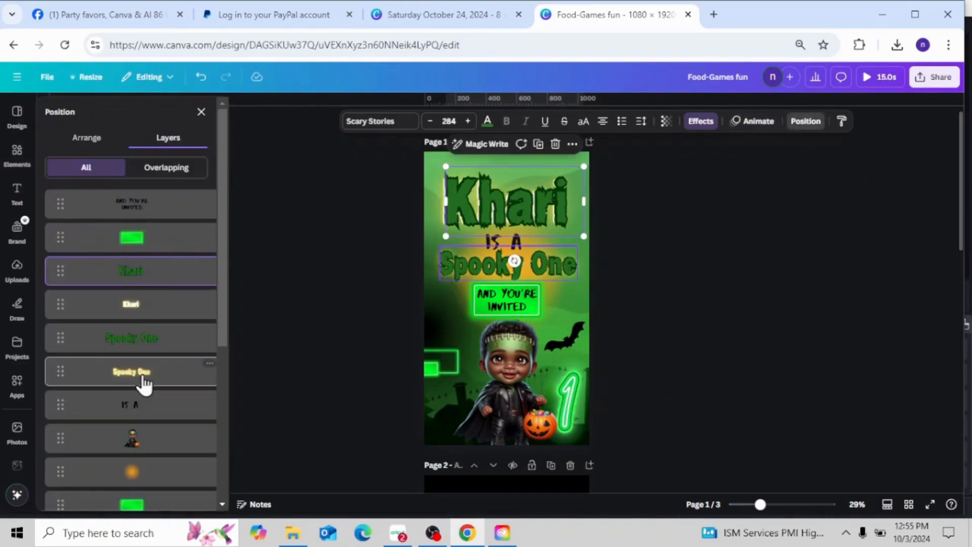
{"action": "left_click", "coordinate": [150, 306]}
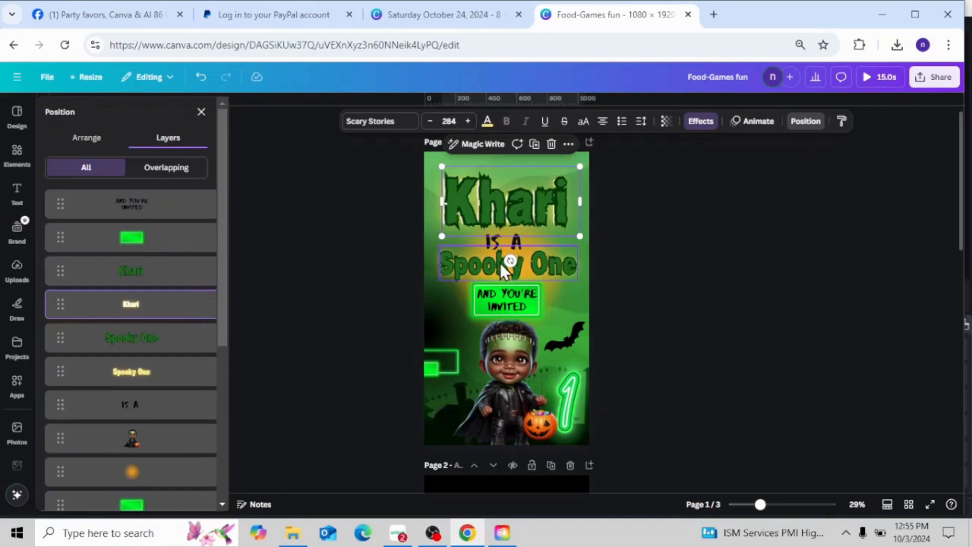
{"action": "left_click_drag", "start_coordinate": [521, 176], "coordinate": [522, 175]}
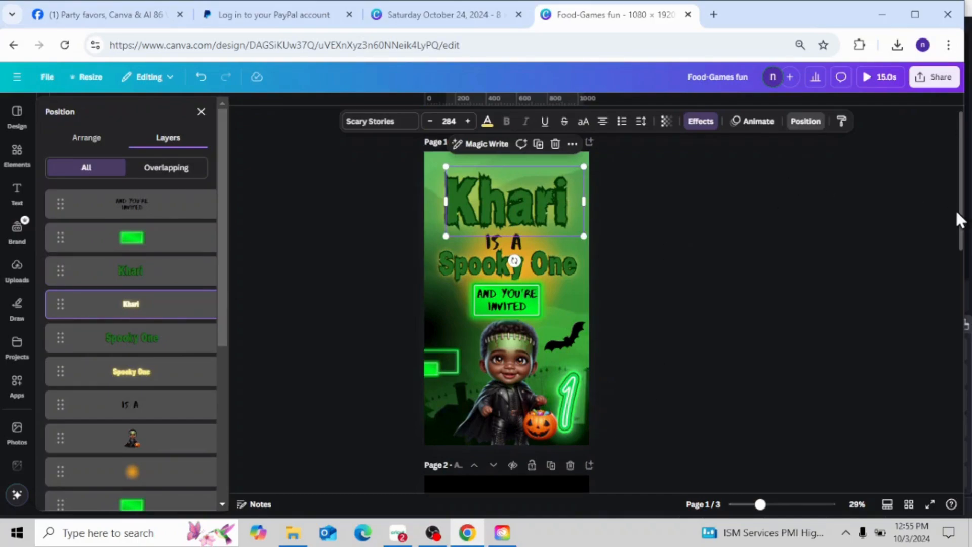
Delete both layered copies of the "From 1PM until the goblins come out" text from page 2.
{"action": "left_click_drag", "start_coordinate": [961, 228], "coordinate": [961, 341]}
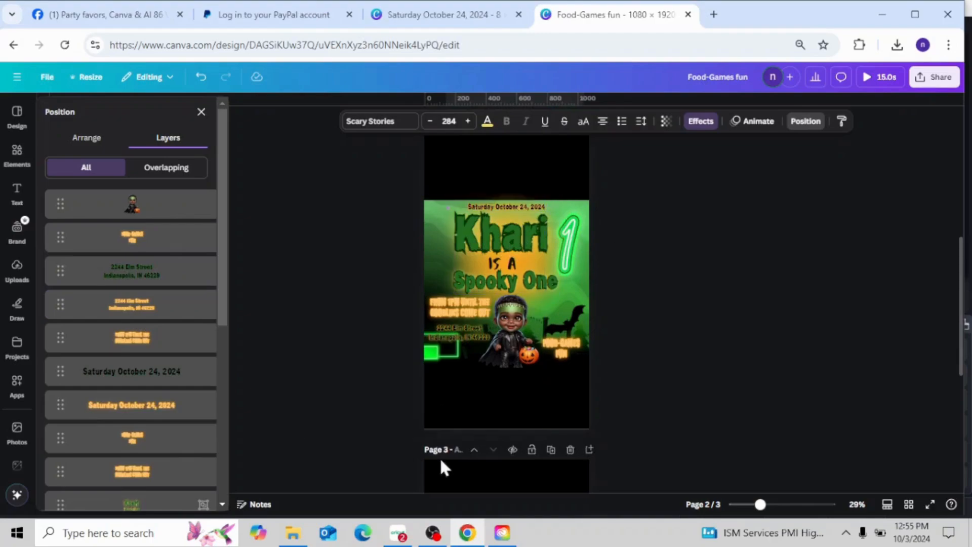
{"action": "left_click", "coordinate": [460, 305]}
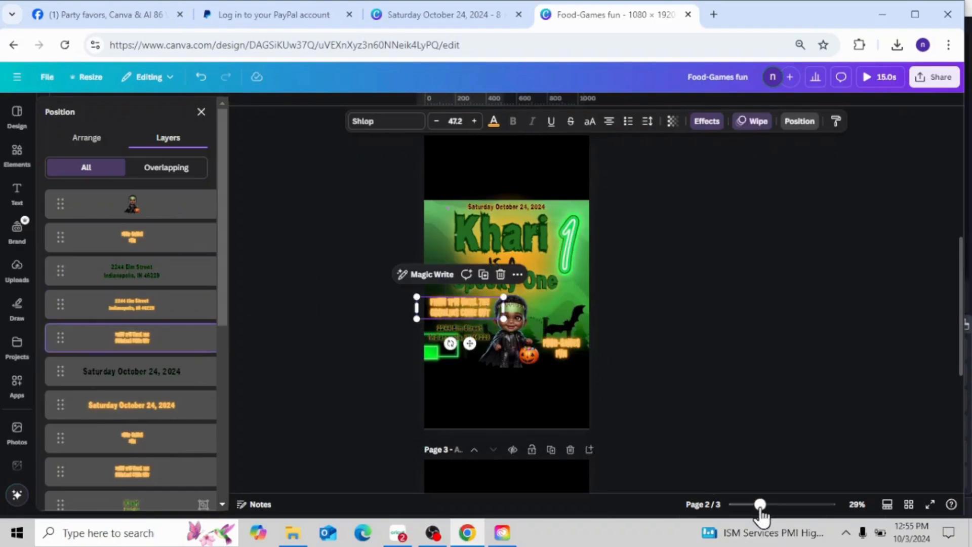
{"action": "left_click_drag", "start_coordinate": [761, 505], "coordinate": [771, 504]}
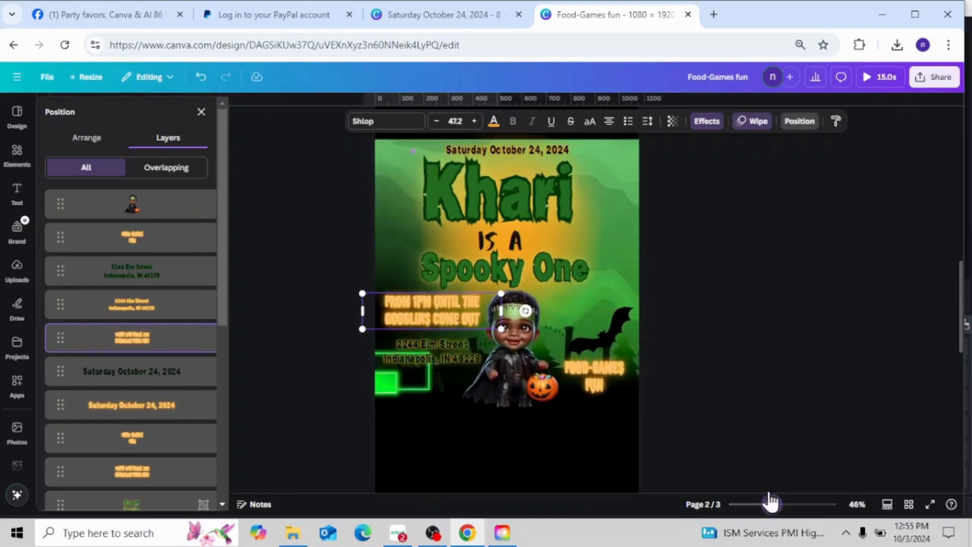
{"action": "left_click", "coordinate": [473, 271]}
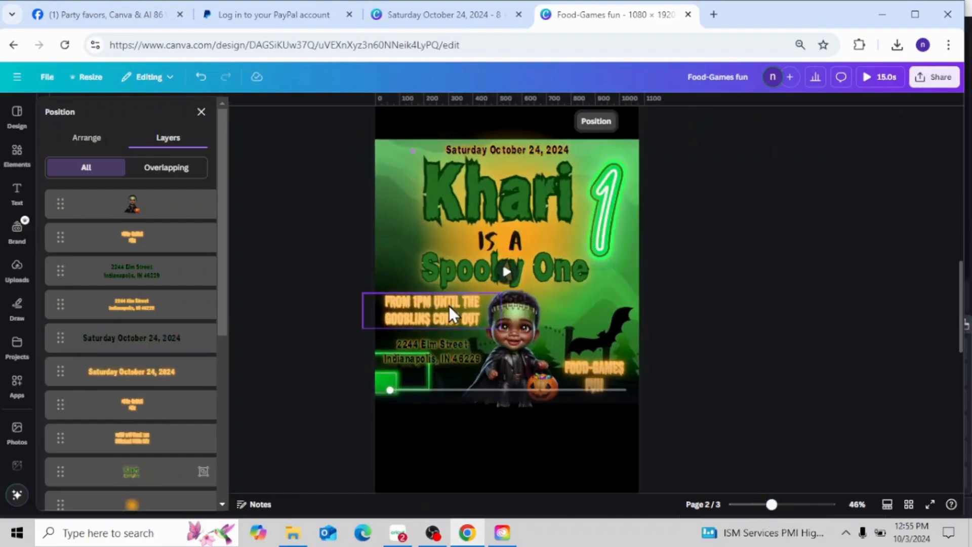
{"action": "left_click", "coordinate": [448, 306]}
{"action": "left_click", "coordinate": [473, 270]}
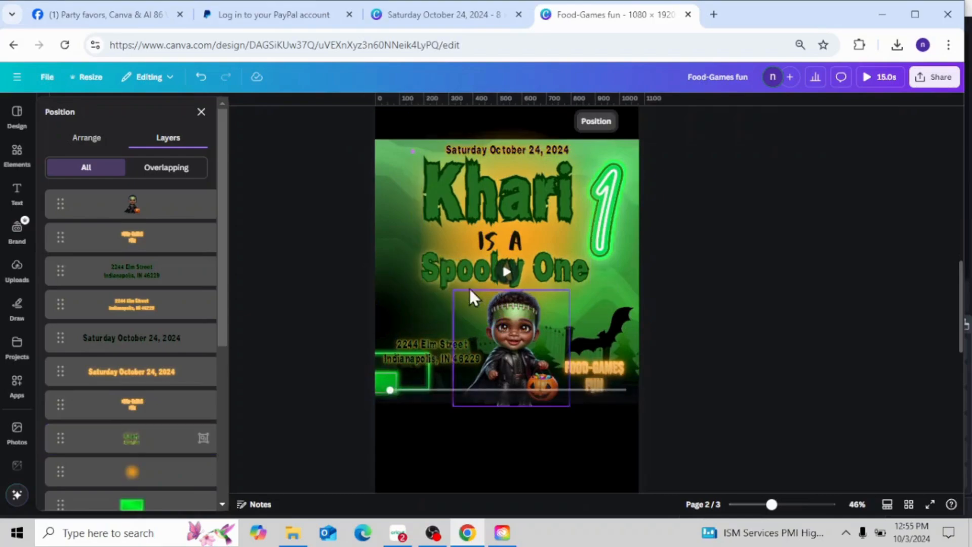
Delete both copies of the "Food-Games Fun" text from page 2.
{"action": "left_click", "coordinate": [605, 363]}
{"action": "left_click", "coordinate": [634, 337]}
{"action": "left_click", "coordinate": [611, 366]}
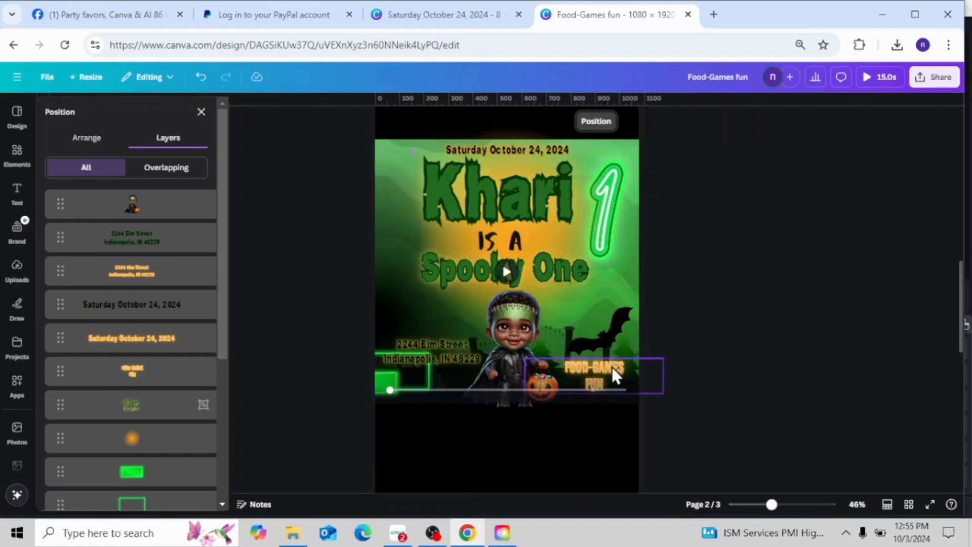
{"action": "left_click", "coordinate": [636, 336]}
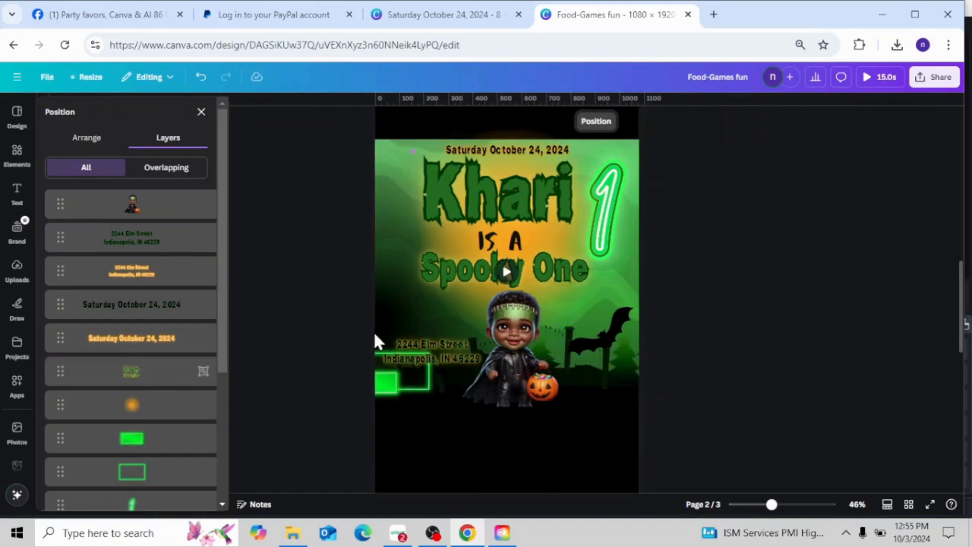
Delete both layers of the street address text and the neon number 1 from page 2.
{"action": "left_click", "coordinate": [442, 348]}
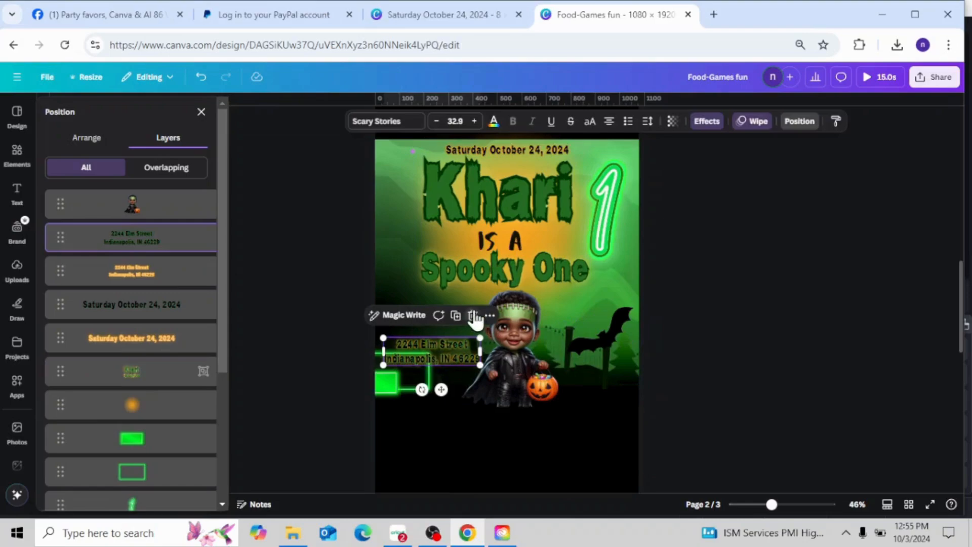
{"action": "left_click", "coordinate": [473, 316]}
{"action": "left_click", "coordinate": [466, 352]}
{"action": "left_click", "coordinate": [426, 345]}
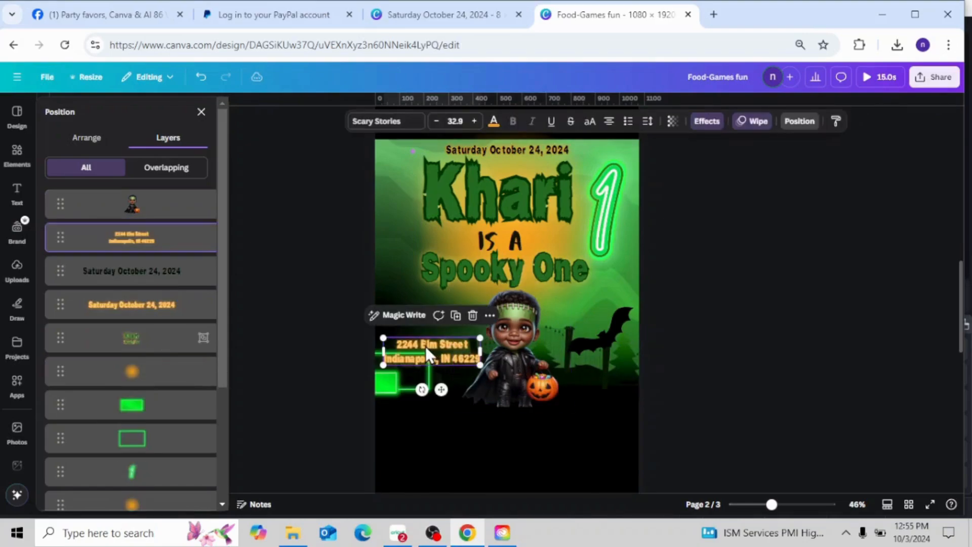
{"action": "left_click", "coordinate": [473, 315]}
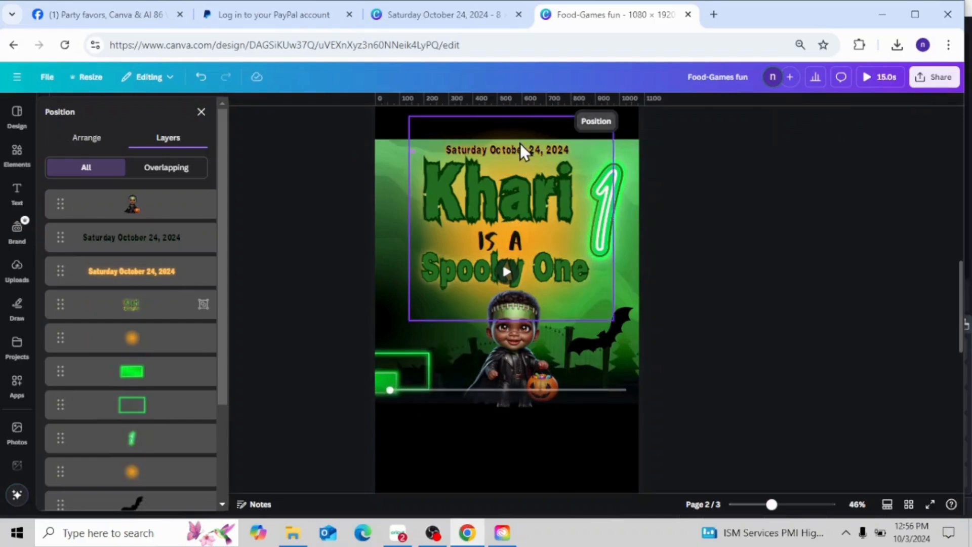
{"action": "left_click", "coordinate": [627, 190]}
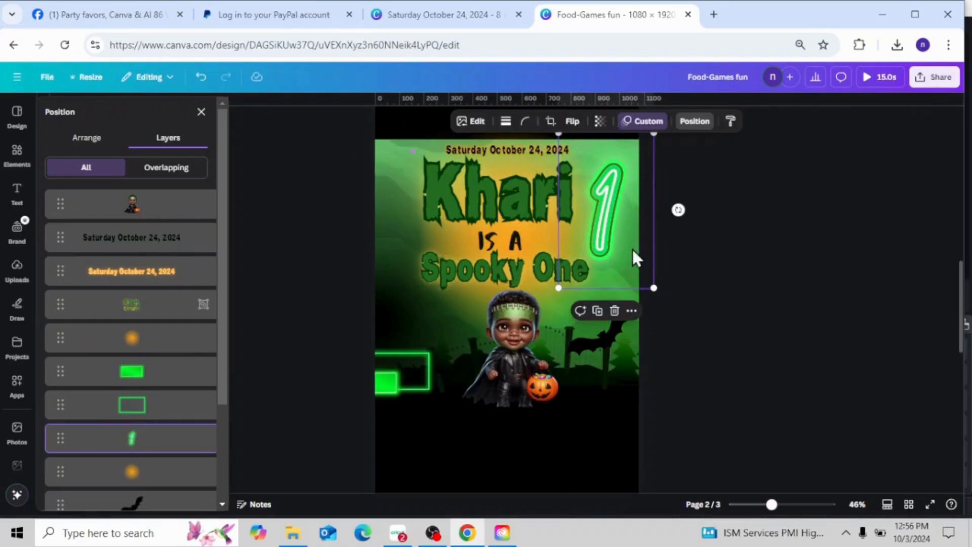
{"action": "left_click", "coordinate": [616, 312]}
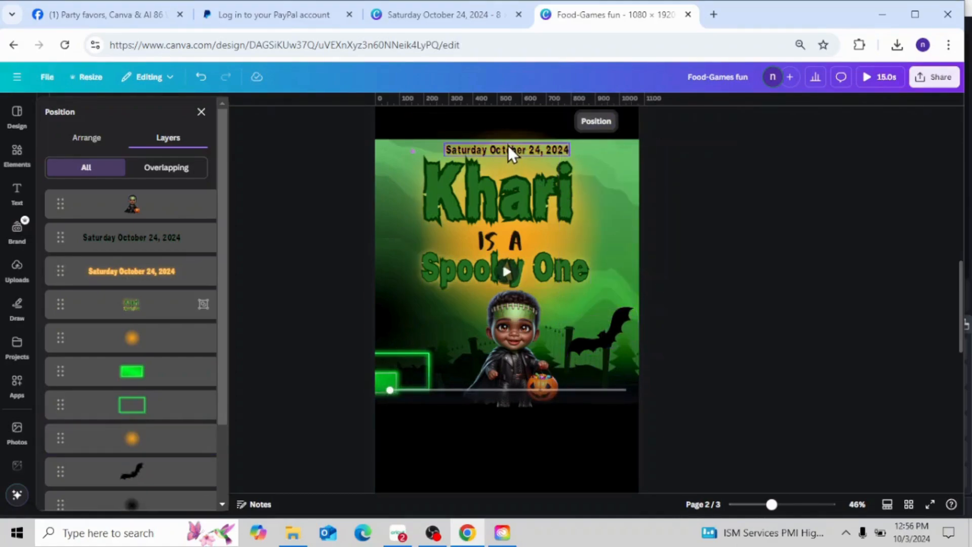
Shrink the child's name title group on page 2 and move both date copies down to just above the boy.
{"action": "left_click", "coordinate": [545, 207]}
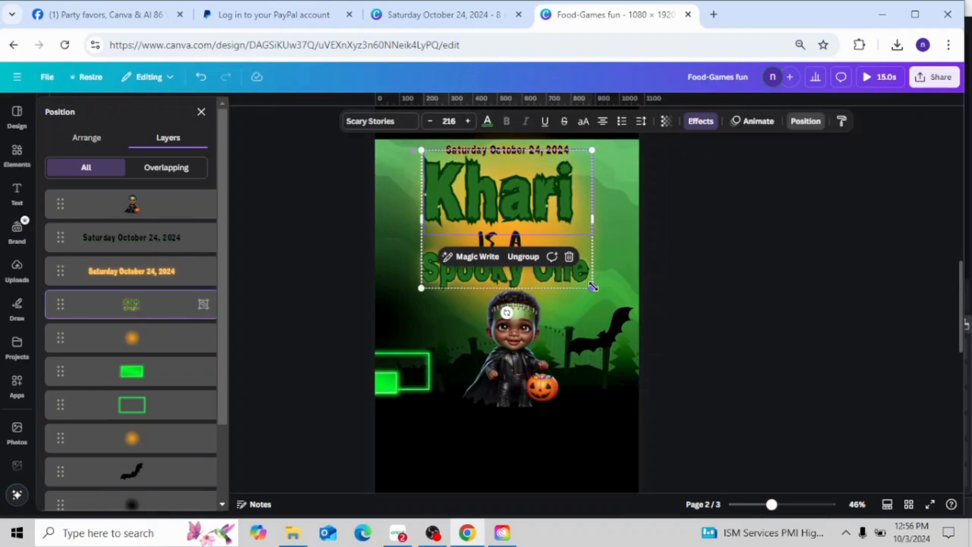
{"action": "left_click_drag", "start_coordinate": [578, 267], "coordinate": [459, 197]}
{"action": "left_click_drag", "start_coordinate": [555, 147], "coordinate": [556, 252]}
{"action": "left_click_drag", "start_coordinate": [556, 148], "coordinate": [548, 265]}
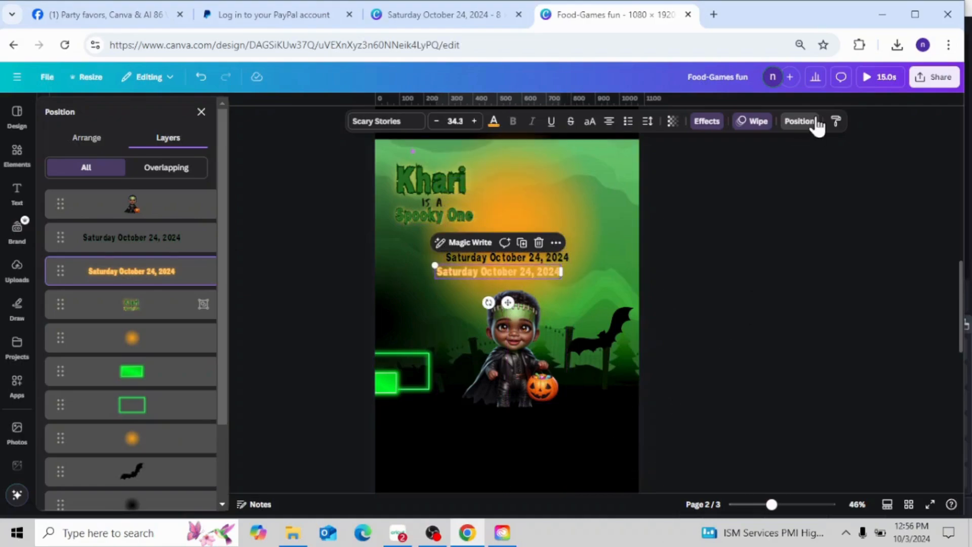
Stretch the green landscape background upward and downward to cover the full height of page 2.
{"action": "left_click", "coordinate": [805, 132]}
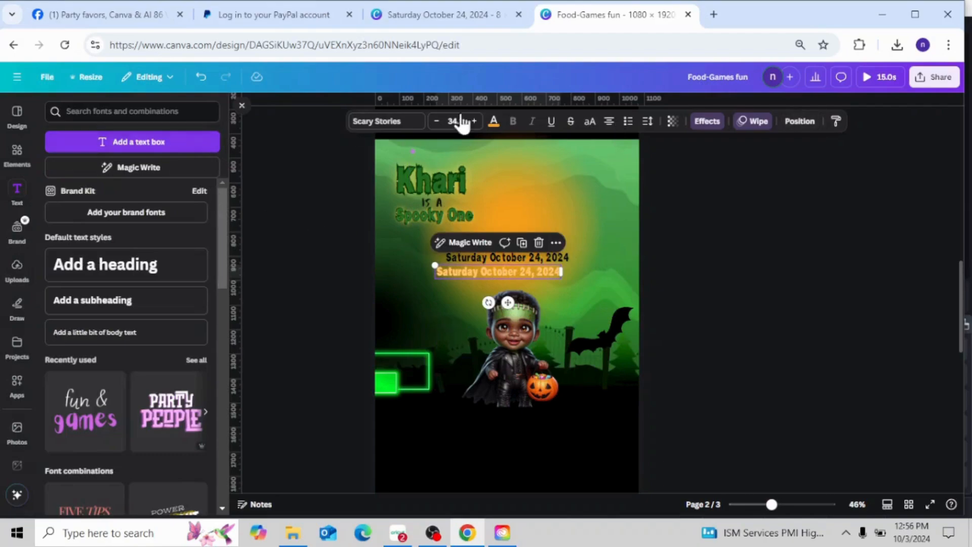
{"action": "left_click", "coordinate": [799, 121]}
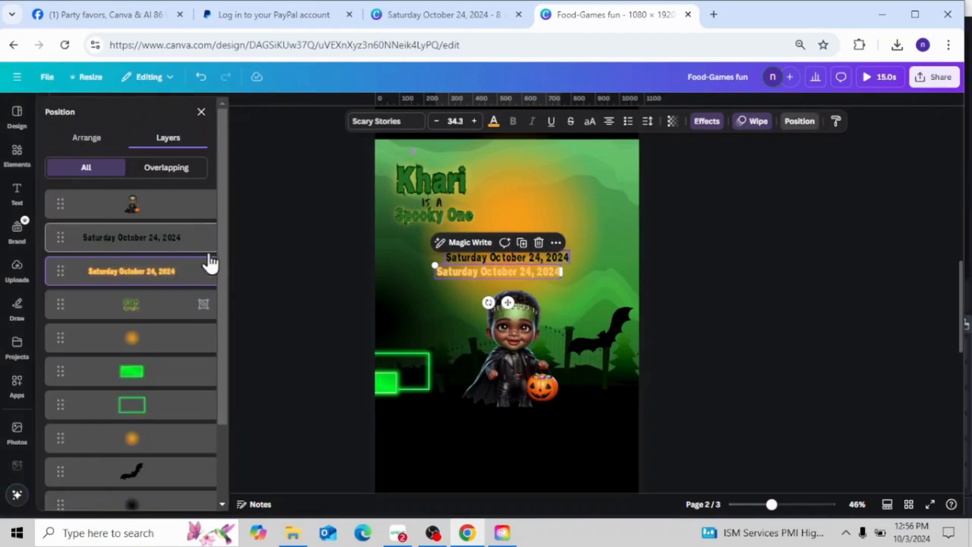
{"action": "scroll", "coordinate": [221, 326], "scroll_direction": "down", "scroll_amount": 2}
{"action": "left_click", "coordinate": [183, 439]}
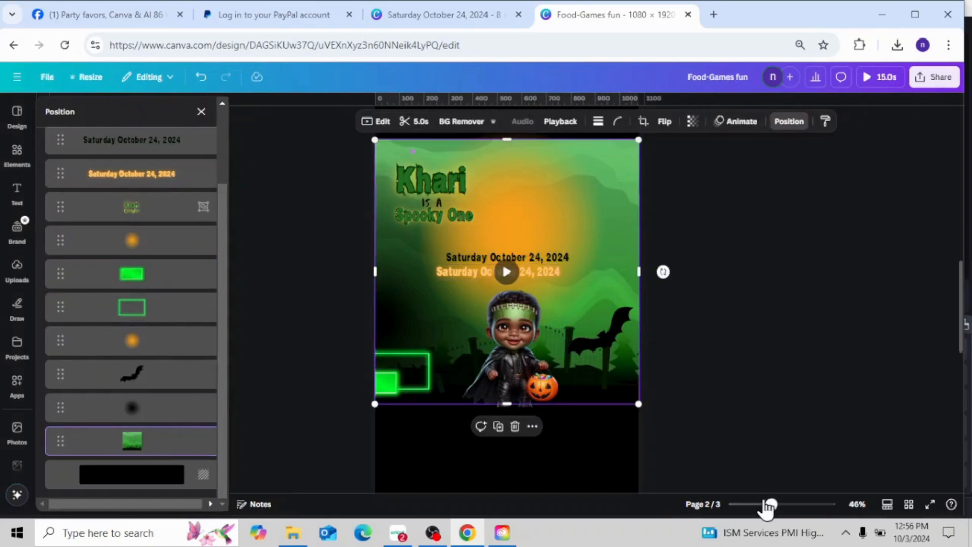
{"action": "mouse_move", "coordinate": [772, 506]}
{"action": "left_mouse_down"}
{"action": "mouse_move", "coordinate": [782, 505]}
{"action": "mouse_move", "coordinate": [757, 506]}
{"action": "left_mouse_up"}
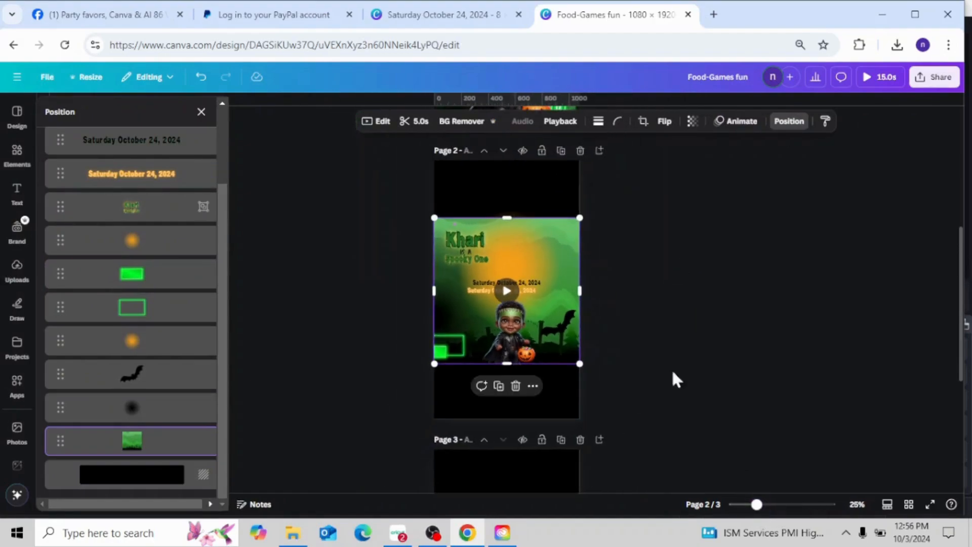
{"action": "left_click_drag", "start_coordinate": [504, 215], "coordinate": [502, 95]}
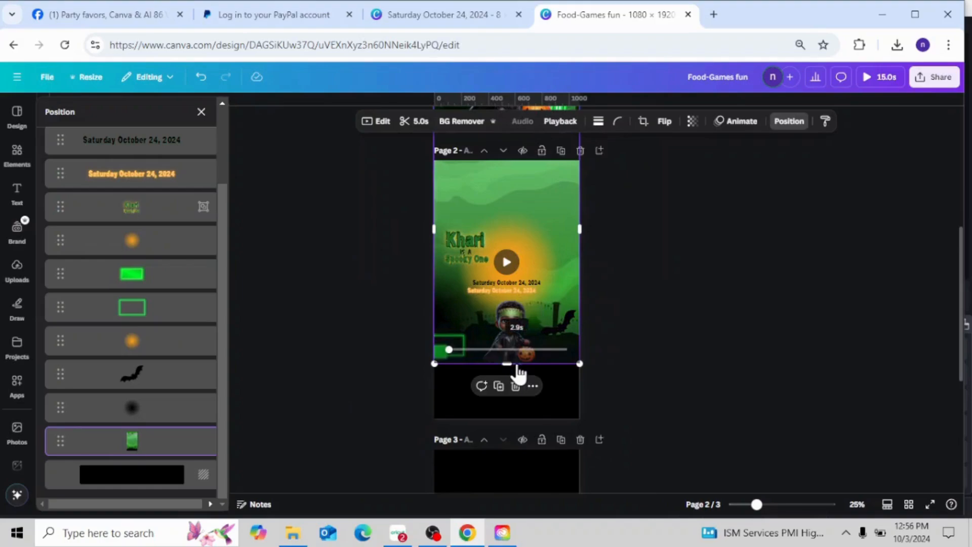
{"action": "left_click_drag", "start_coordinate": [509, 363], "coordinate": [512, 440]}
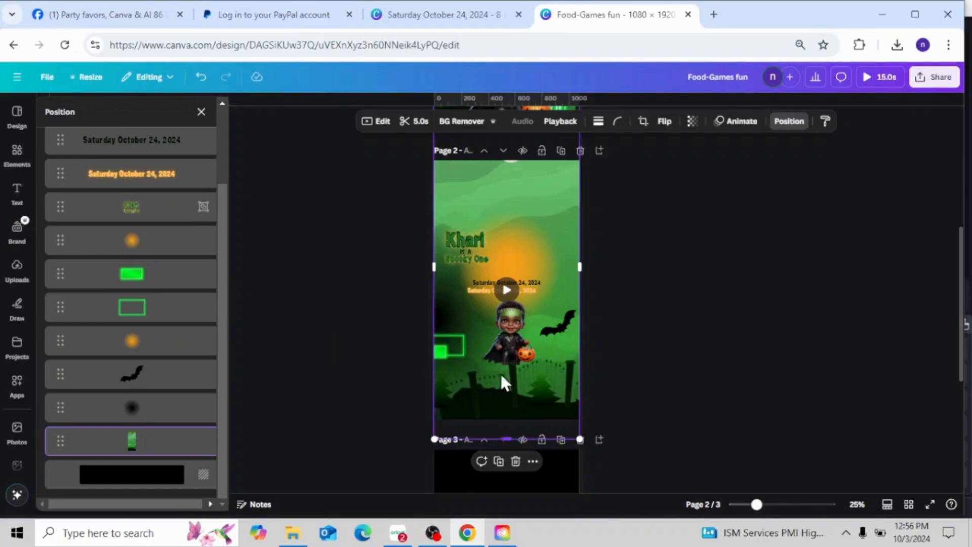
Move the name title group into the upper part of page 2 and refine the green background's vertical fit.
{"action": "left_click_drag", "start_coordinate": [469, 252], "coordinate": [493, 210]}
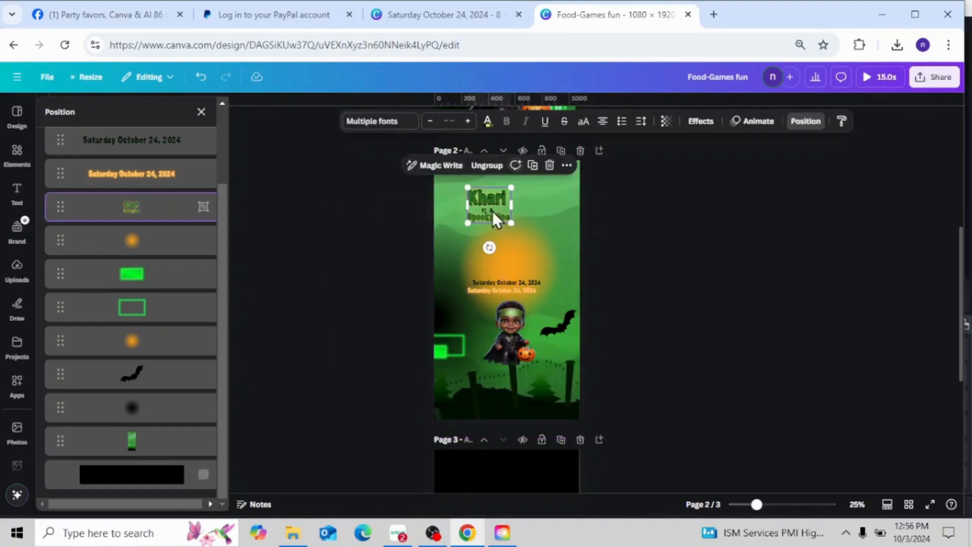
{"action": "left_click", "coordinate": [570, 208]}
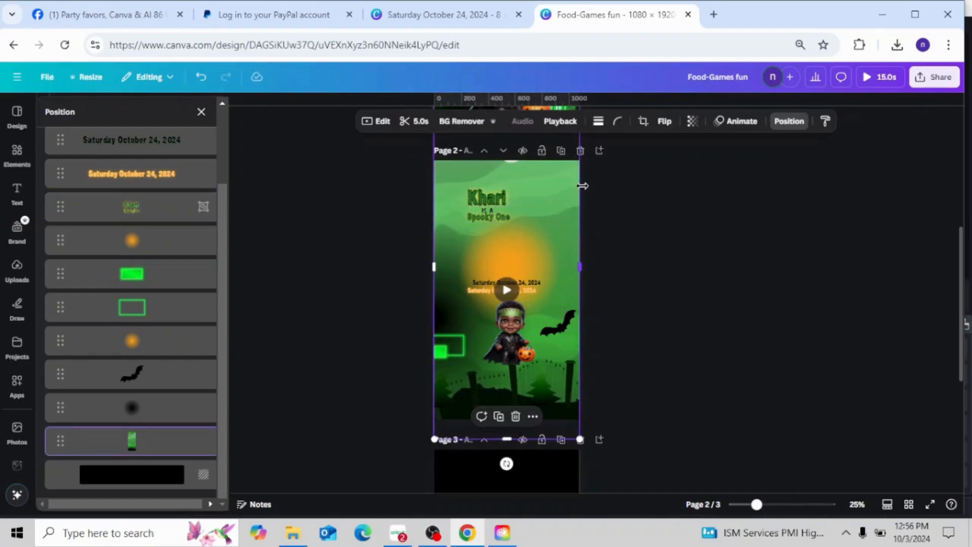
{"action": "left_click_drag", "start_coordinate": [542, 202], "coordinate": [542, 187]}
{"action": "left_click_drag", "start_coordinate": [507, 422], "coordinate": [507, 439]}
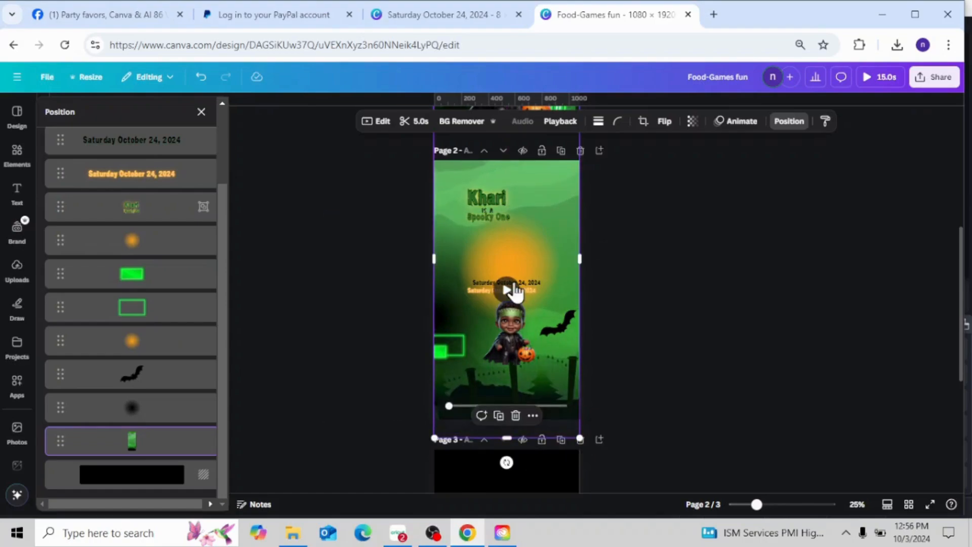
Center the name title group at the top edge of page 2 and raise the orange glow behind the date slightly.
{"action": "left_click_drag", "start_coordinate": [497, 202], "coordinate": [514, 177]}
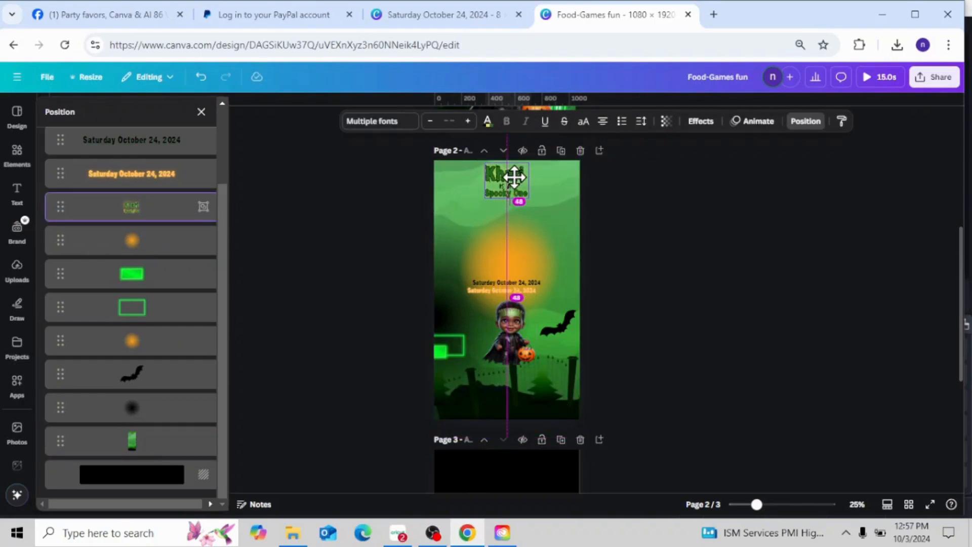
{"action": "left_click_drag", "start_coordinate": [514, 177], "coordinate": [514, 178]}
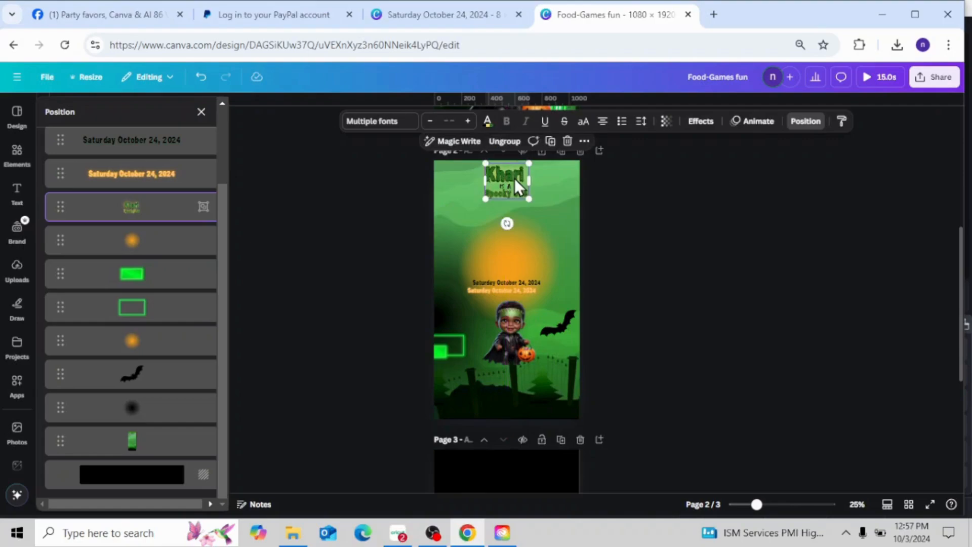
{"action": "left_click_drag", "start_coordinate": [515, 248], "coordinate": [515, 224]}
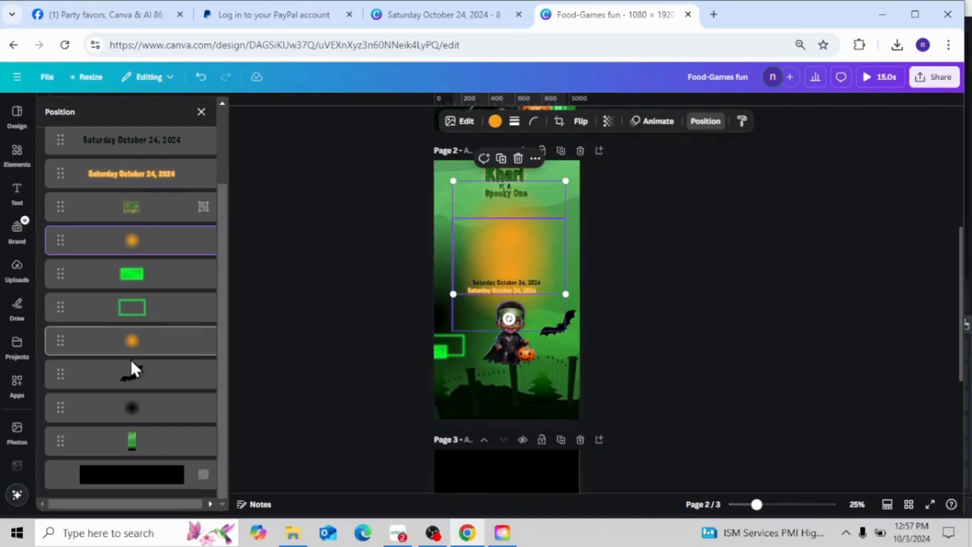
Enlarge the black date text to size 132, wrapped onto three lines and centered across page 2.
{"action": "left_click", "coordinate": [152, 150]}
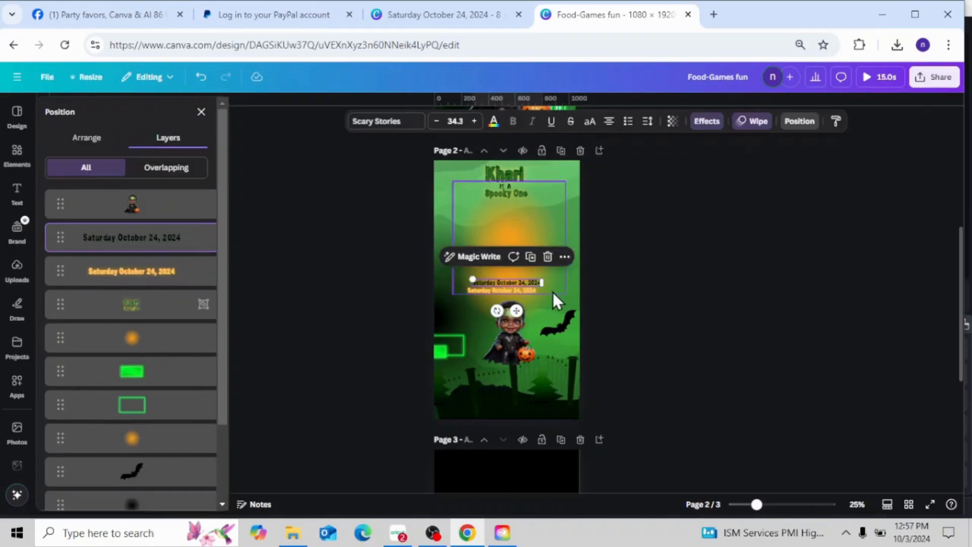
{"action": "left_click_drag", "start_coordinate": [471, 278], "coordinate": [250, 37]}
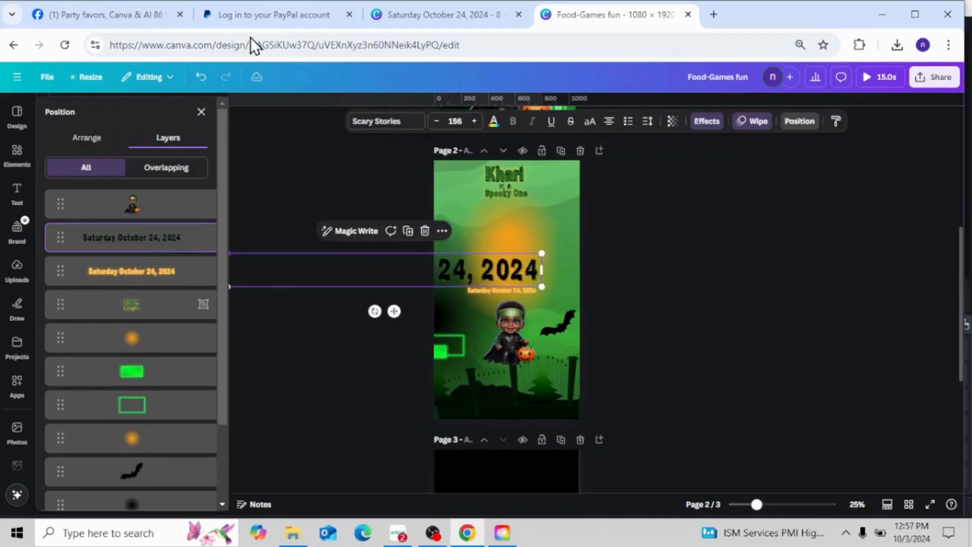
{"action": "left_click_drag", "start_coordinate": [515, 271], "coordinate": [542, 245]}
{"action": "left_click_drag", "start_coordinate": [473, 256], "coordinate": [524, 251]}
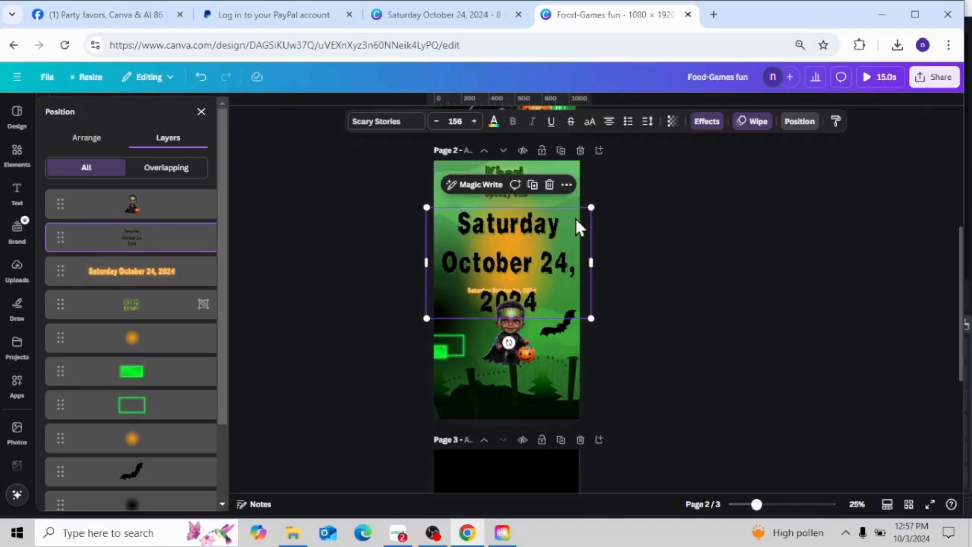
{"action": "left_click_drag", "start_coordinate": [590, 207], "coordinate": [570, 228]}
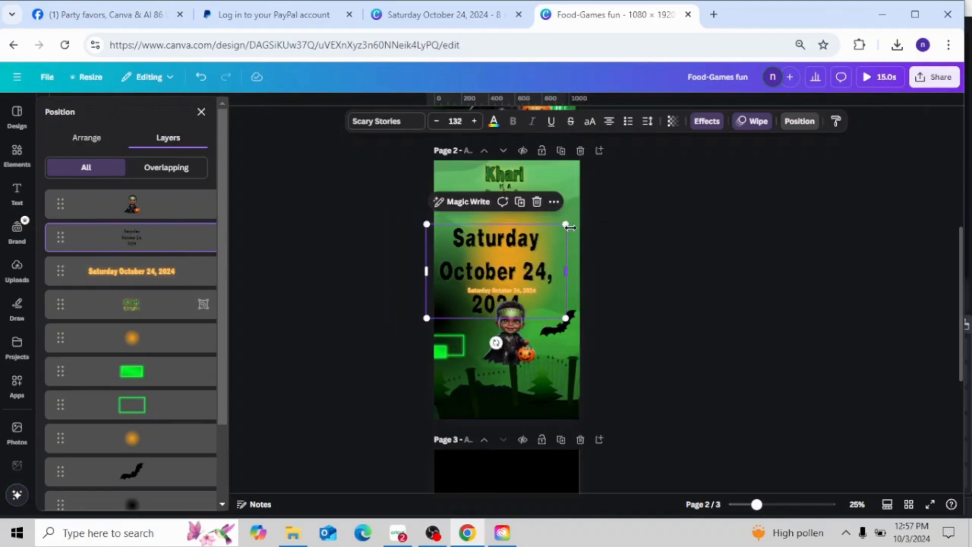
{"action": "left_click_drag", "start_coordinate": [515, 257], "coordinate": [528, 251]}
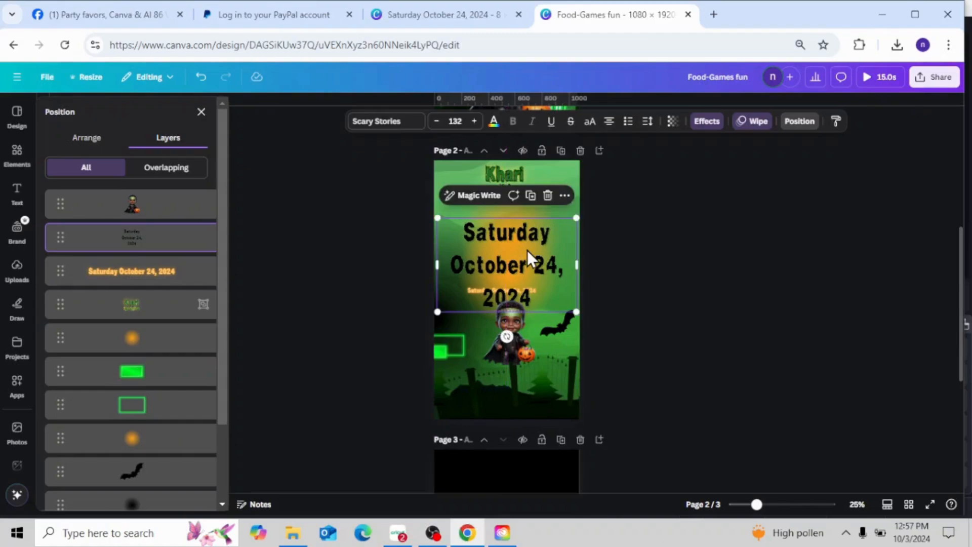
Set the glowing orange date text to size 132, widen it to wrap onto three lines, and align it behind the black date.
{"action": "left_click", "coordinate": [154, 282]}
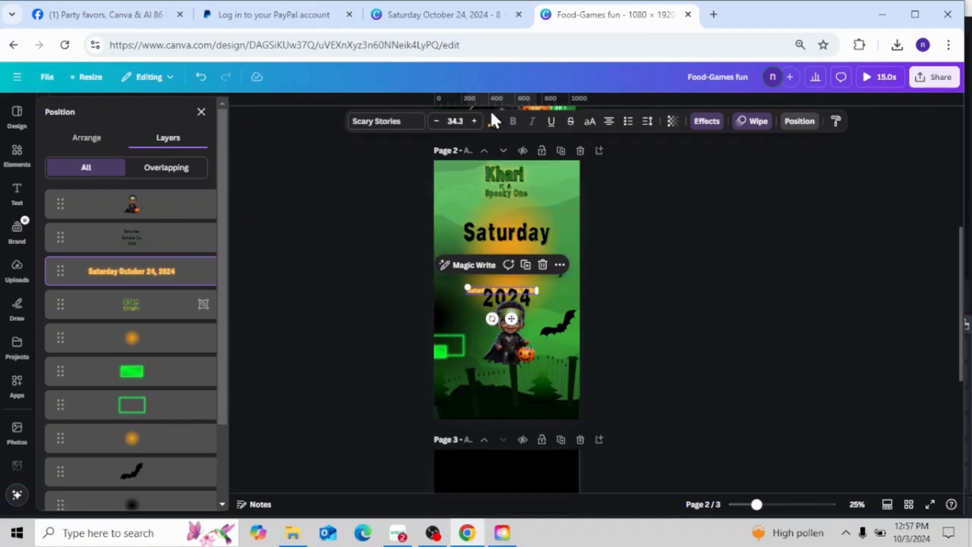
{"action": "left_click", "coordinate": [461, 122]}
{"action": "left_click", "coordinate": [456, 125]}
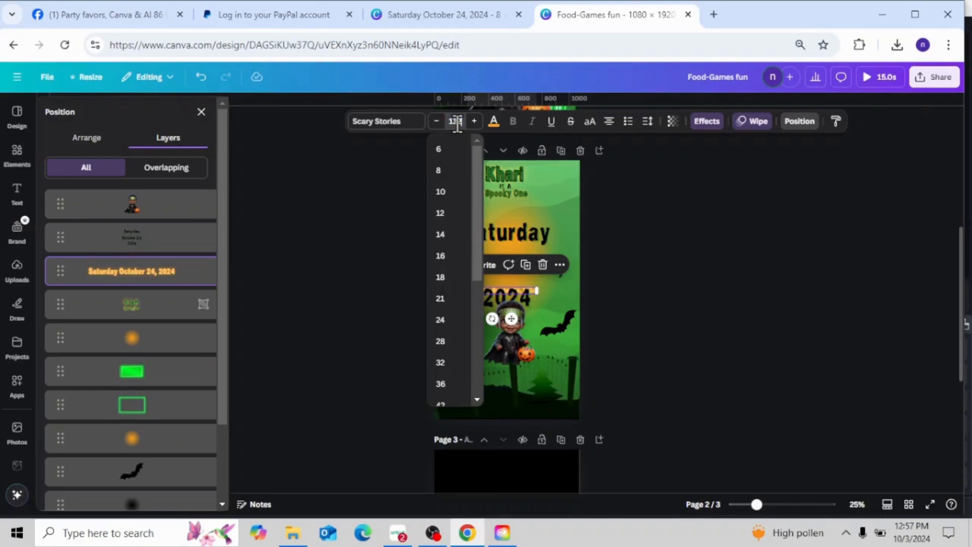
{"action": "key", "text": "Return"}
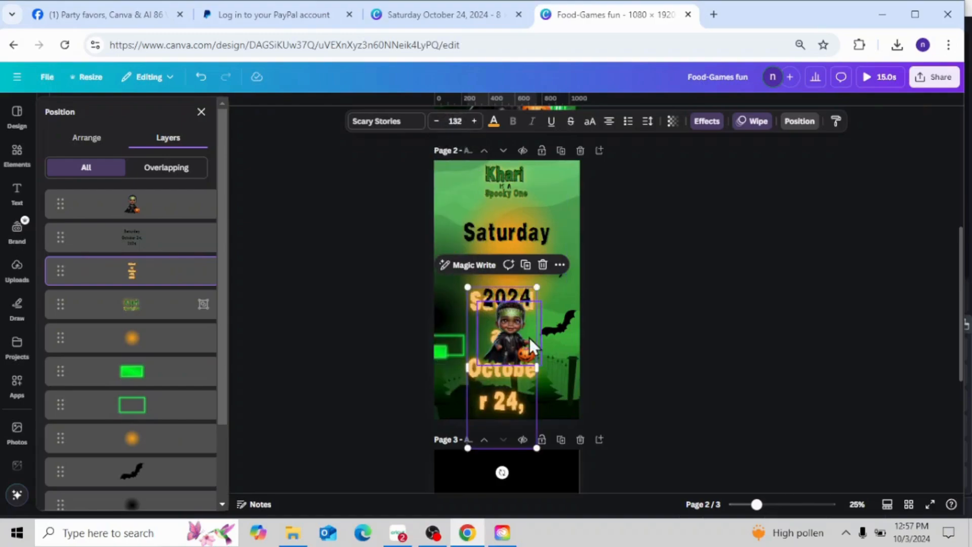
{"action": "left_click_drag", "start_coordinate": [515, 411], "coordinate": [516, 316]}
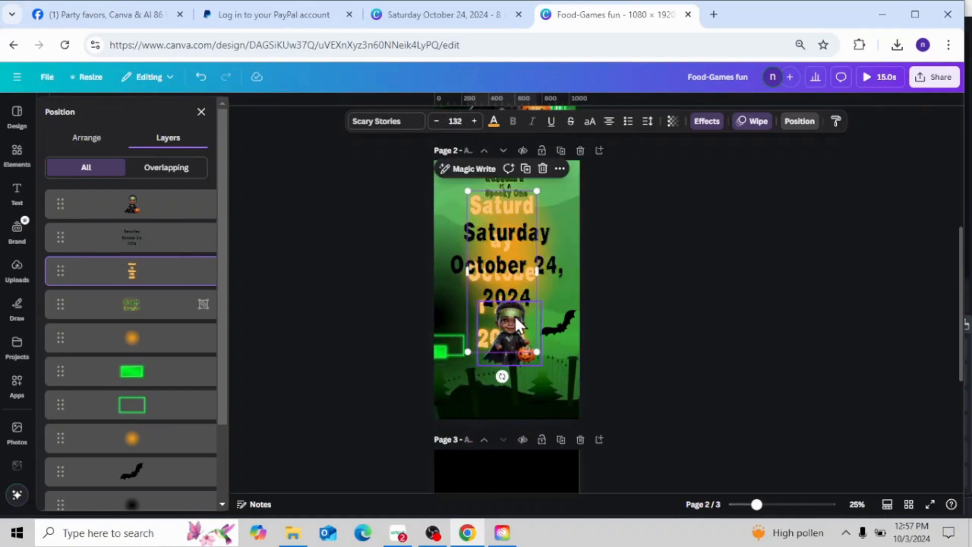
{"action": "left_click_drag", "start_coordinate": [538, 271], "coordinate": [641, 290]}
{"action": "left_click_drag", "start_coordinate": [643, 220], "coordinate": [618, 218]}
{"action": "left_click_drag", "start_coordinate": [595, 259], "coordinate": [560, 280]}
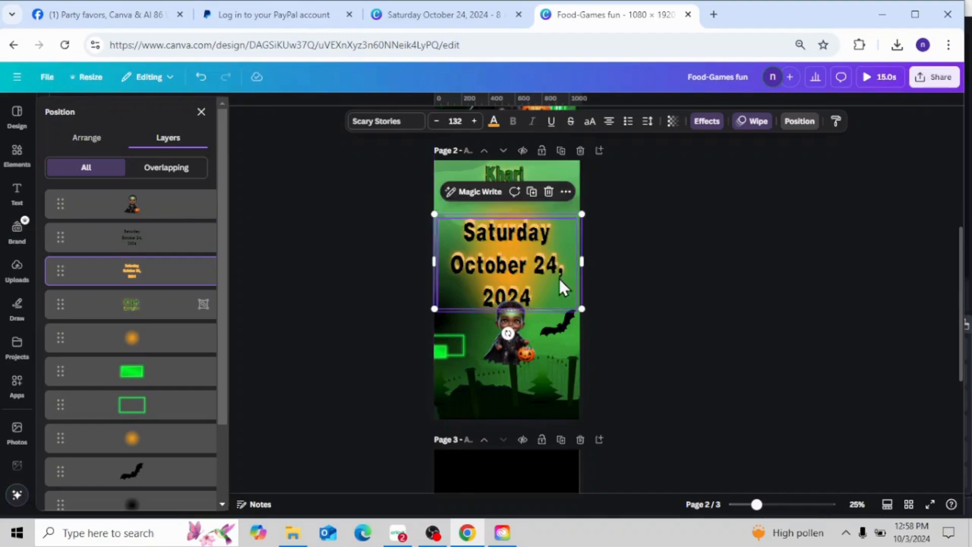
Enlarge the name title group slightly above the date, bringing the child's name to size 115.
{"action": "left_click", "coordinate": [507, 182]}
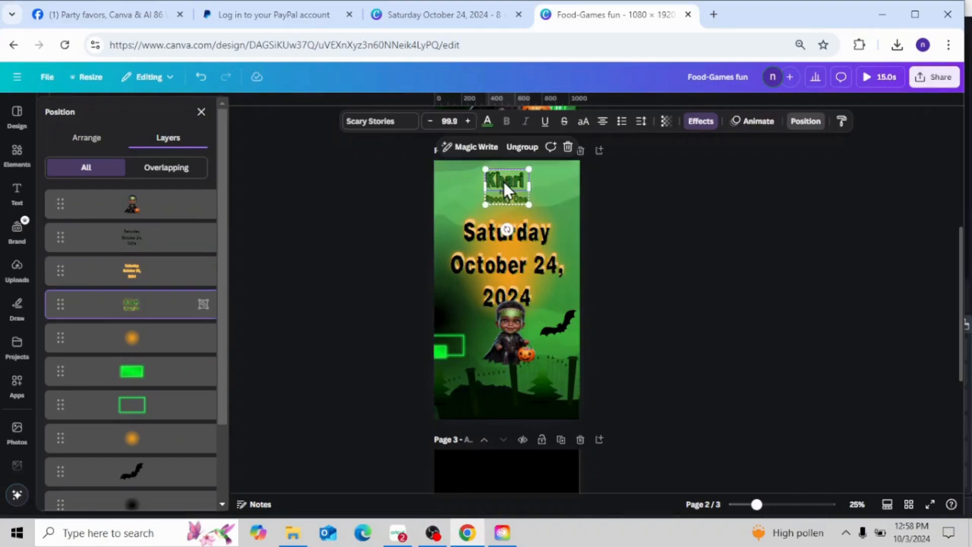
{"action": "mouse_move", "coordinate": [529, 205]}
{"action": "left_mouse_down"}
{"action": "mouse_move", "coordinate": [535, 210]}
{"action": "mouse_move", "coordinate": [518, 189]}
{"action": "left_mouse_up"}
Enlarge the boy figure and stand him at the bottom edge of page 2, and nudge the name title group slightly down.
{"action": "left_click_drag", "start_coordinate": [512, 347], "coordinate": [512, 371]}
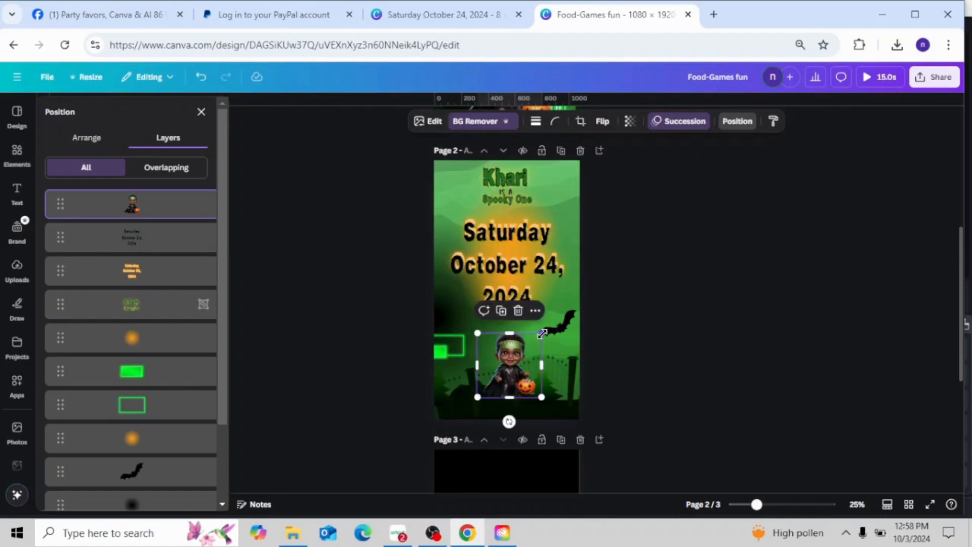
{"action": "left_click_drag", "start_coordinate": [542, 332], "coordinate": [593, 282]}
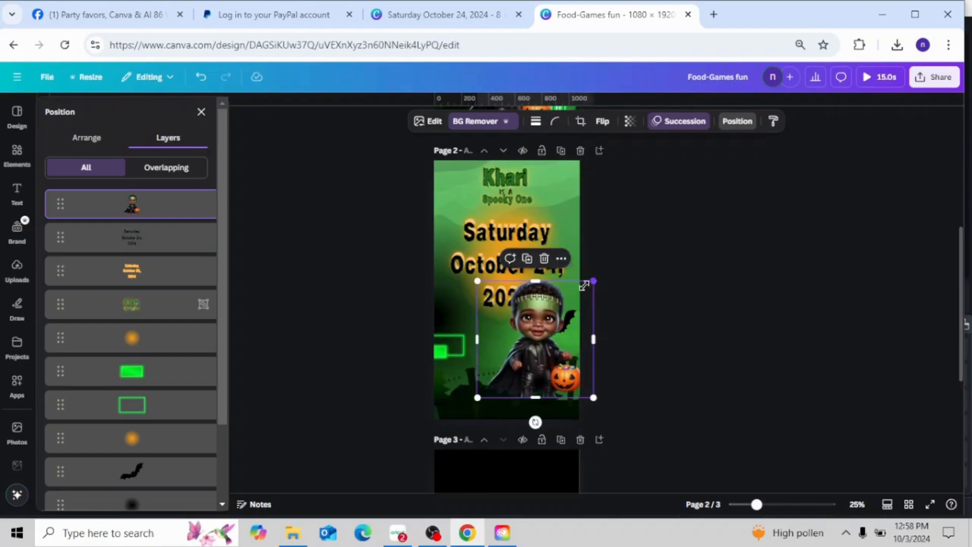
{"action": "left_click_drag", "start_coordinate": [551, 340], "coordinate": [534, 366]}
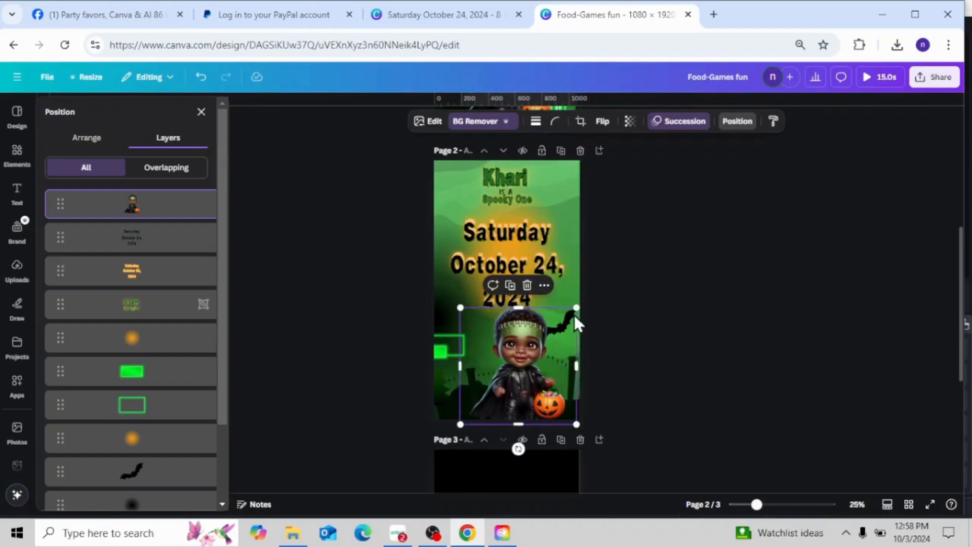
{"action": "left_click_drag", "start_coordinate": [576, 307], "coordinate": [557, 327]}
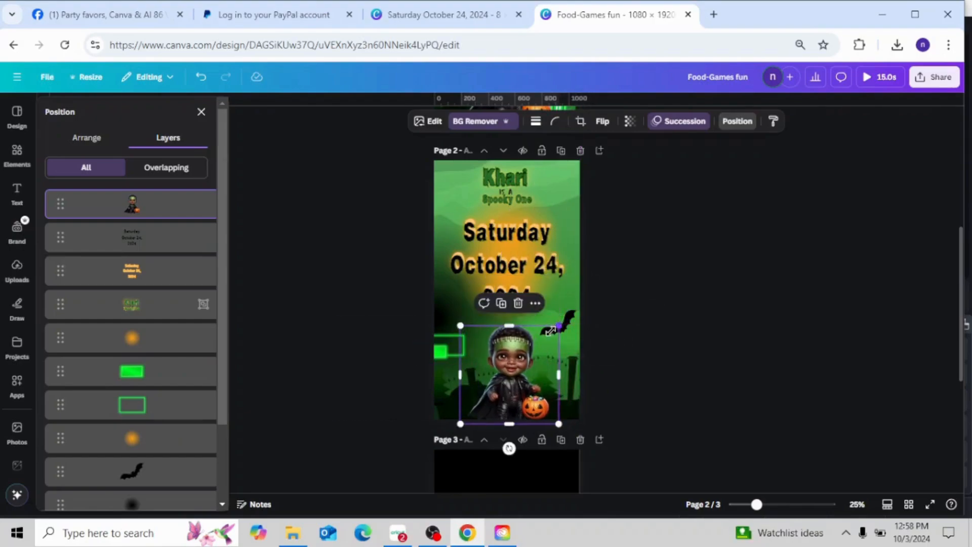
{"action": "left_click_drag", "start_coordinate": [514, 378], "coordinate": [514, 372]}
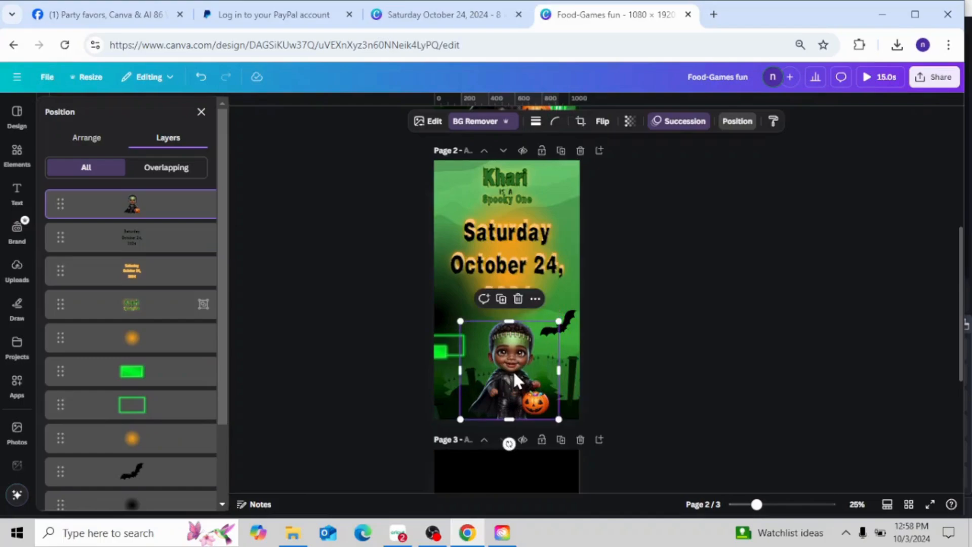
{"action": "left_click", "coordinate": [513, 192]}
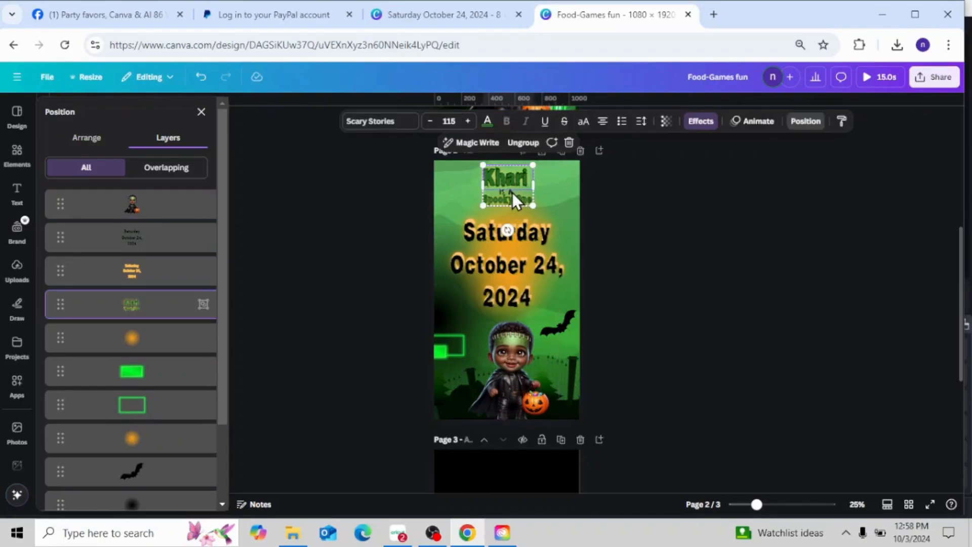
{"action": "left_click_drag", "start_coordinate": [511, 193], "coordinate": [513, 198]}
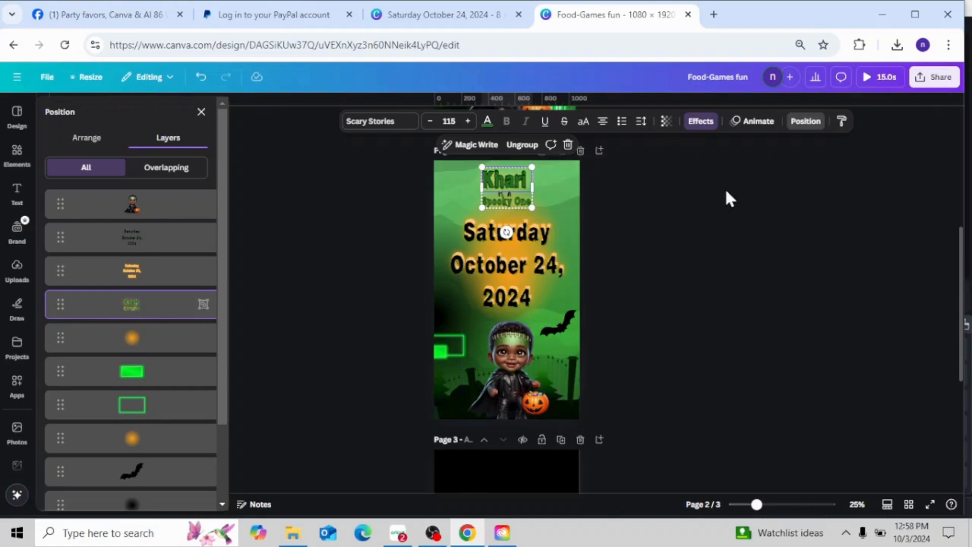
Add the Rotate add-on animation effect to the boy figure on page 2.
{"action": "left_click", "coordinate": [518, 372]}
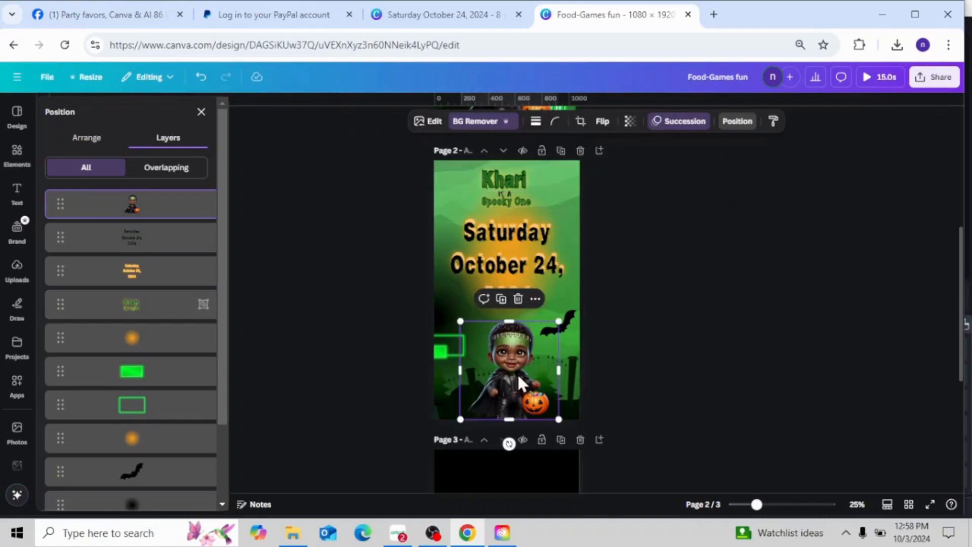
{"action": "left_click", "coordinate": [685, 124]}
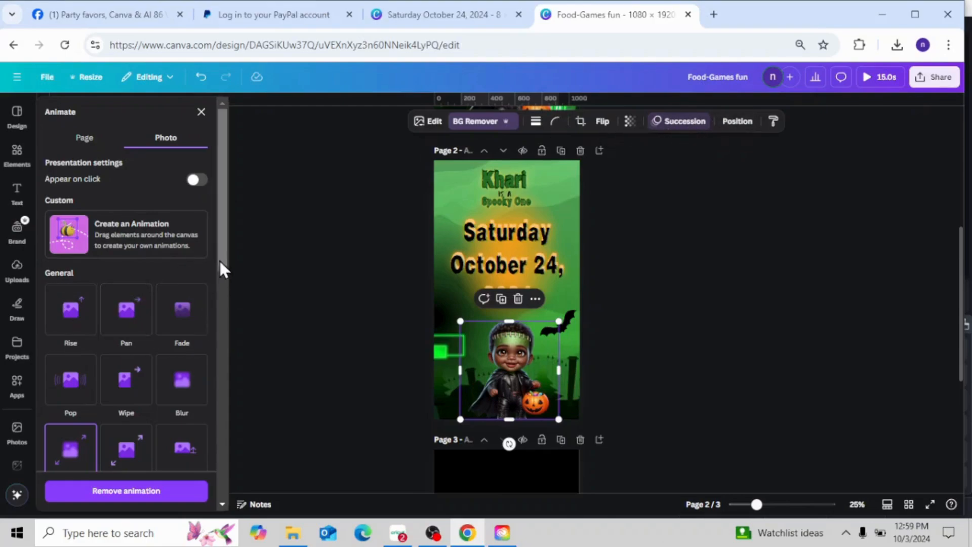
{"action": "left_click_drag", "start_coordinate": [220, 261], "coordinate": [230, 482]}
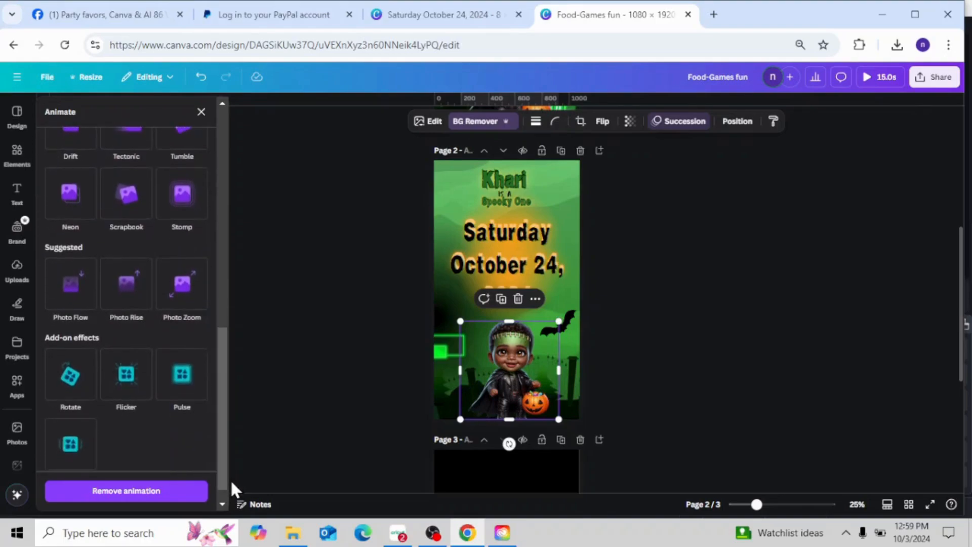
{"action": "left_click", "coordinate": [76, 386]}
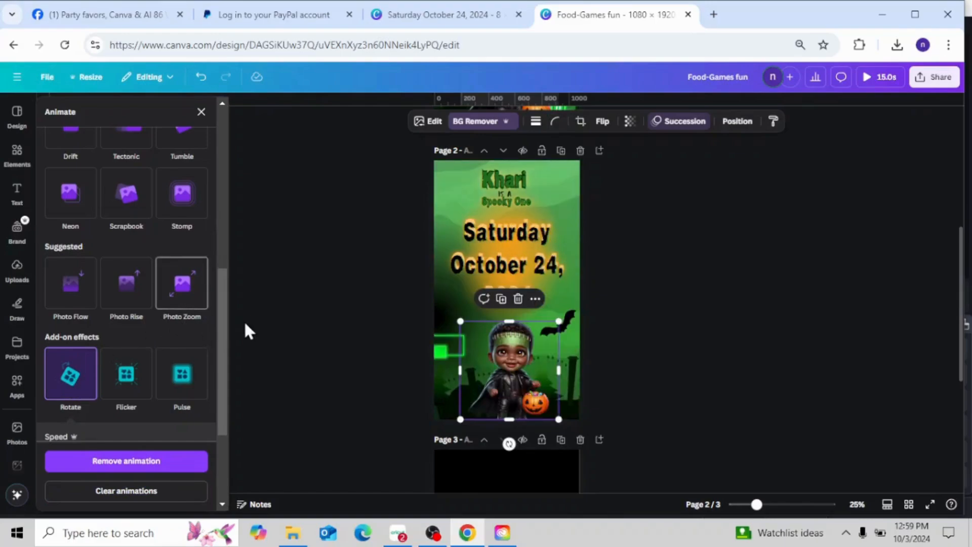
Raise the boy's clockwise rotation speed to near the maximum and preview the animated design.
{"action": "left_click_drag", "start_coordinate": [226, 330], "coordinate": [223, 383]}
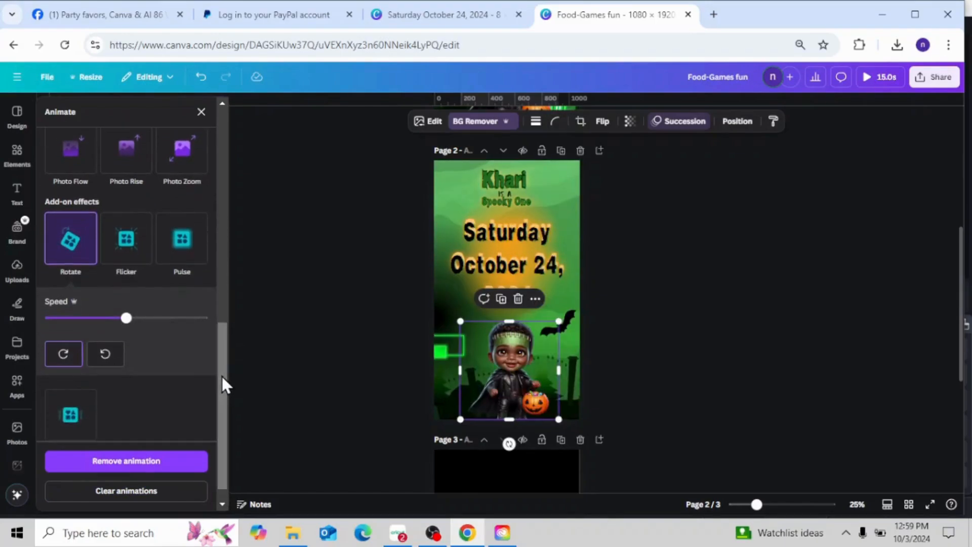
{"action": "left_click_drag", "start_coordinate": [128, 319], "coordinate": [221, 324]}
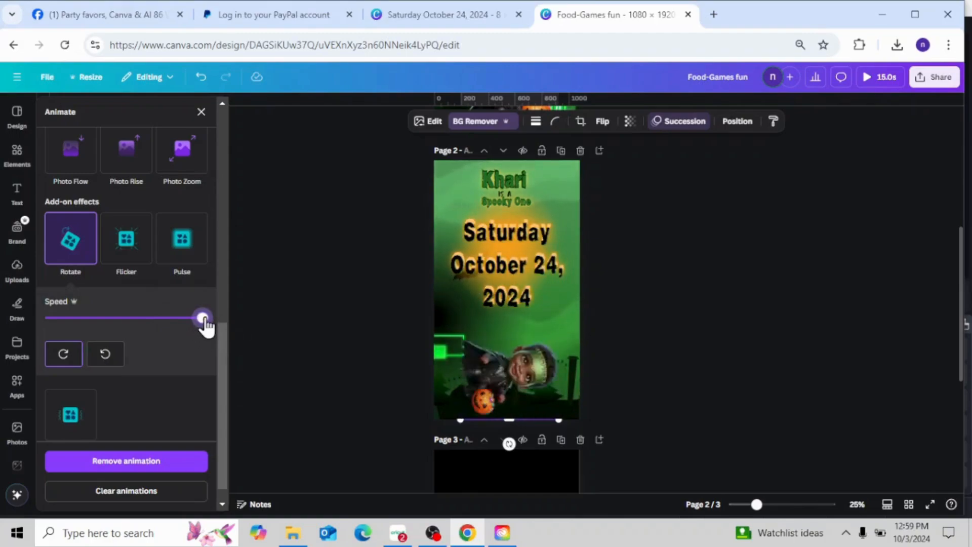
{"action": "left_click_drag", "start_coordinate": [204, 324], "coordinate": [192, 329]}
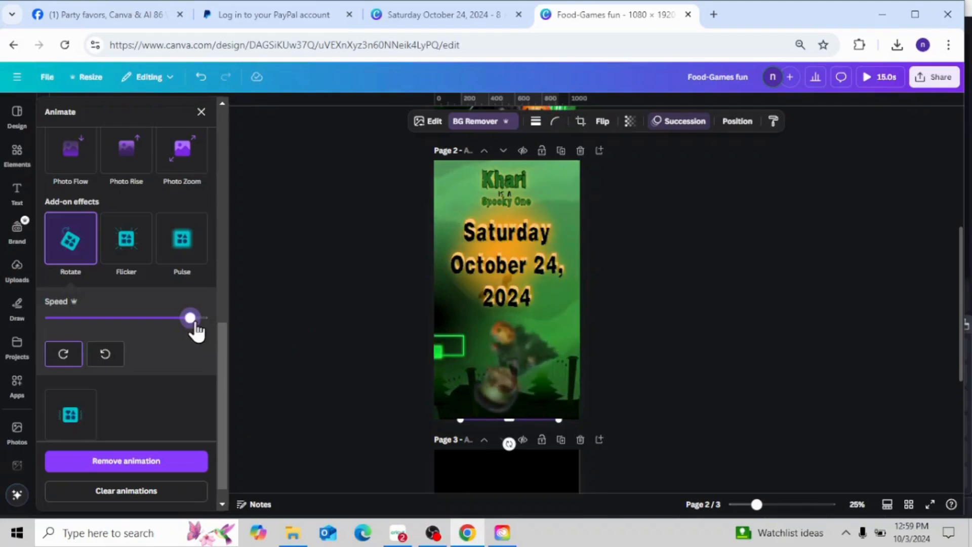
{"action": "left_click", "coordinate": [879, 81]}
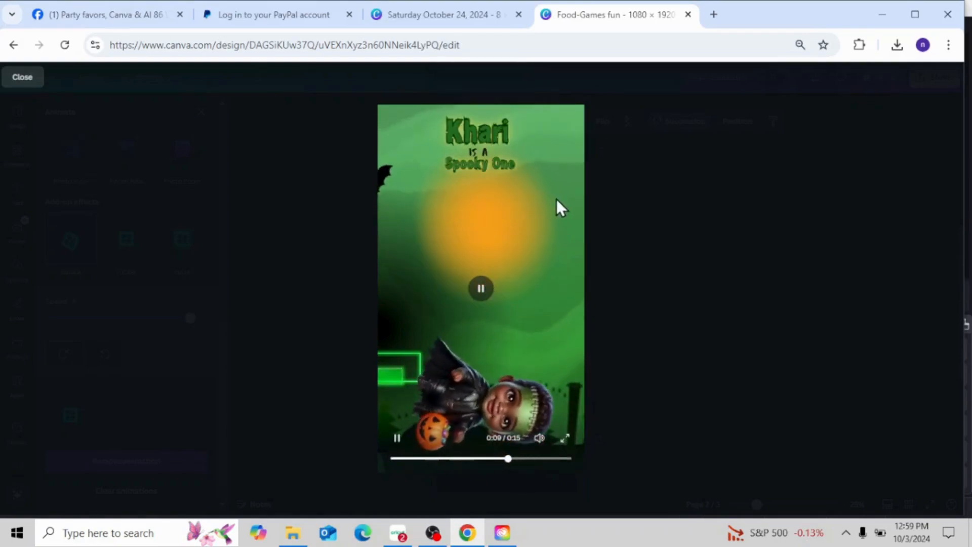
{"action": "left_click", "coordinate": [31, 81]}
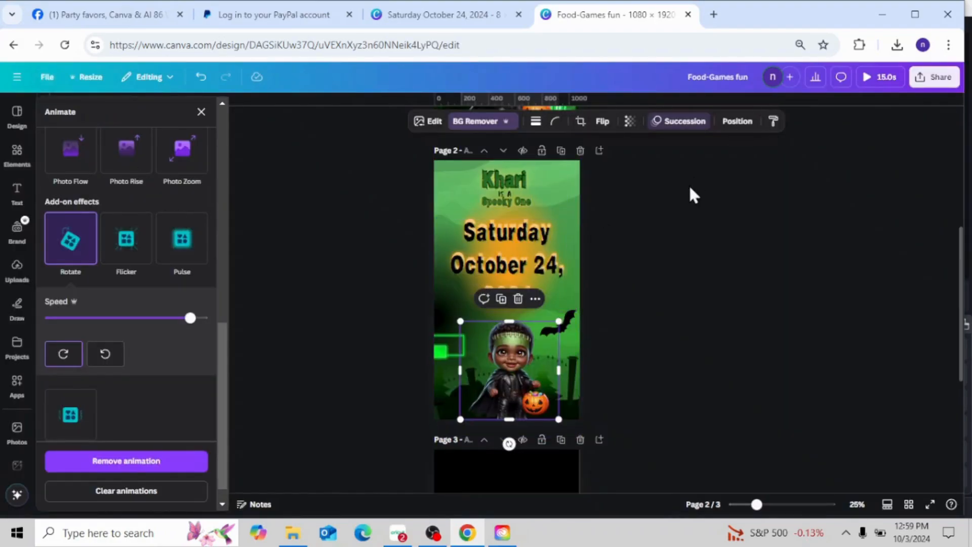
Align the glowing orange date text directly behind the black date text on page 2.
{"action": "left_click_drag", "start_coordinate": [758, 505], "coordinate": [775, 505]}
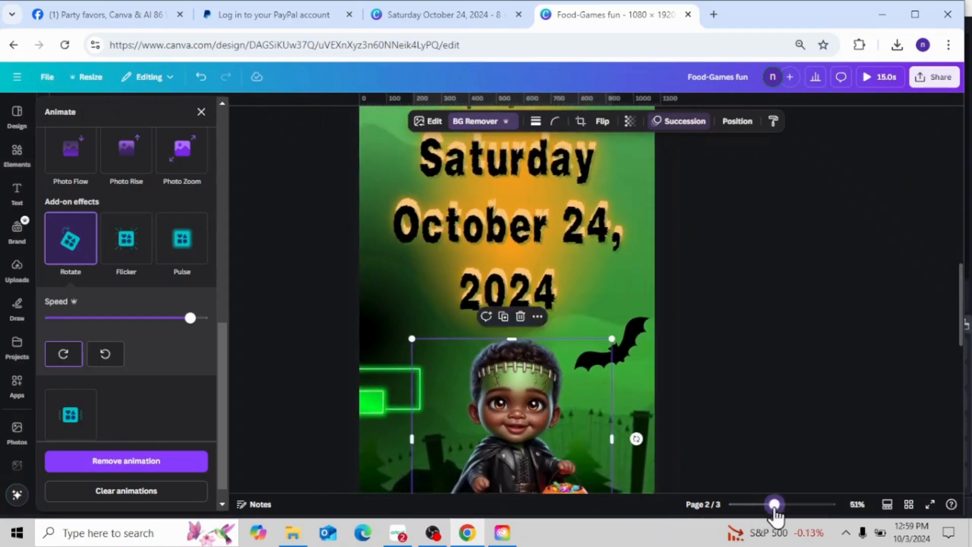
{"action": "left_click", "coordinate": [744, 129]}
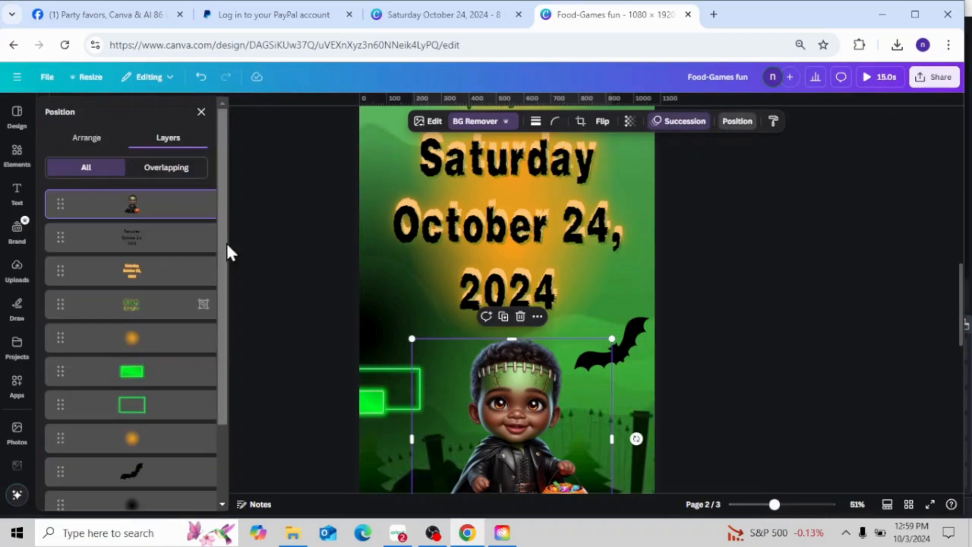
{"action": "left_click", "coordinate": [130, 279]}
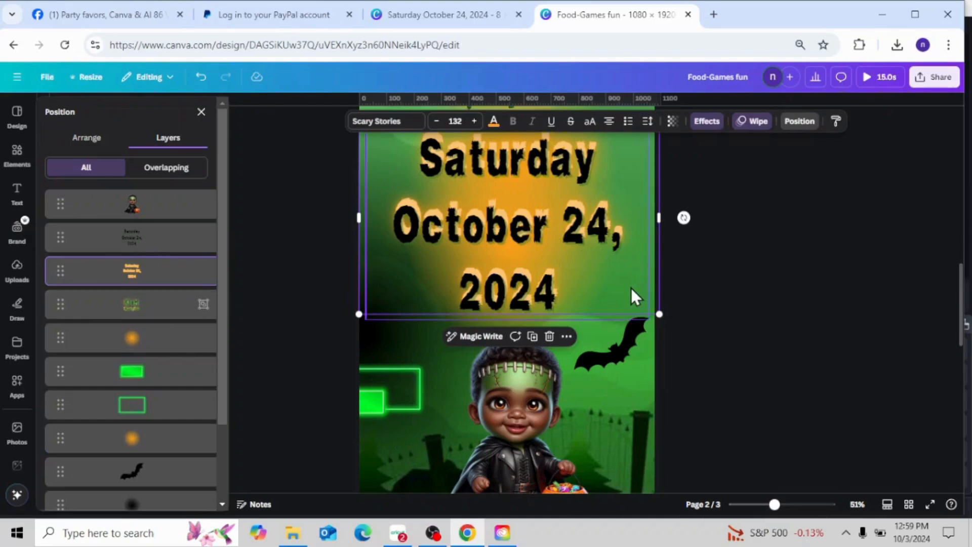
{"action": "left_click_drag", "start_coordinate": [631, 287], "coordinate": [628, 290]}
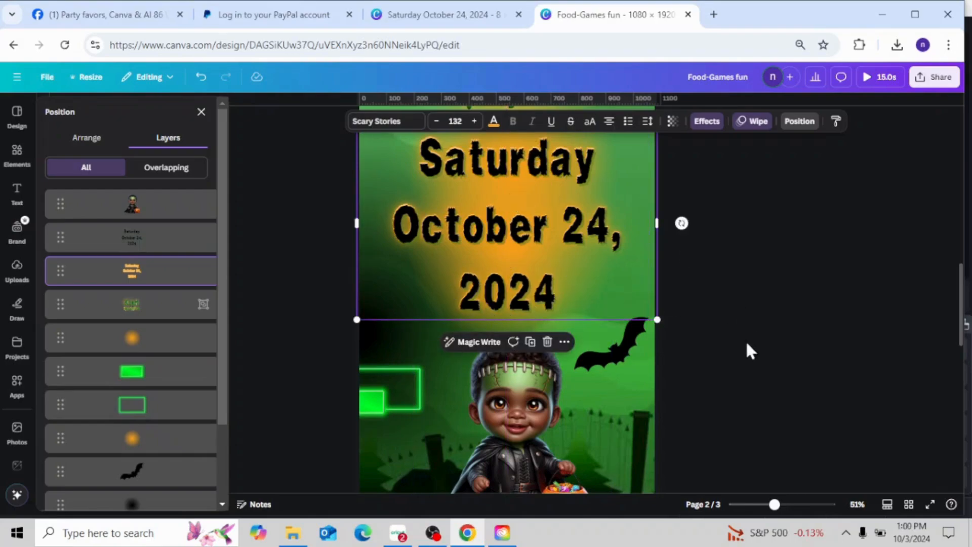
Apply the Tumble animation to the orange glow behind the date on page 2 and preview the design.
{"action": "left_click_drag", "start_coordinate": [774, 505], "coordinate": [770, 513]}
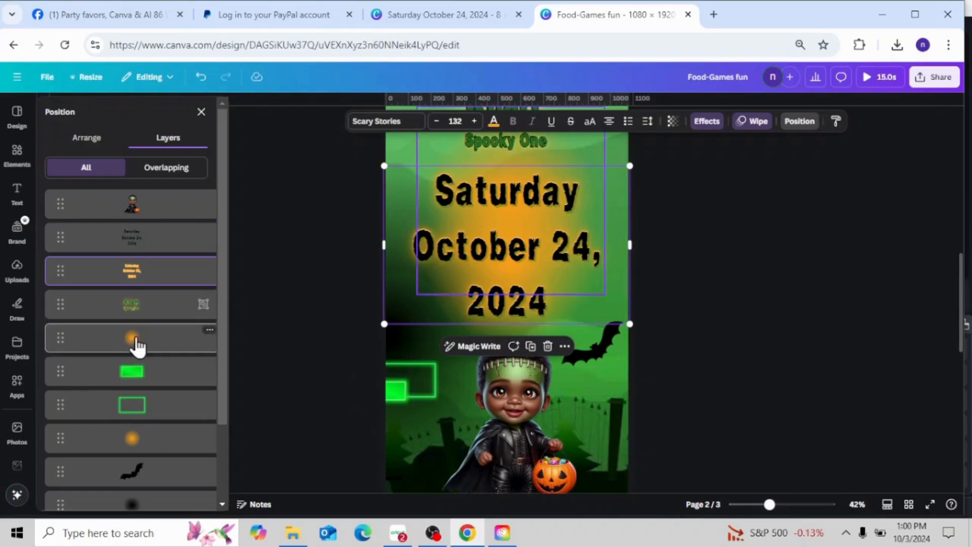
{"action": "left_click", "coordinate": [136, 338]}
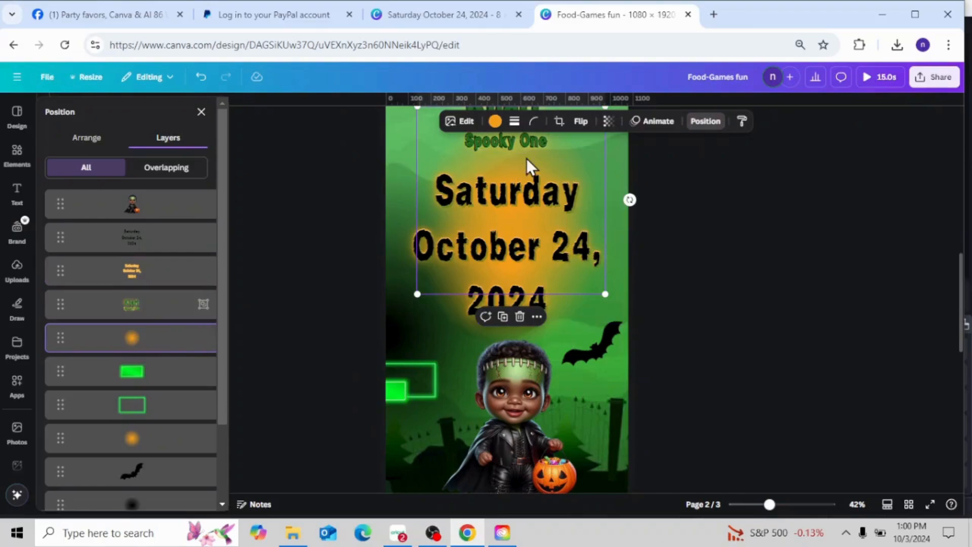
{"action": "left_click", "coordinate": [652, 124]}
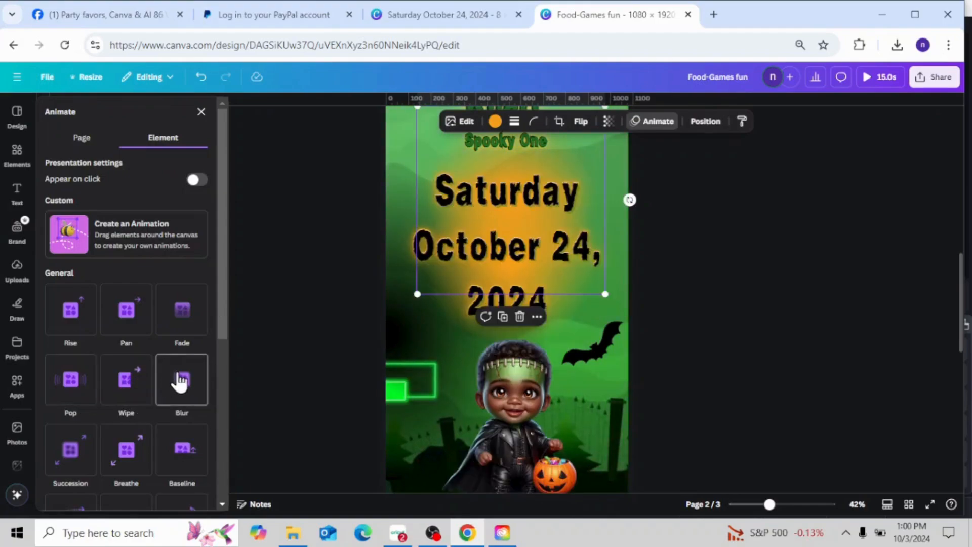
{"action": "left_click_drag", "start_coordinate": [227, 319], "coordinate": [228, 417]}
{"action": "left_click", "coordinate": [139, 364]}
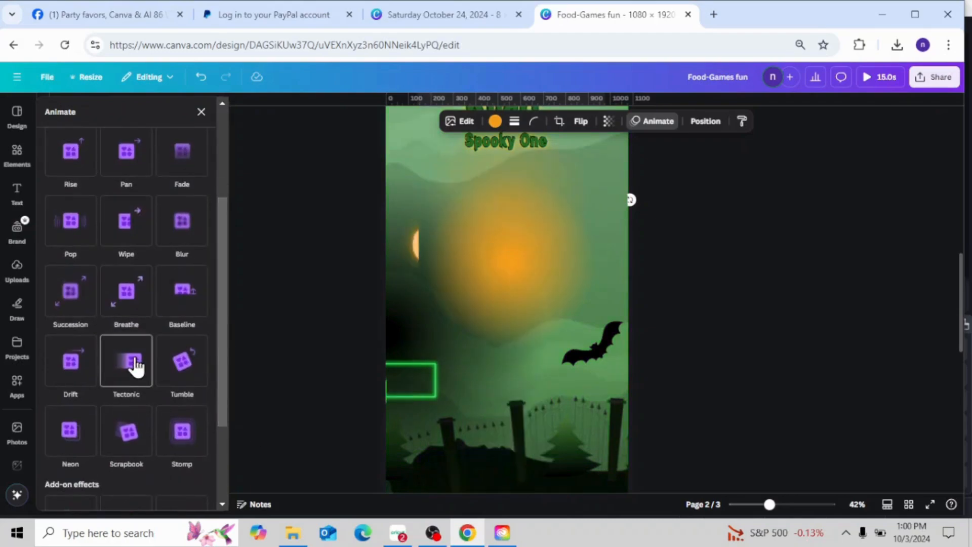
{"action": "left_click", "coordinate": [186, 367]}
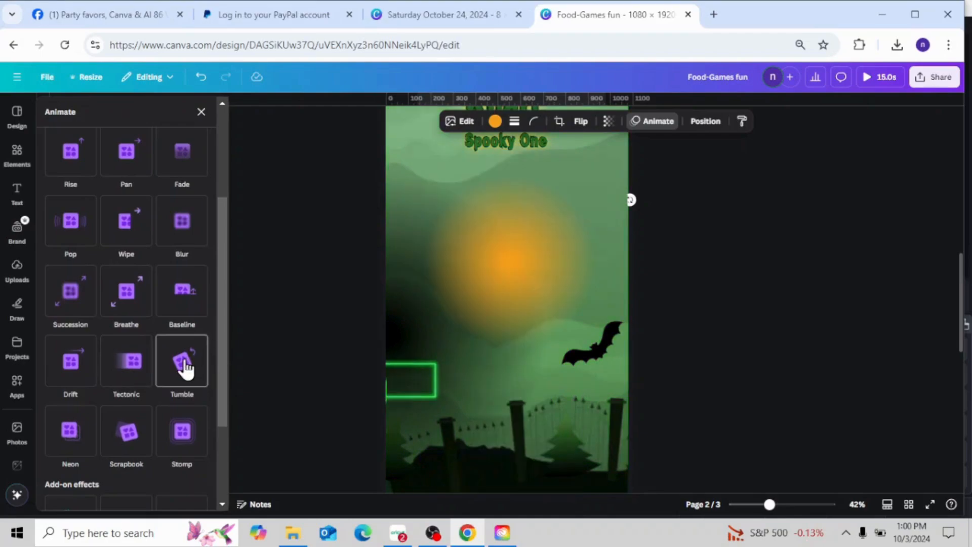
{"action": "left_click", "coordinate": [186, 366]}
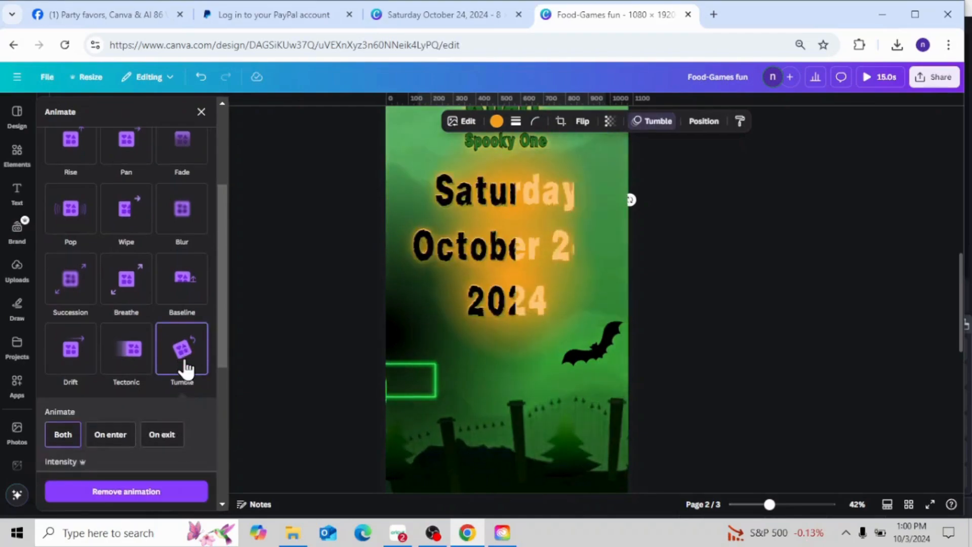
{"action": "left_click", "coordinate": [872, 85]}
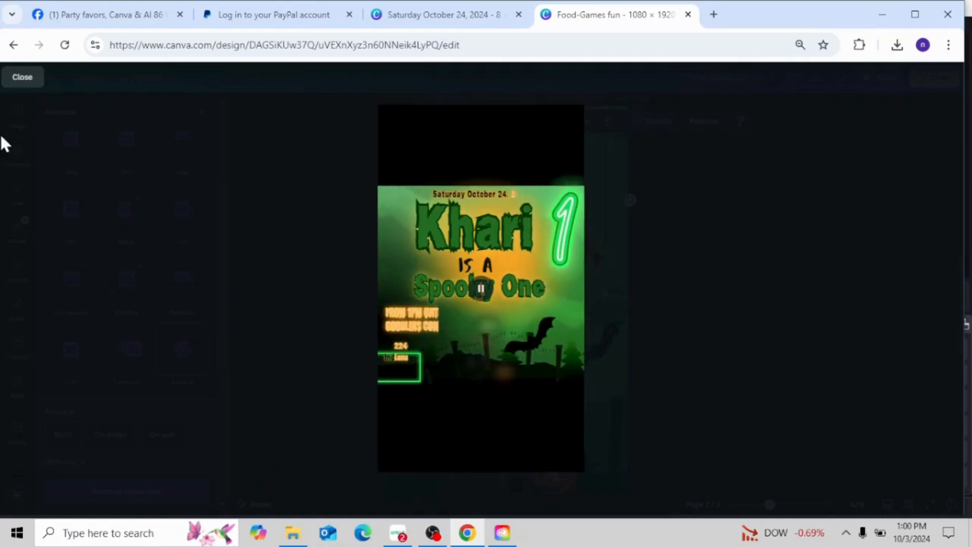
{"action": "left_click", "coordinate": [23, 79]}
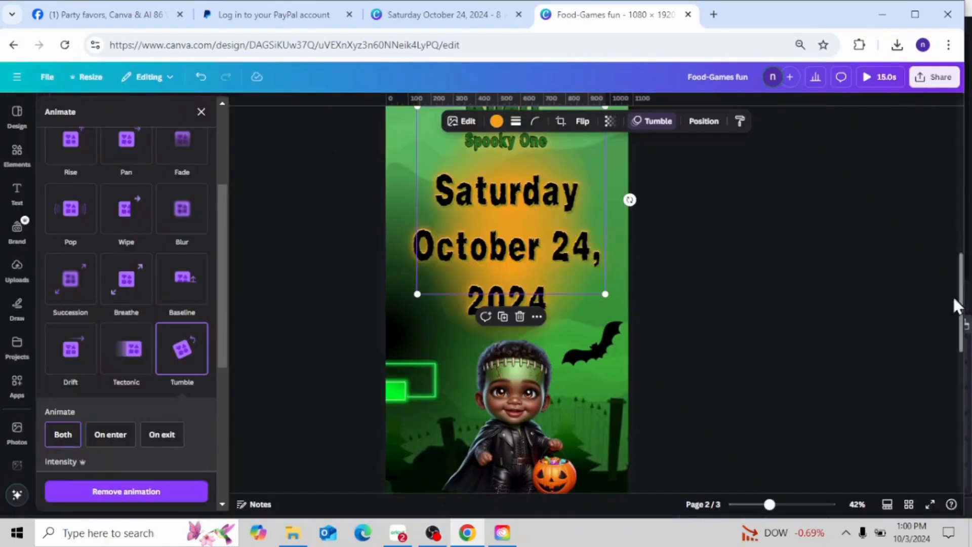
Delete both layered date texts from page 3 and shrink the name title group within the orange glow, bringing the child's name to size 101.
{"action": "left_click_drag", "start_coordinate": [963, 281], "coordinate": [964, 400]}
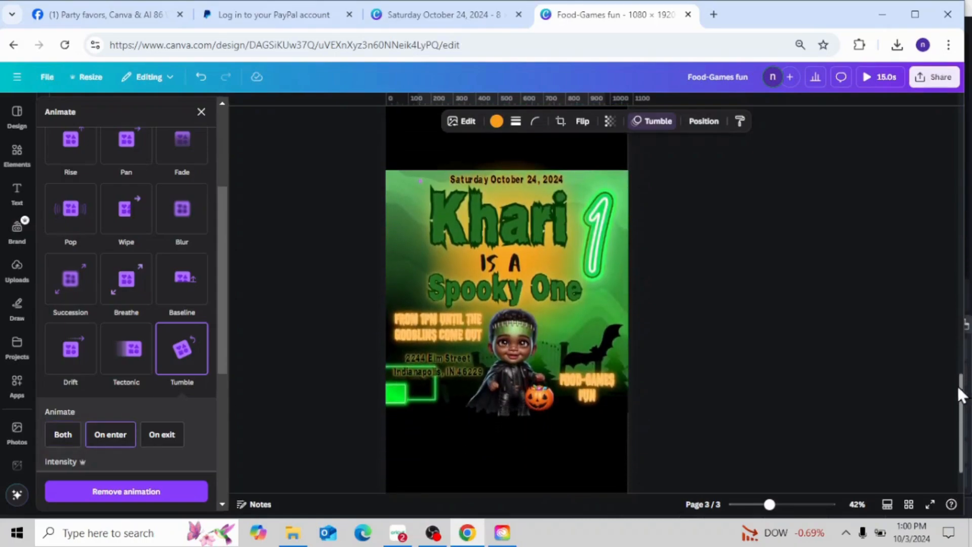
{"action": "left_click", "coordinate": [532, 178]}
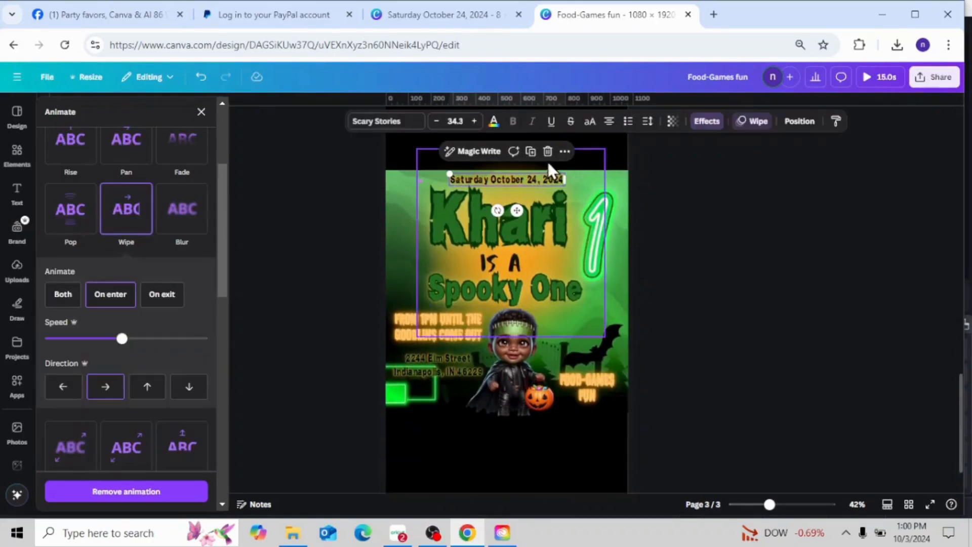
{"action": "left_click", "coordinate": [547, 152]}
{"action": "left_click", "coordinate": [540, 177]}
{"action": "left_click", "coordinate": [546, 150]}
{"action": "left_click", "coordinate": [529, 224]}
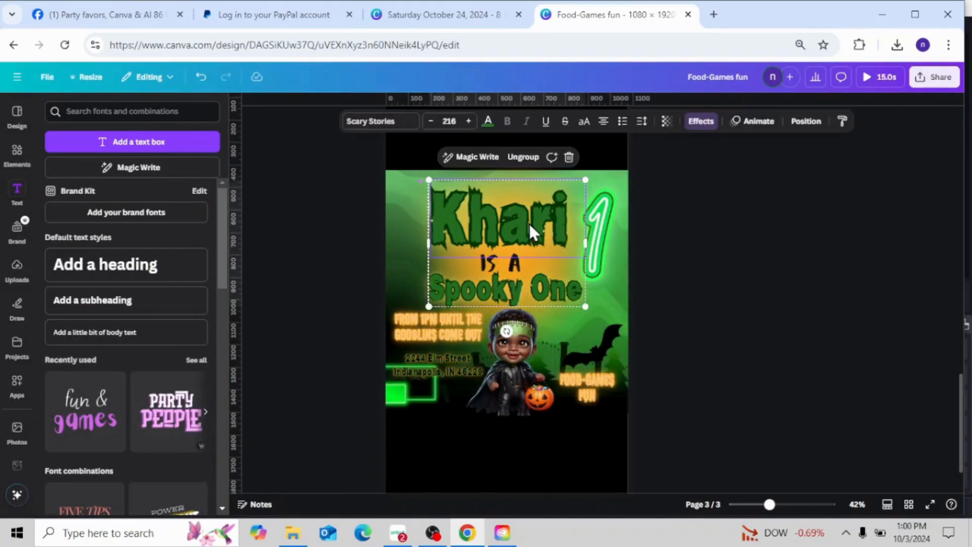
{"action": "left_click_drag", "start_coordinate": [577, 188], "coordinate": [521, 247]}
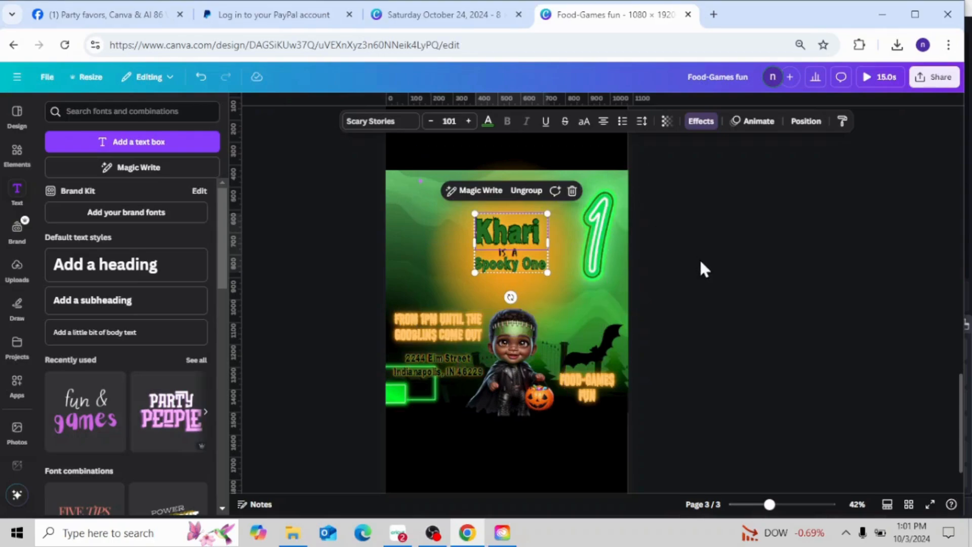
Stretch the green Halloween background video up and down to cover the full height of page 3.
{"action": "left_click", "coordinate": [806, 121]}
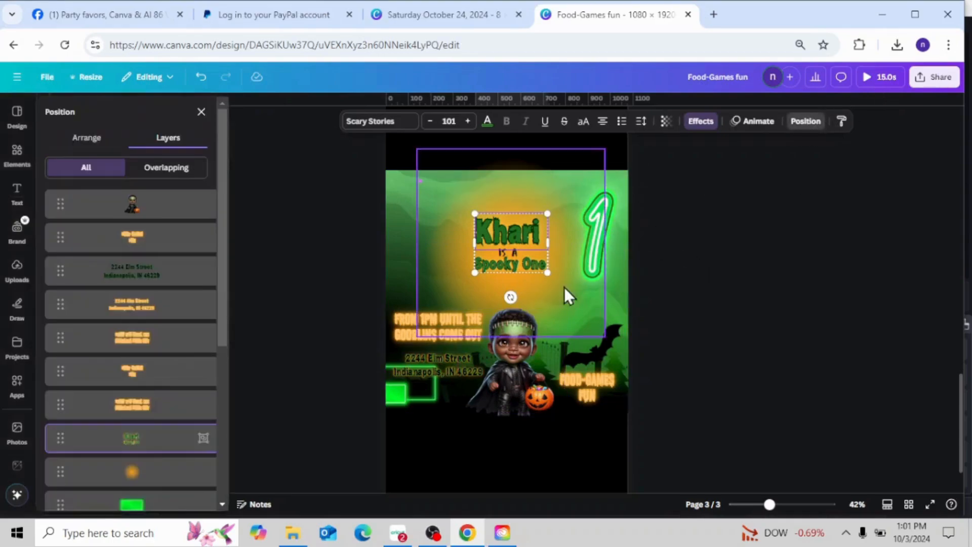
{"action": "left_click_drag", "start_coordinate": [224, 289], "coordinate": [230, 406]}
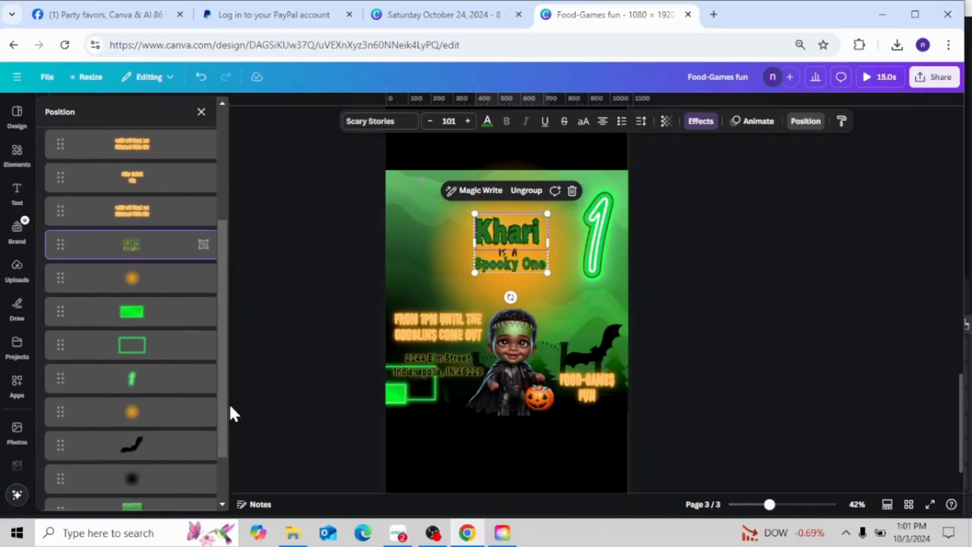
{"action": "left_click", "coordinate": [230, 406]}
{"action": "left_click", "coordinate": [343, 361]}
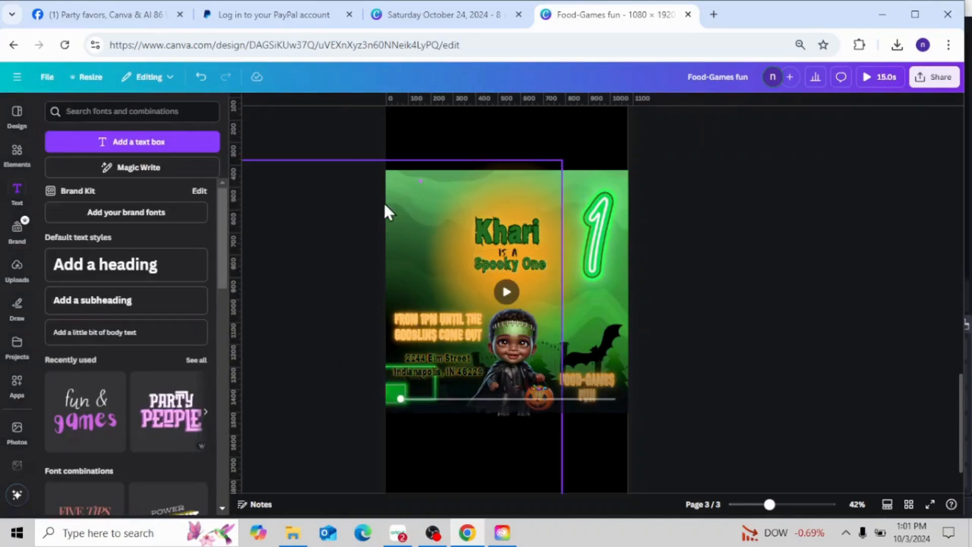
{"action": "left_click", "coordinate": [570, 180]}
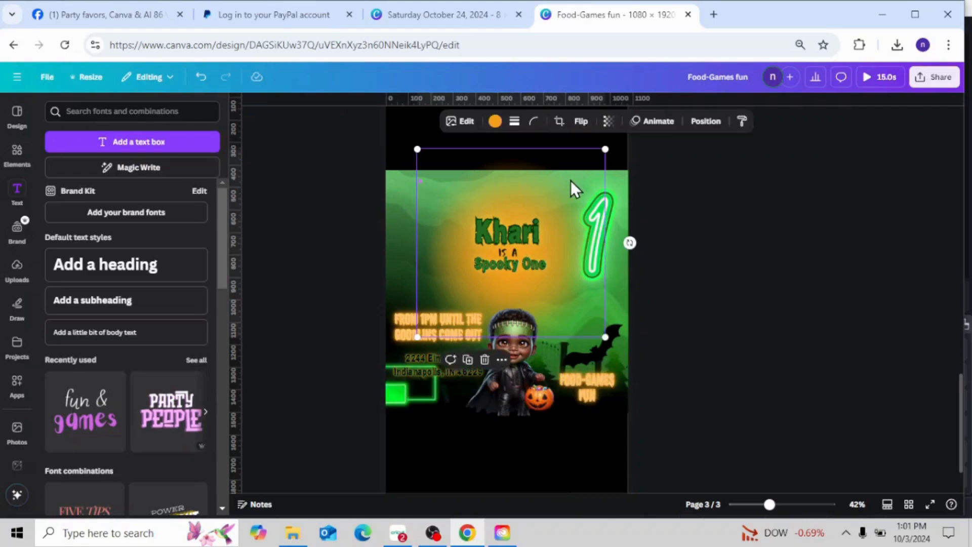
{"action": "left_click", "coordinate": [705, 135]}
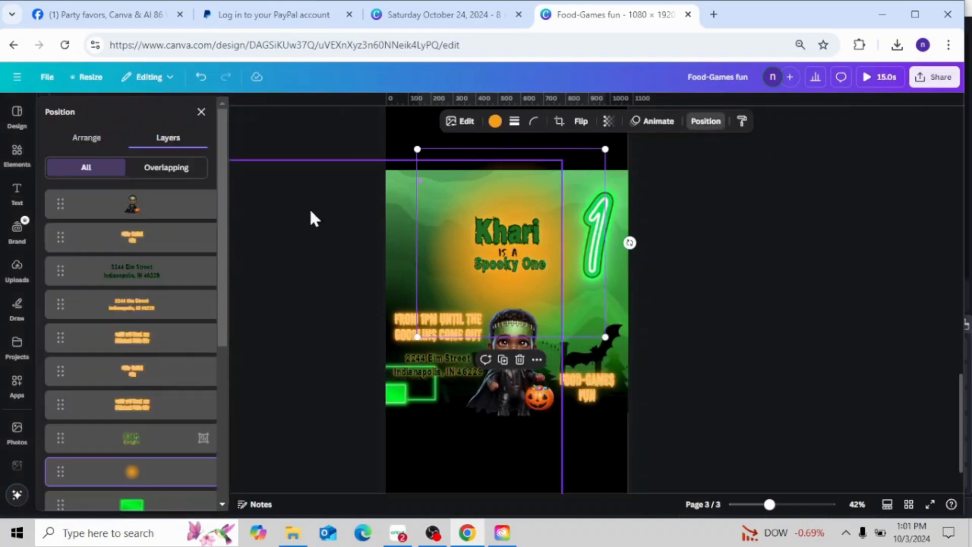
{"action": "left_click_drag", "start_coordinate": [220, 248], "coordinate": [232, 440]}
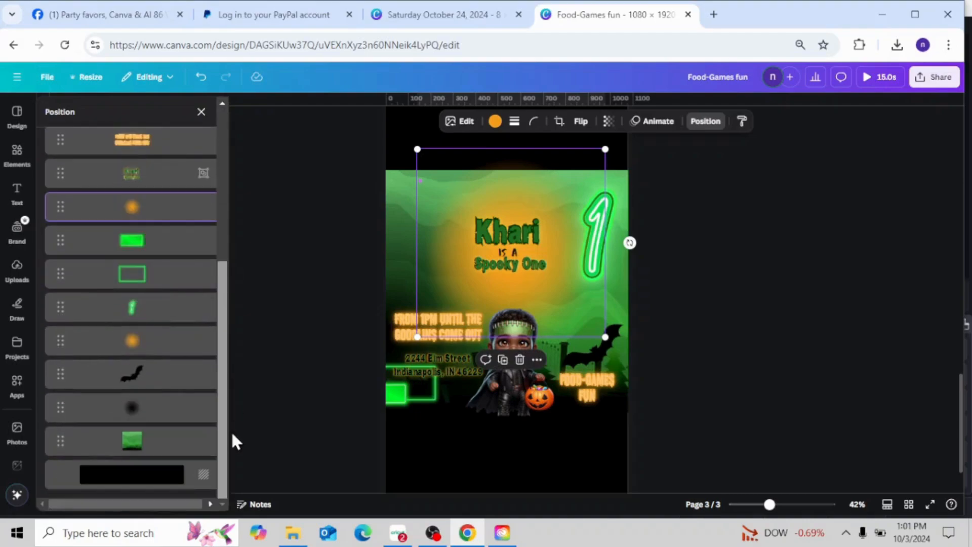
{"action": "left_click", "coordinate": [161, 442]}
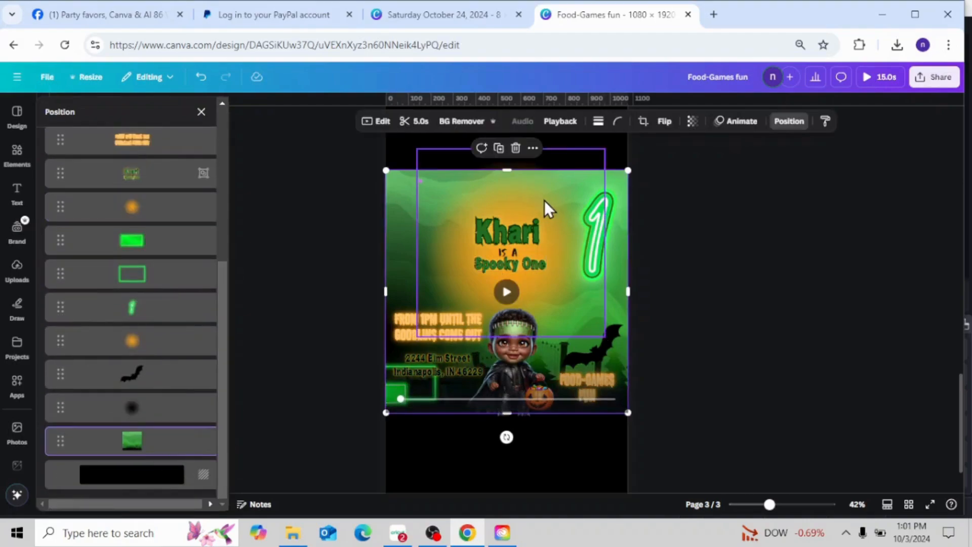
{"action": "left_click_drag", "start_coordinate": [507, 170], "coordinate": [496, 7]}
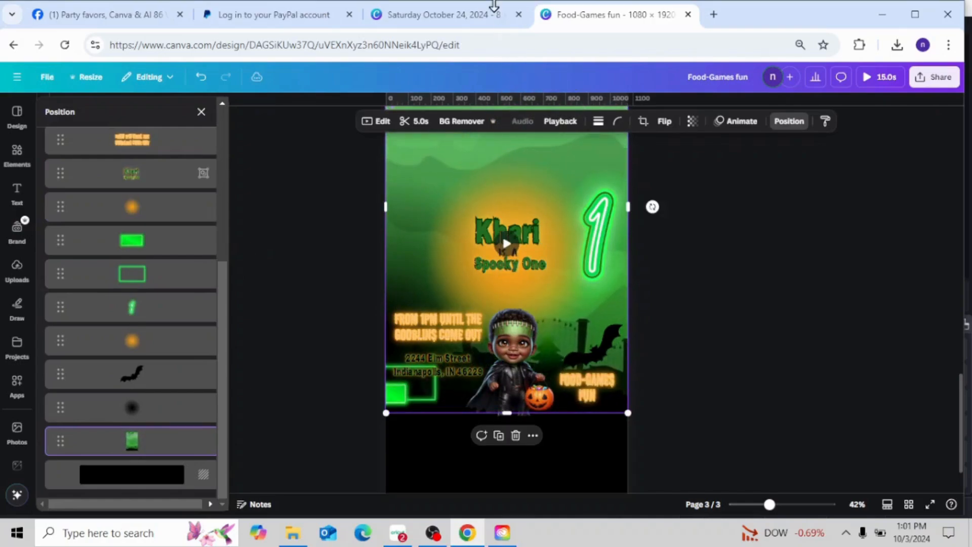
{"action": "left_click_drag", "start_coordinate": [769, 501], "coordinate": [759, 507]}
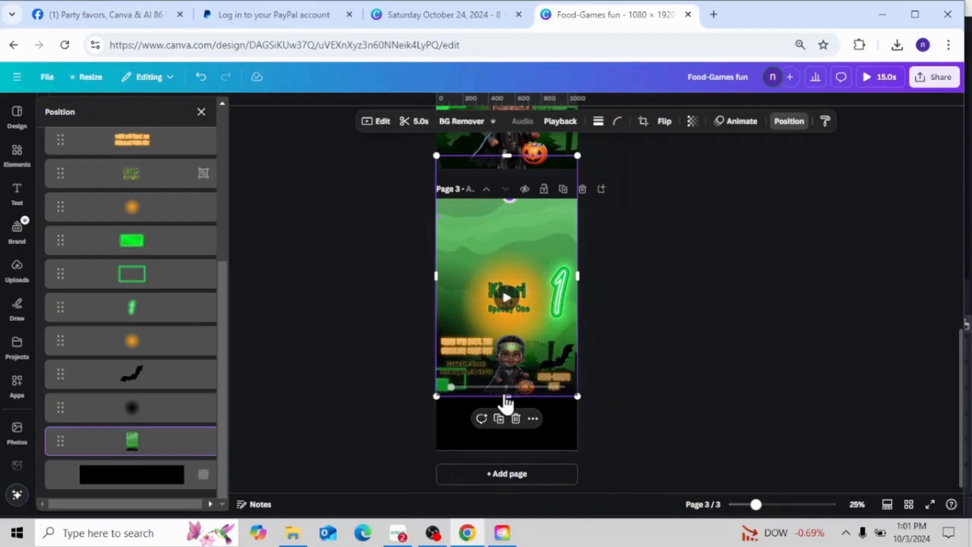
{"action": "left_click_drag", "start_coordinate": [507, 398], "coordinate": [510, 465]}
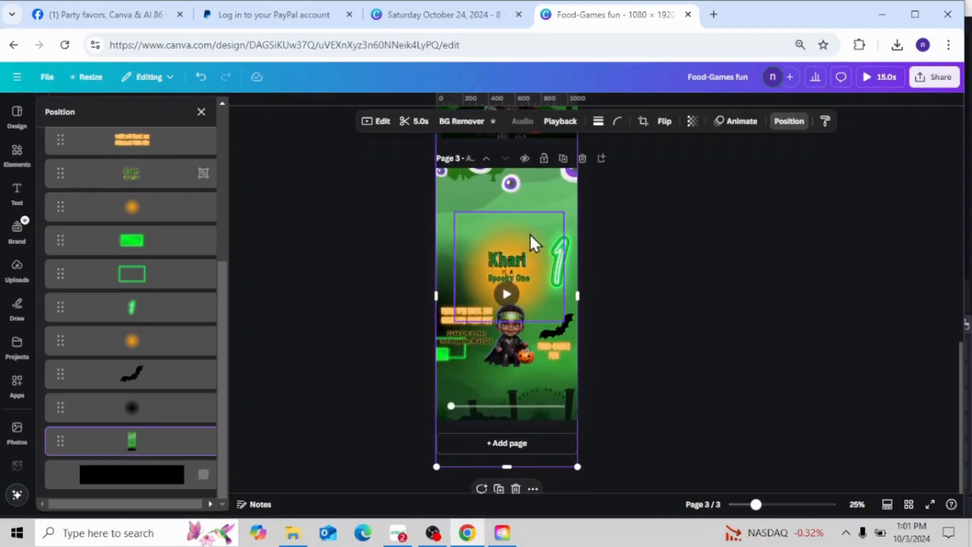
Adjust the green background video to fill page 3 and move the upper orange glow toward the top of the page.
{"action": "left_click_drag", "start_coordinate": [538, 200], "coordinate": [536, 174]}
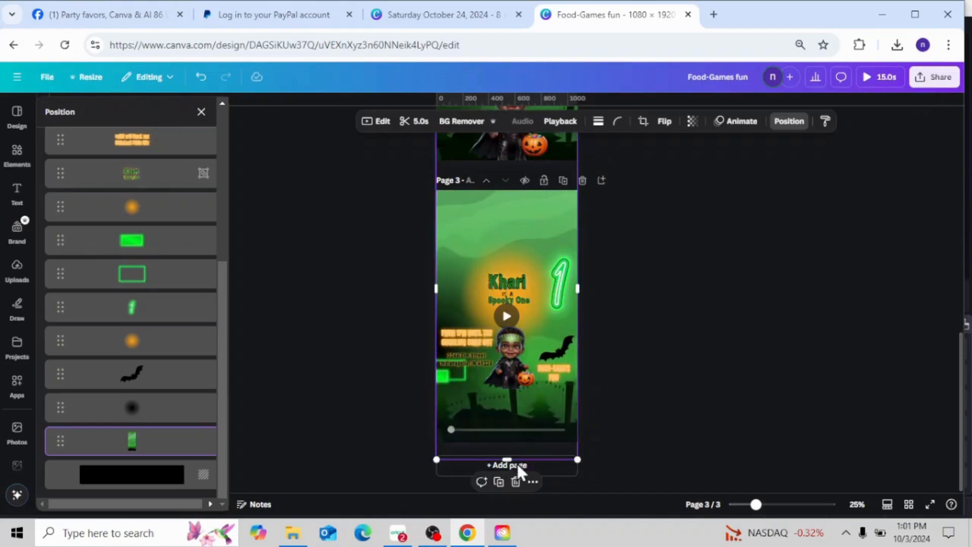
{"action": "left_click_drag", "start_coordinate": [507, 459], "coordinate": [508, 465]}
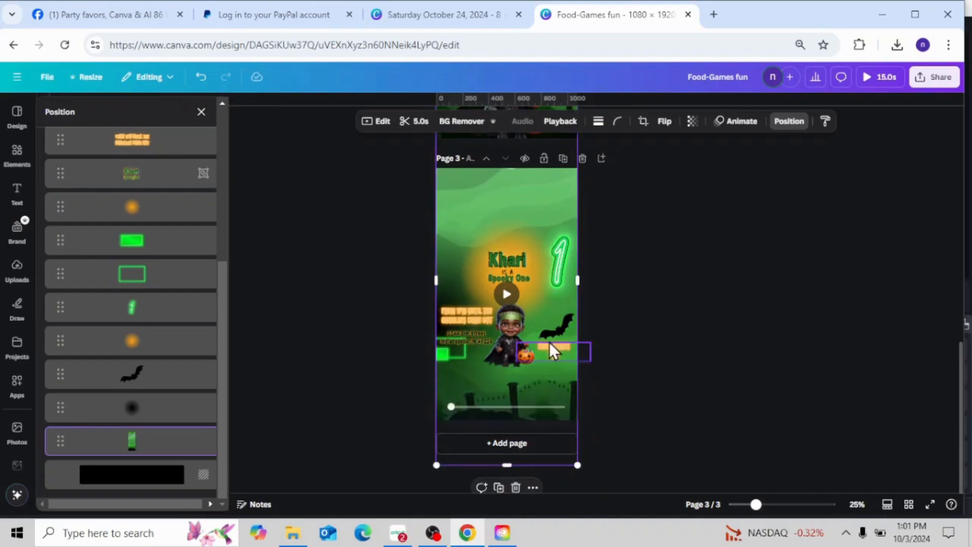
{"action": "left_click", "coordinate": [502, 215]}
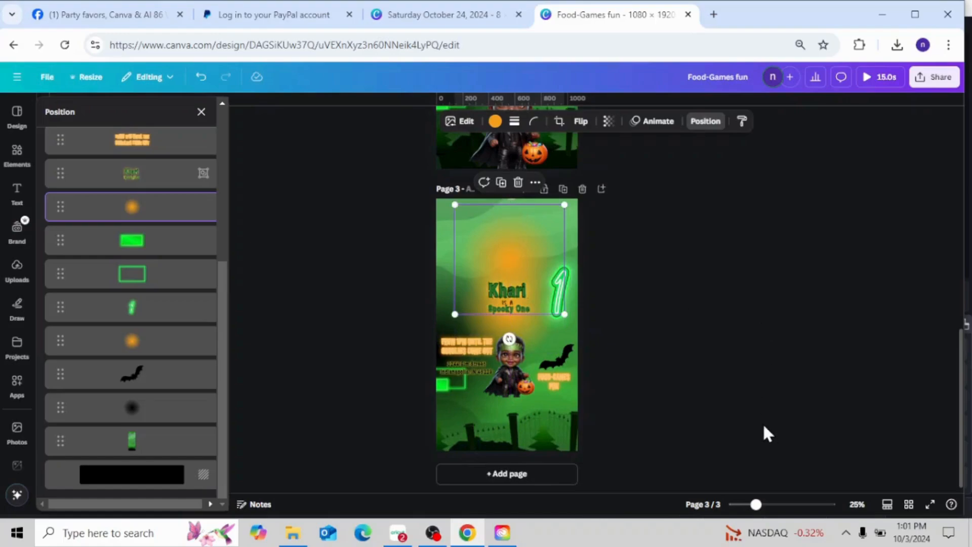
{"action": "key", "text": "Escape"}
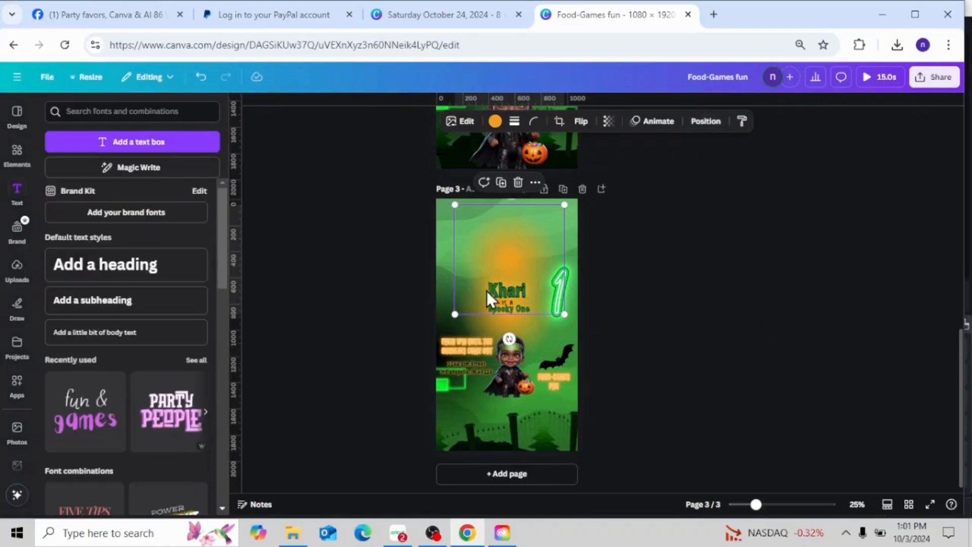
Move the name title group to the top of page 3 and shrink the neon number 1 into the lower-right corner.
{"action": "left_click", "coordinate": [457, 269]}
{"action": "left_click_drag", "start_coordinate": [503, 303], "coordinate": [499, 226]}
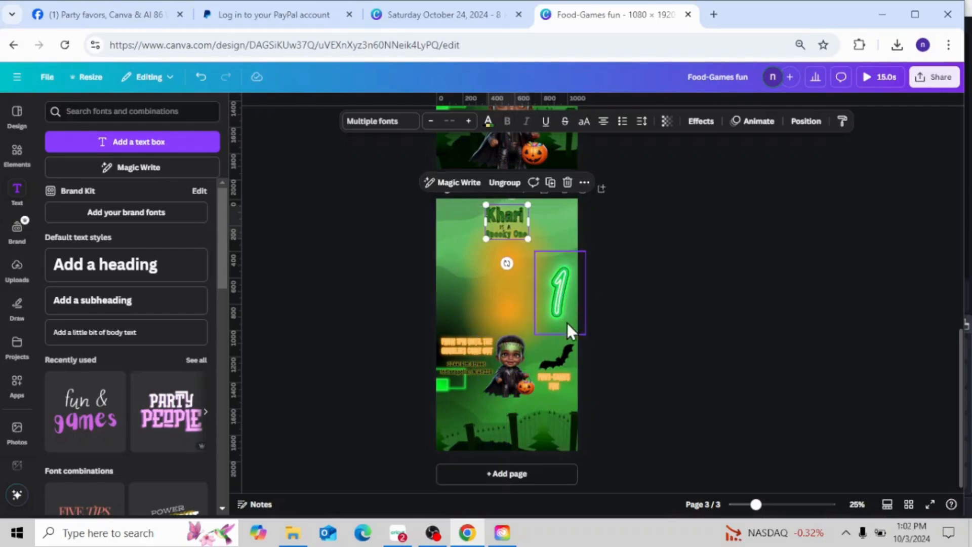
{"action": "left_click", "coordinate": [576, 305]}
{"action": "left_click_drag", "start_coordinate": [572, 324], "coordinate": [578, 434]}
{"action": "left_click_drag", "start_coordinate": [585, 383], "coordinate": [569, 426]}
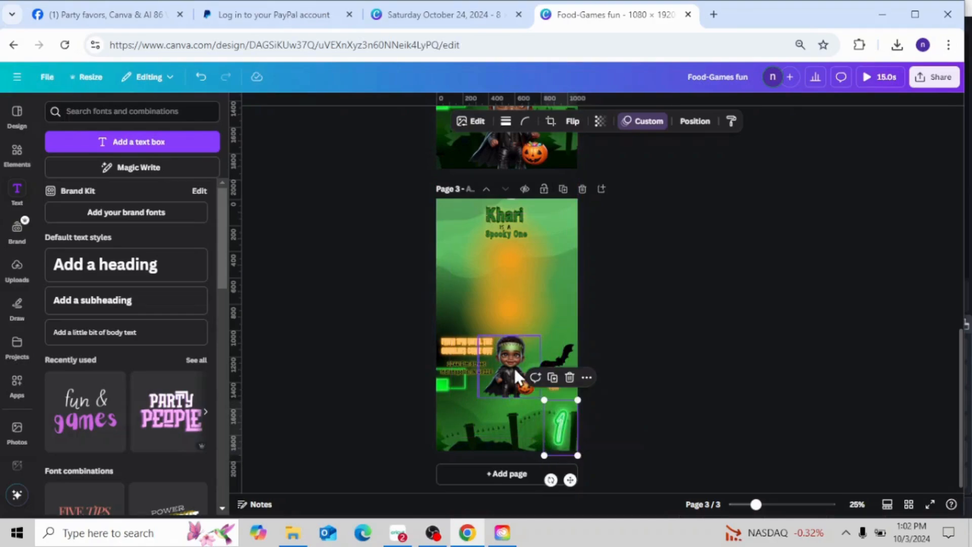
Place the boy in page 3's lower-left corner, partly off the page, and change his animation to Drift.
{"action": "left_click_drag", "start_coordinate": [516, 376], "coordinate": [444, 432]}
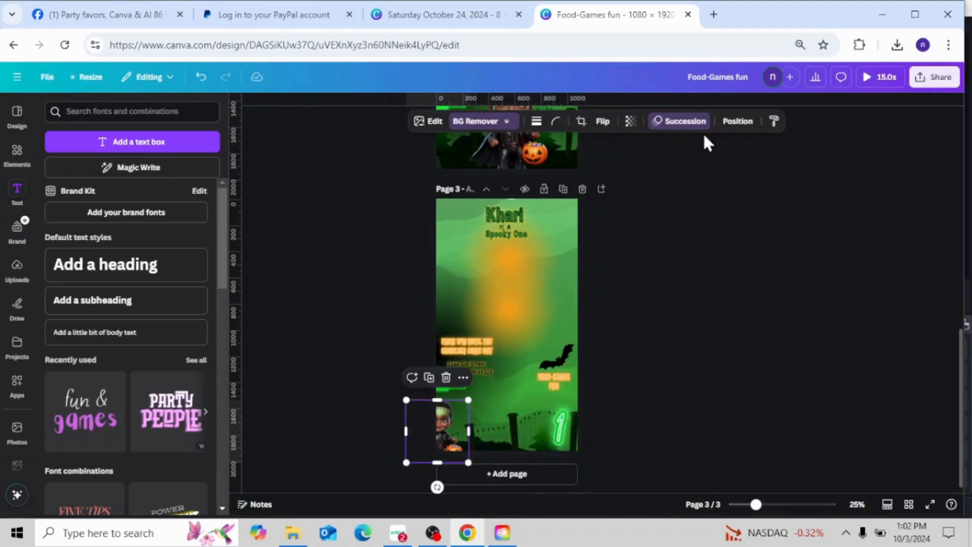
{"action": "left_click", "coordinate": [678, 123]}
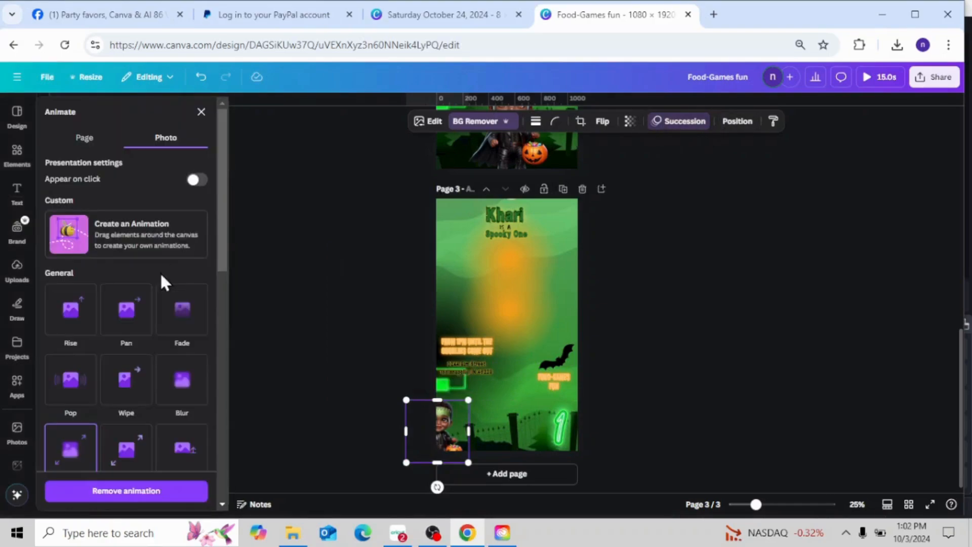
{"action": "left_click_drag", "start_coordinate": [224, 258], "coordinate": [226, 397]}
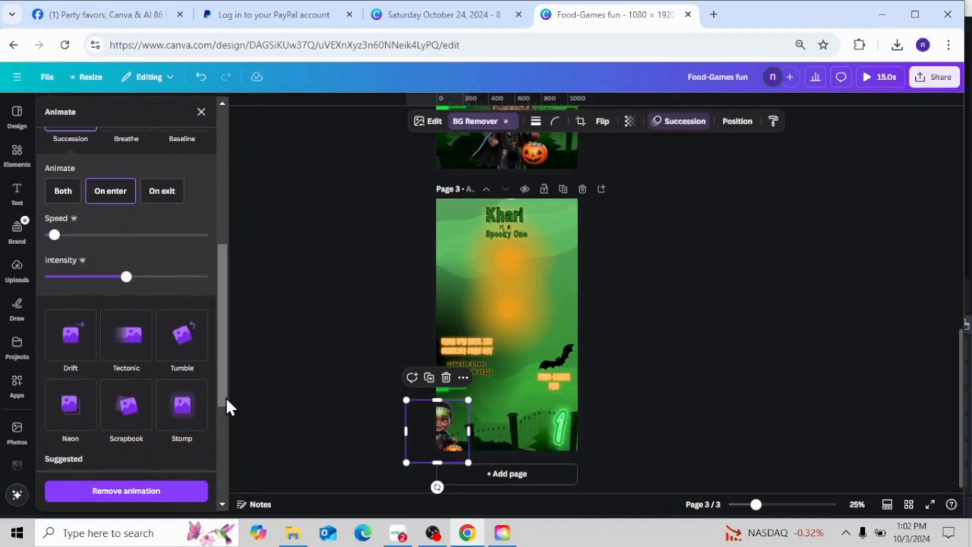
{"action": "left_click", "coordinate": [65, 333]}
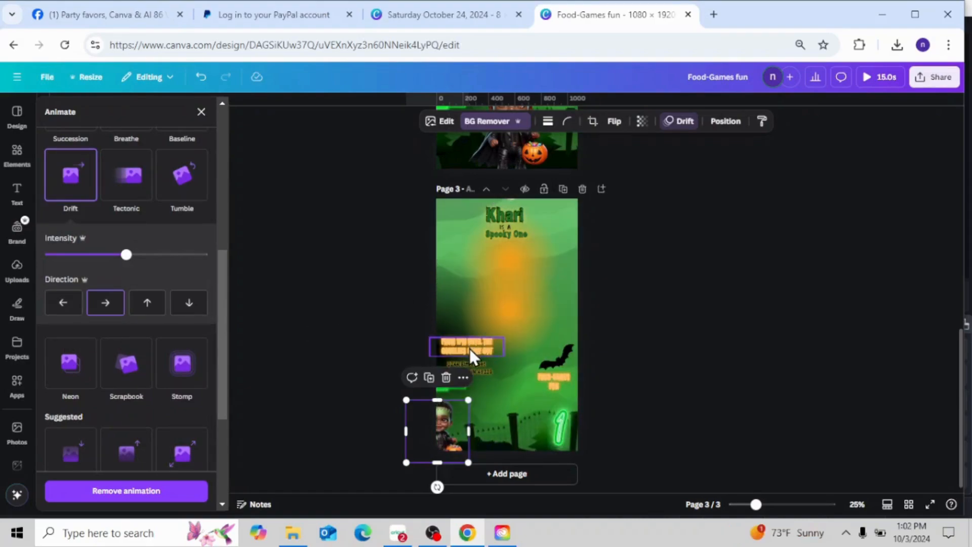
Move one glowing "From 1PM until the gooblins come out" text up onto the orange glow and lower the upper glow slightly.
{"action": "left_click_drag", "start_coordinate": [469, 346], "coordinate": [486, 291]}
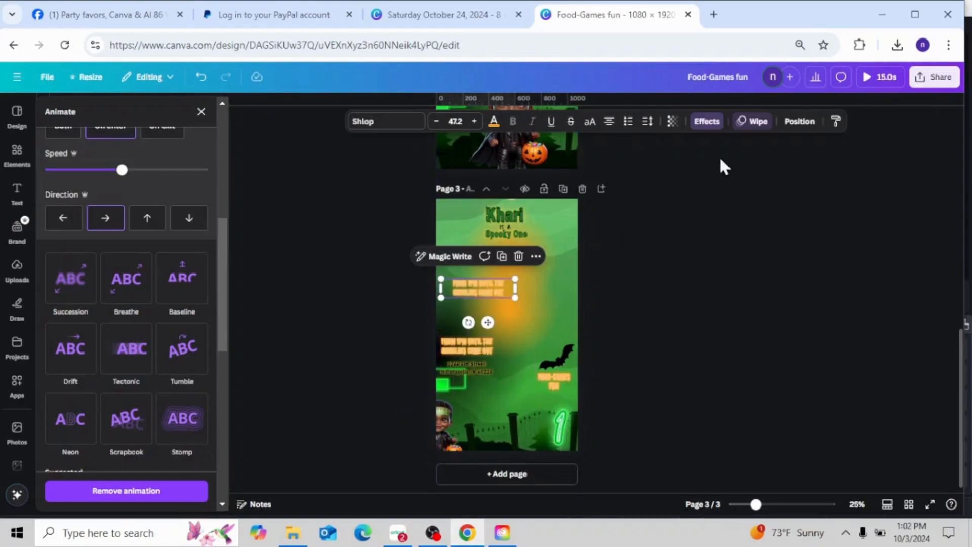
{"action": "left_click", "coordinate": [800, 121]}
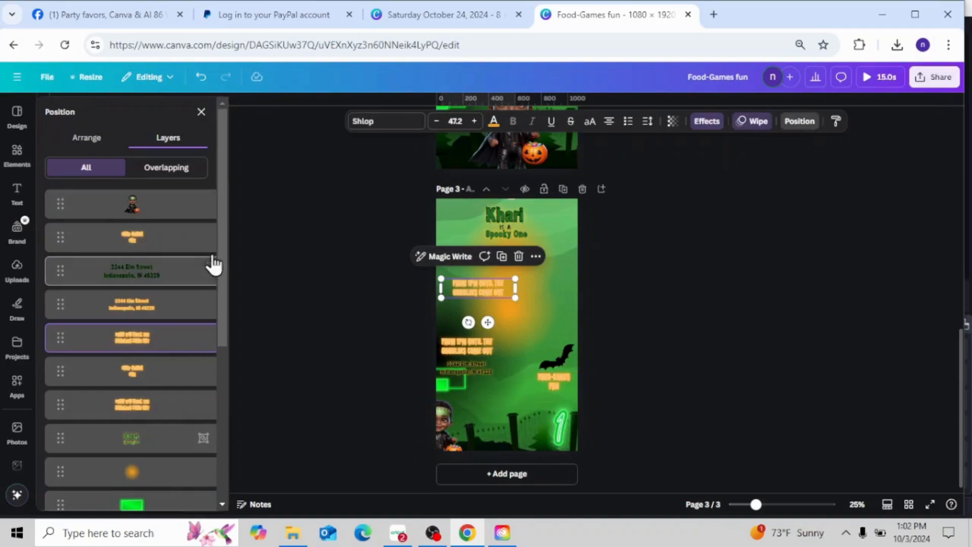
{"action": "left_click_drag", "start_coordinate": [223, 262], "coordinate": [221, 420]}
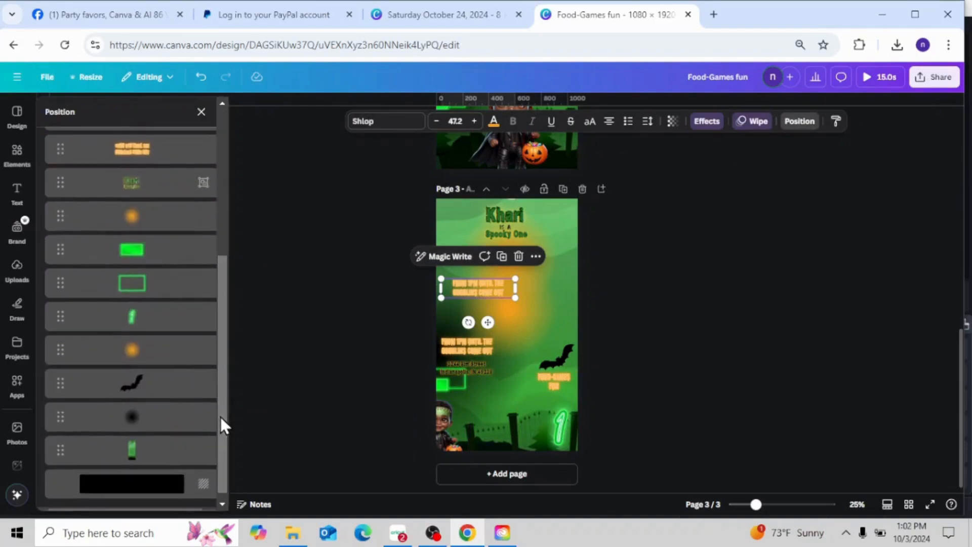
{"action": "left_click", "coordinate": [138, 221]}
{"action": "mouse_move", "coordinate": [548, 221]}
{"action": "left_mouse_down"}
{"action": "mouse_move", "coordinate": [561, 271]}
{"action": "mouse_move", "coordinate": [562, 236]}
{"action": "mouse_move", "coordinate": [546, 235]}
{"action": "left_mouse_up"}
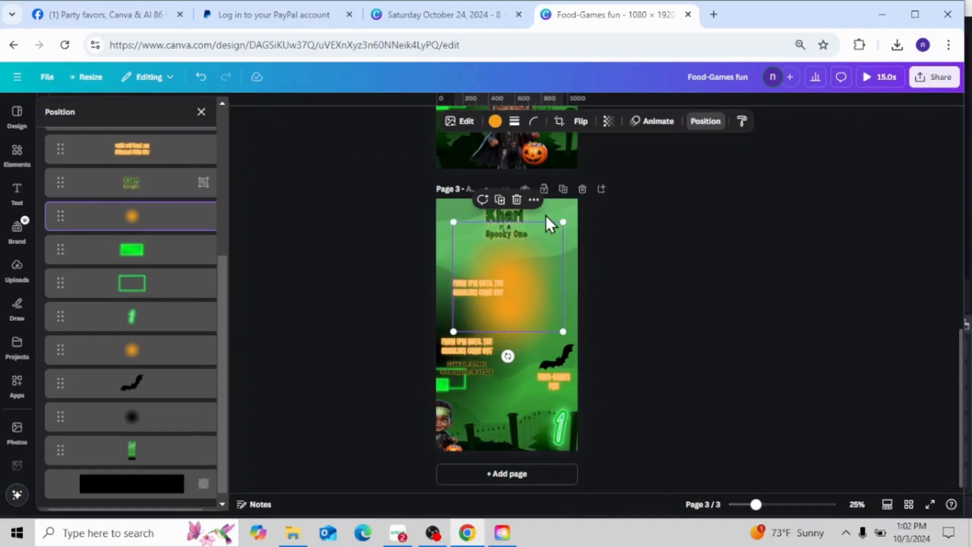
Recolor the upper orange glow on page 3 dark green.
{"action": "left_click", "coordinate": [496, 122]}
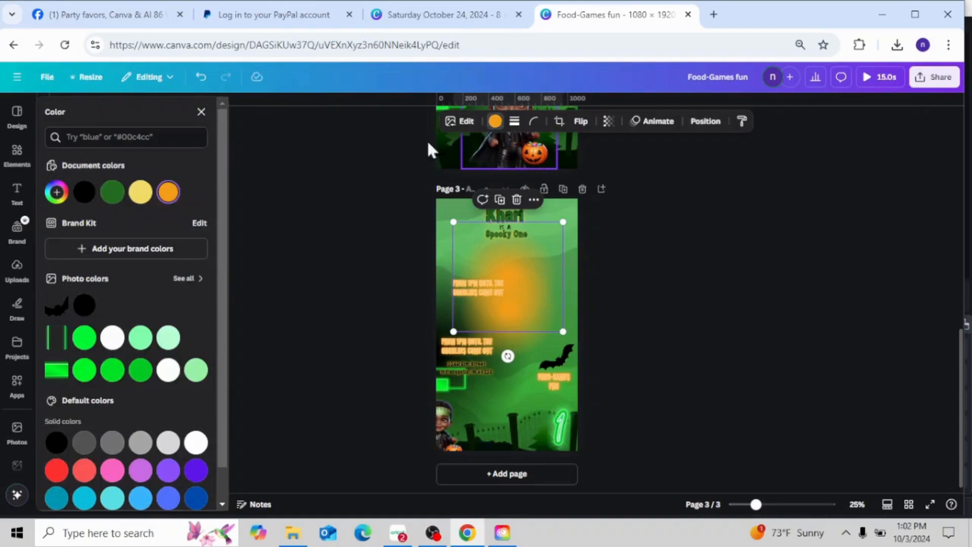
{"action": "left_click", "coordinate": [84, 192]}
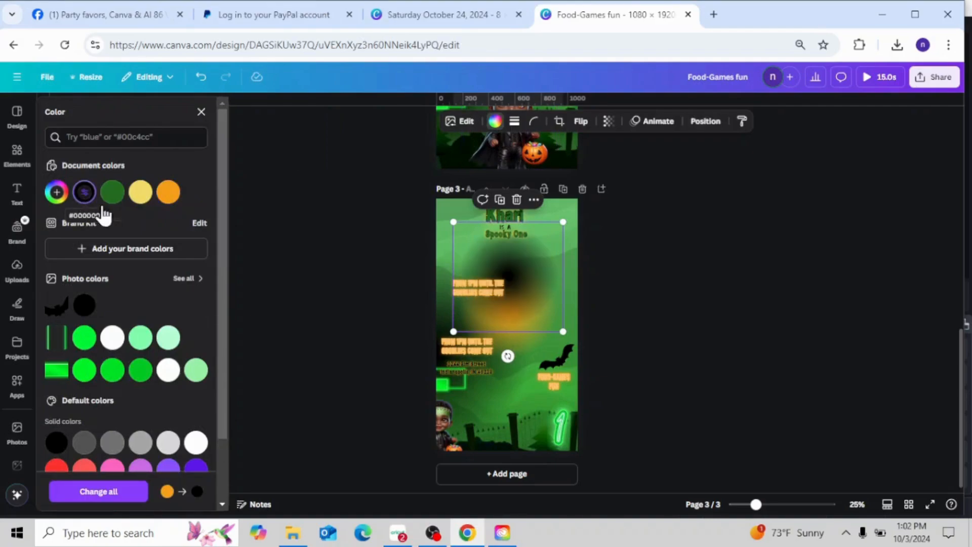
{"action": "left_click", "coordinate": [108, 200]}
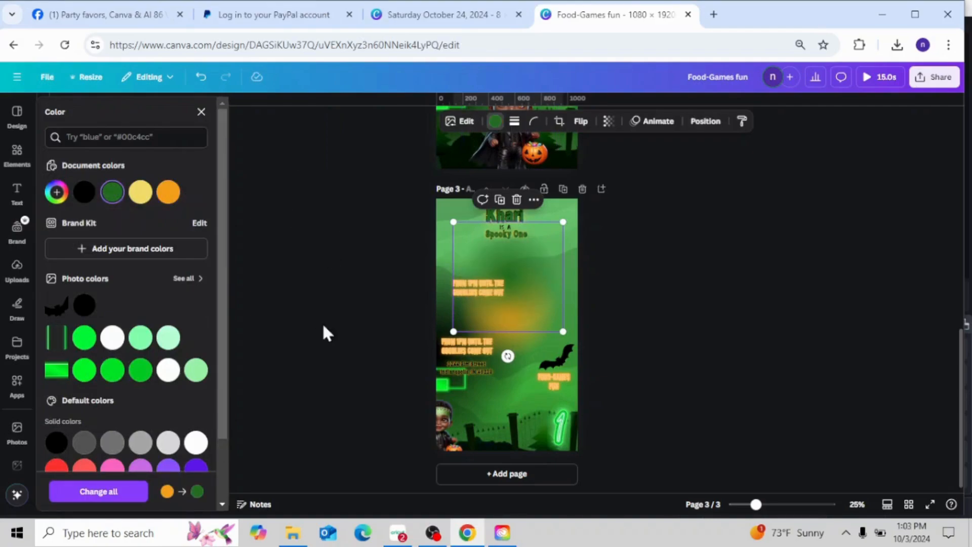
Enlarge the moved glowing time text to size 104 and center it across page 3 below the name title.
{"action": "left_click", "coordinate": [465, 284]}
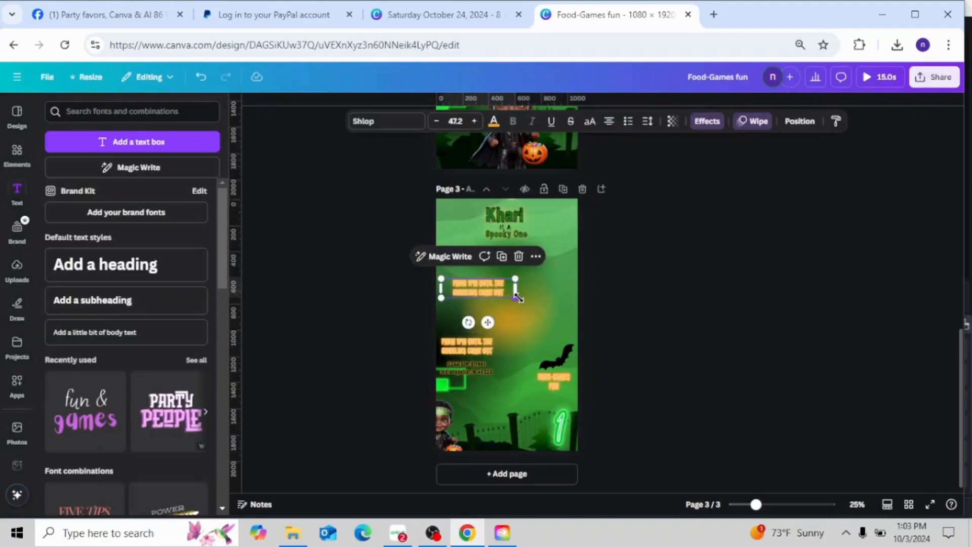
{"action": "left_click_drag", "start_coordinate": [517, 300], "coordinate": [595, 378]}
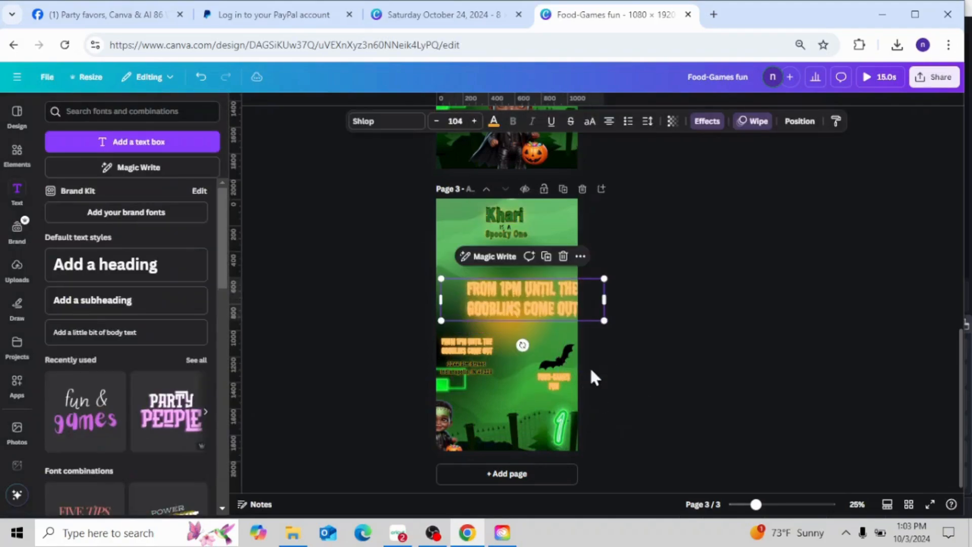
{"action": "left_click_drag", "start_coordinate": [597, 297], "coordinate": [579, 263]}
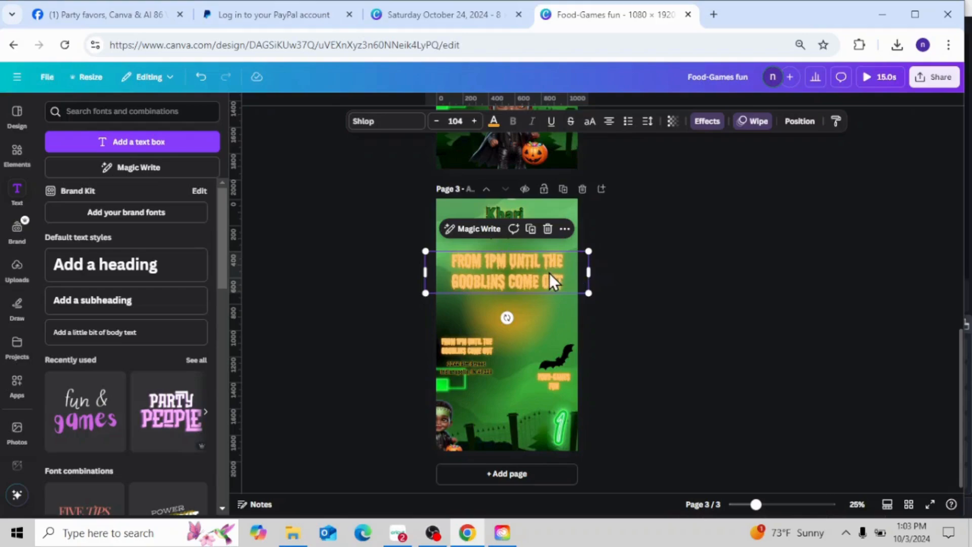
{"action": "left_click_drag", "start_coordinate": [548, 277], "coordinate": [550, 285]}
Move the top copy of the address text above the large time text and replace its wording with "time".
{"action": "left_click", "coordinate": [476, 369]}
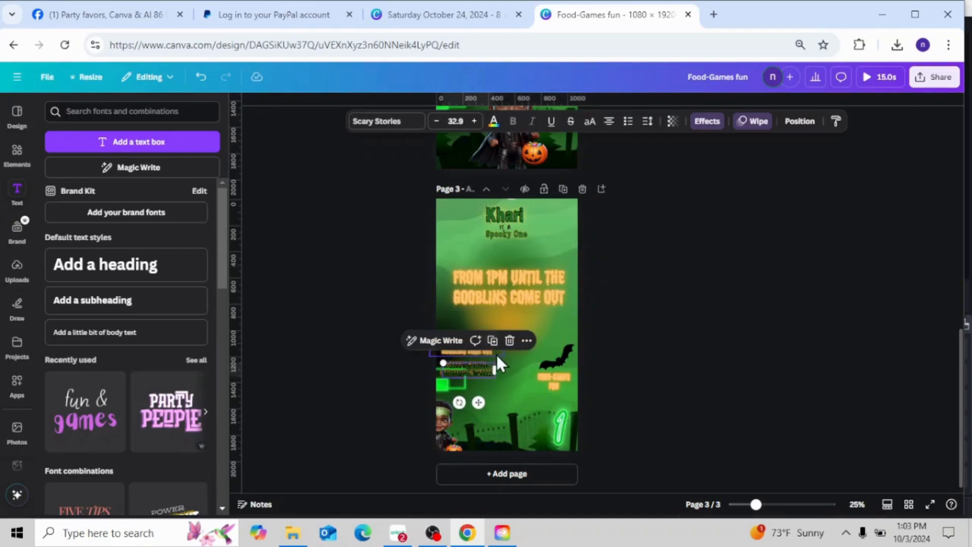
{"action": "left_click_drag", "start_coordinate": [487, 370], "coordinate": [528, 254]}
{"action": "double_click", "coordinate": [528, 255]}
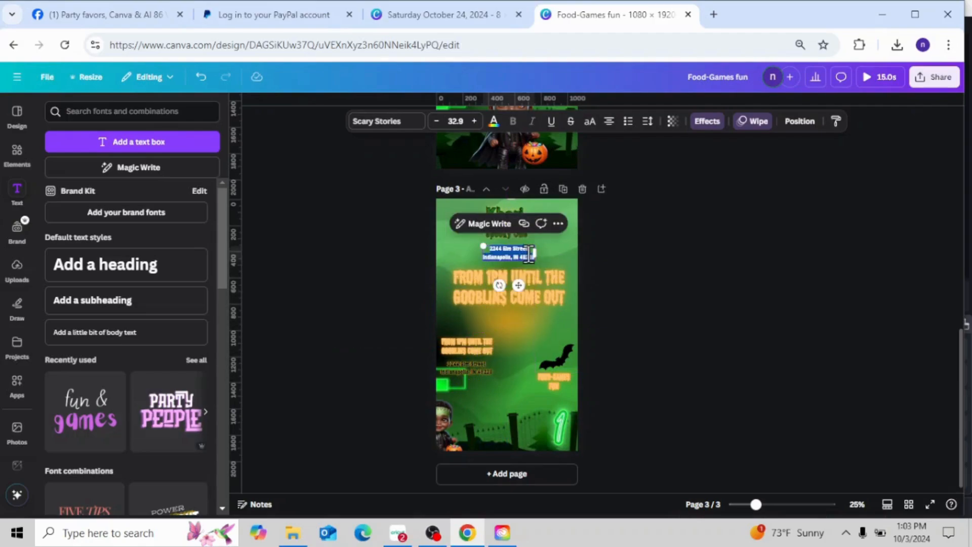
{"action": "key", "text": "BackSpace"}
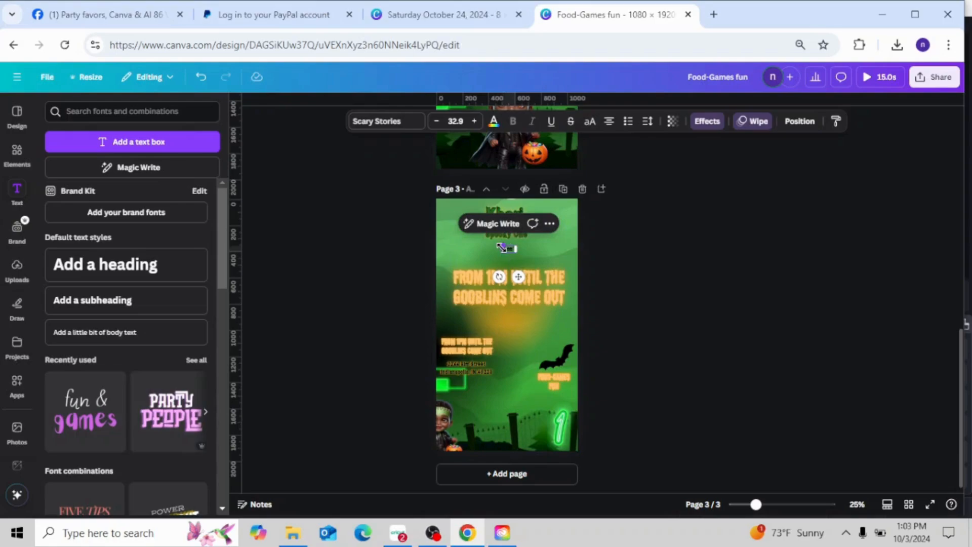
Enlarge the new heading to size 195 and change its wording to "TIME:".
{"action": "left_click_drag", "start_coordinate": [502, 246], "coordinate": [438, 211]}
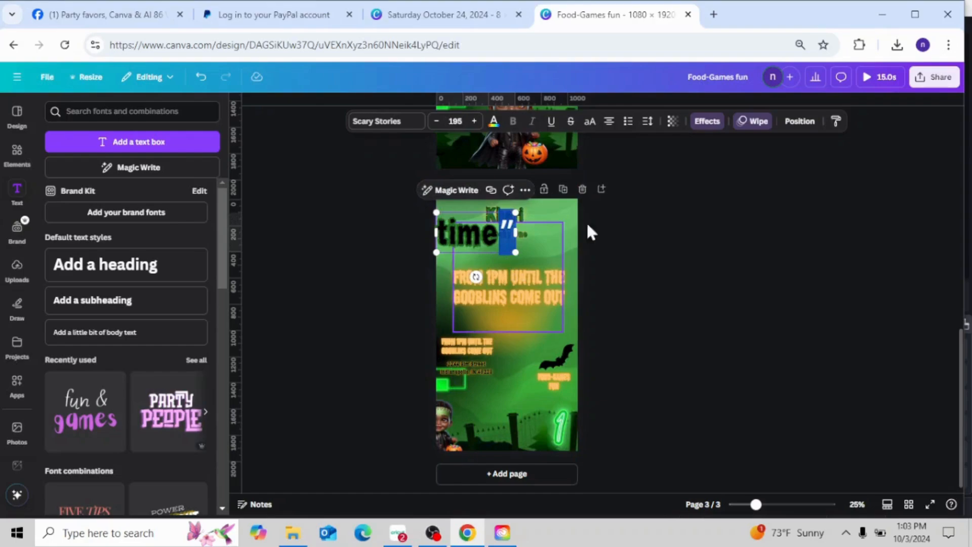
{"action": "left_click", "coordinate": [641, 237]}
{"action": "left_click_drag", "start_coordinate": [471, 234], "coordinate": [485, 244]}
{"action": "double_click", "coordinate": [527, 235]}
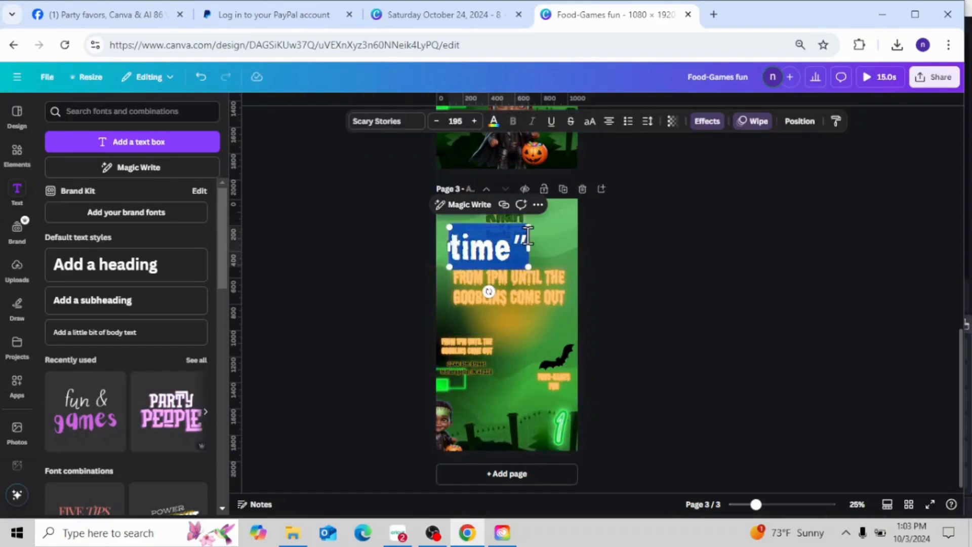
{"action": "type", "text": "TIME"}
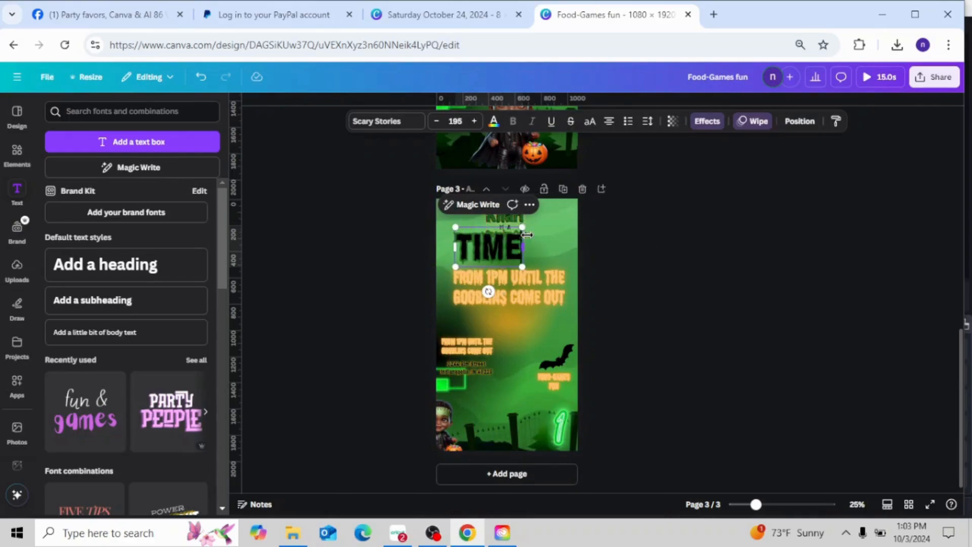
{"action": "type", "text": "!"}
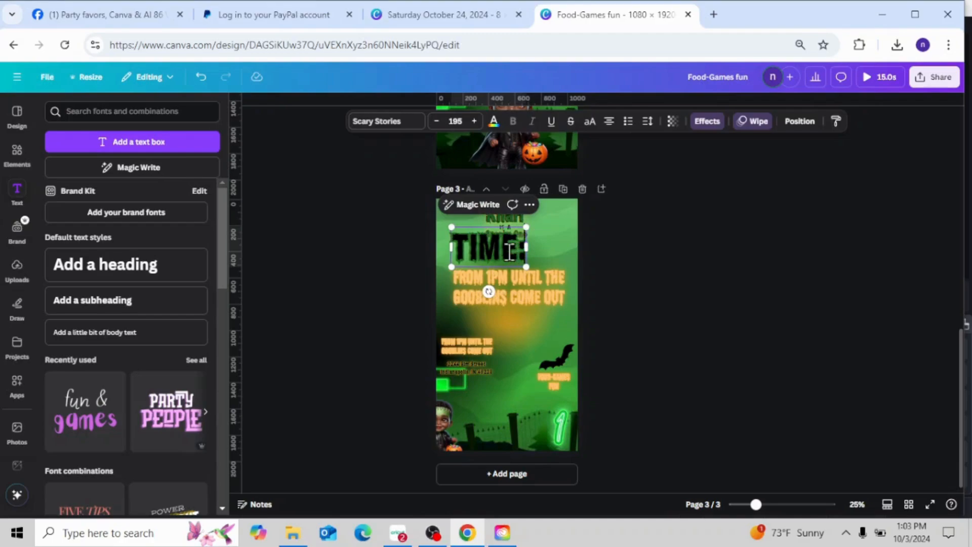
{"action": "left_click", "coordinate": [565, 239]}
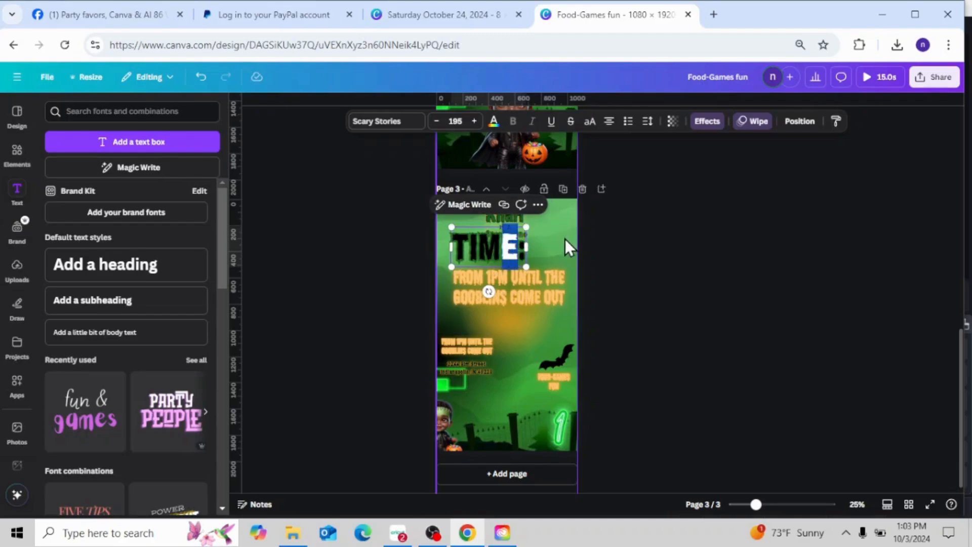
{"action": "double_click", "coordinate": [565, 239]}
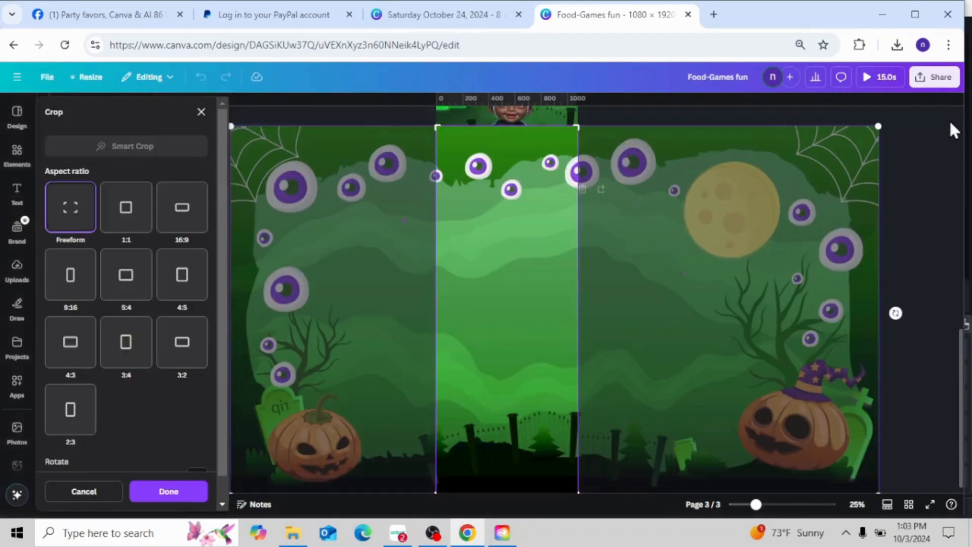
{"action": "left_click", "coordinate": [935, 142]}
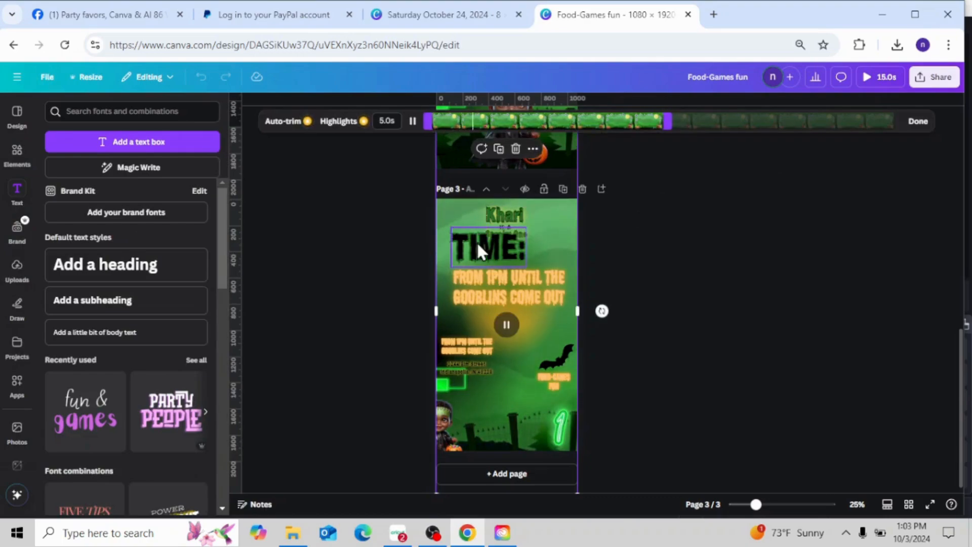
Shrink the "TIME:" heading to size 119 and center it between the name title and the large glowing time text.
{"action": "left_click", "coordinate": [507, 232]}
{"action": "left_click_drag", "start_coordinate": [520, 229], "coordinate": [497, 243]}
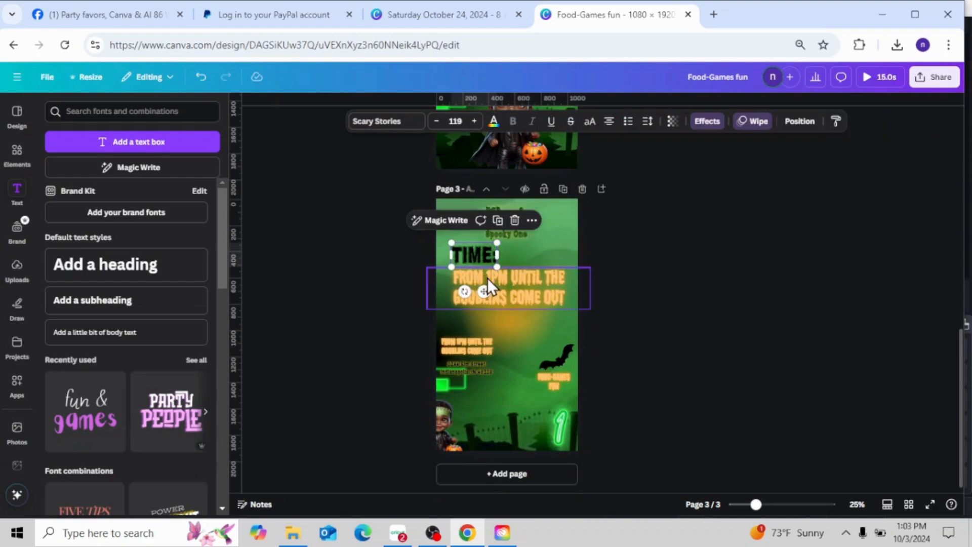
{"action": "left_click_drag", "start_coordinate": [484, 291], "coordinate": [519, 294]}
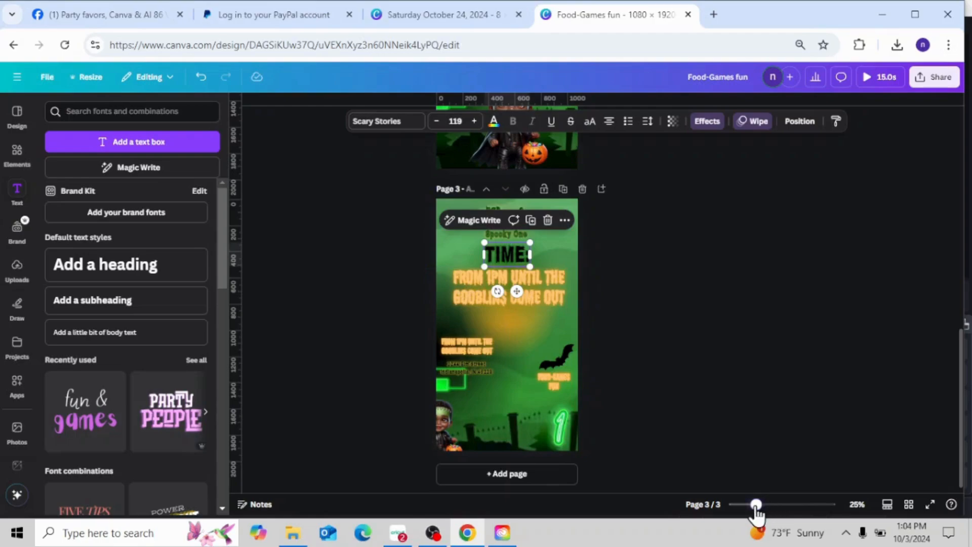
Duplicate the "TIME:" heading on page 3 and delete the duplicate.
{"action": "left_click_drag", "start_coordinate": [757, 508], "coordinate": [773, 508]}
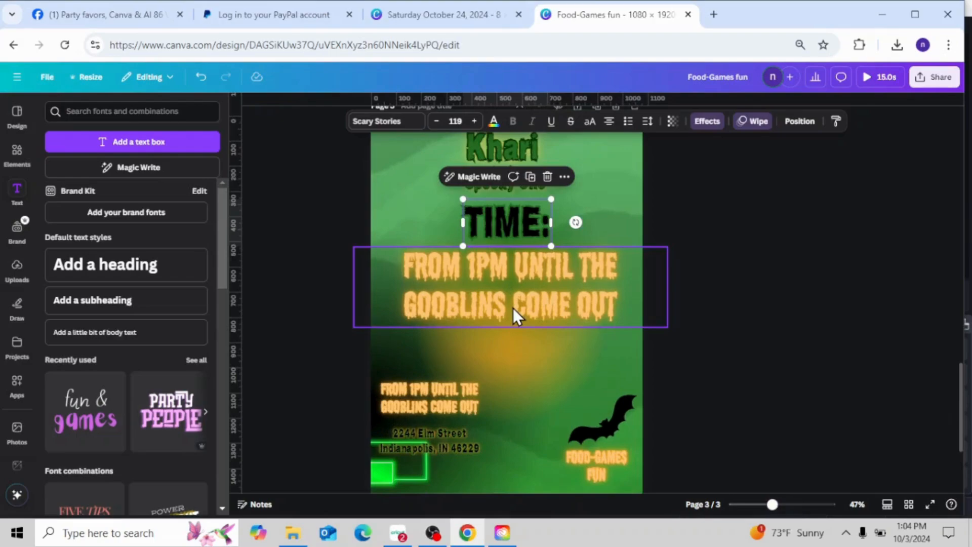
{"action": "left_click", "coordinate": [533, 177]}
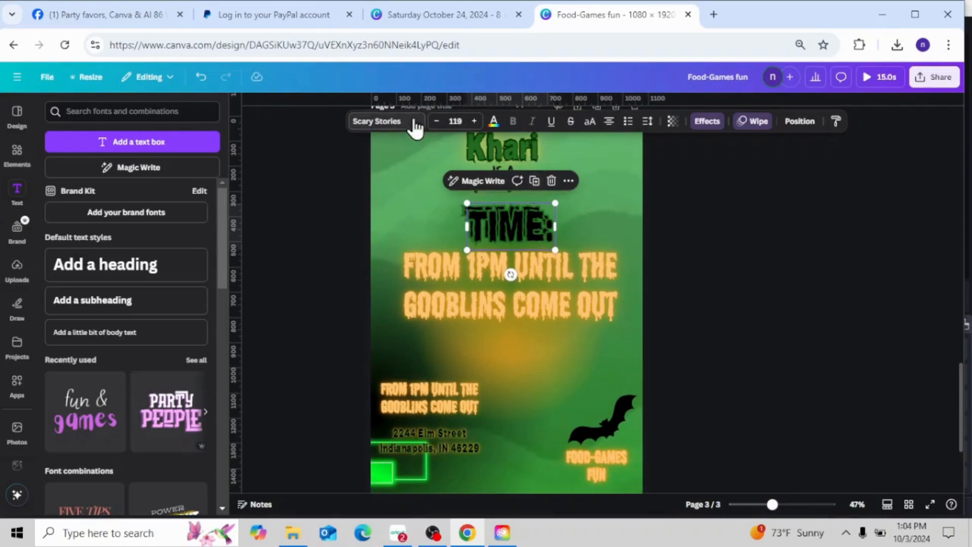
{"action": "left_click", "coordinate": [551, 180]}
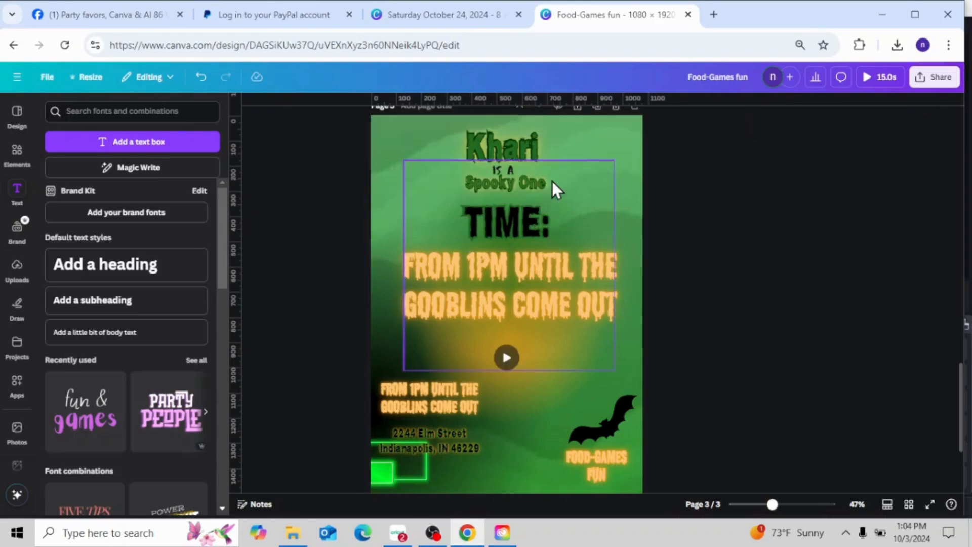
Stack a duplicate of the large glowing time text over the original and delete the small time text below it.
{"action": "left_click", "coordinate": [536, 288]}
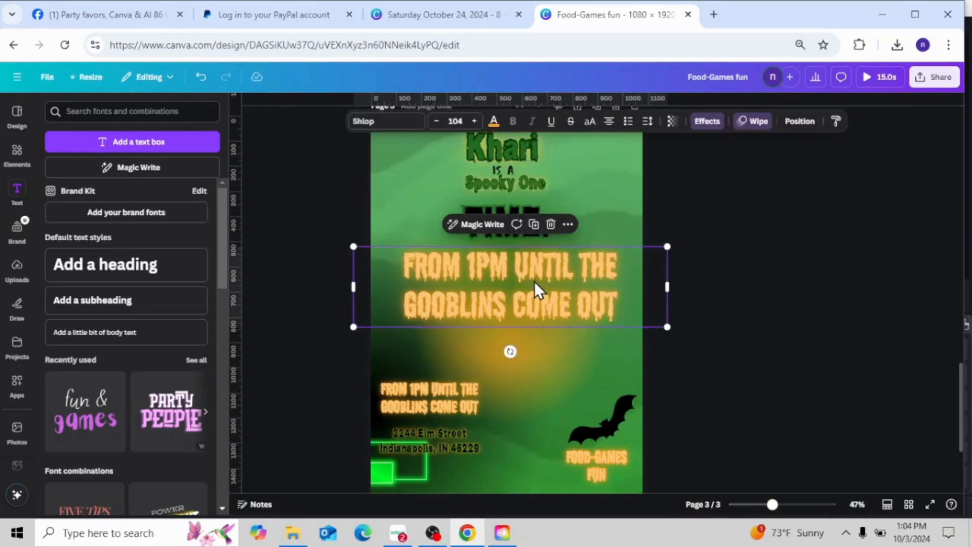
{"action": "left_click", "coordinate": [533, 224]}
{"action": "left_click_drag", "start_coordinate": [561, 293], "coordinate": [559, 296]}
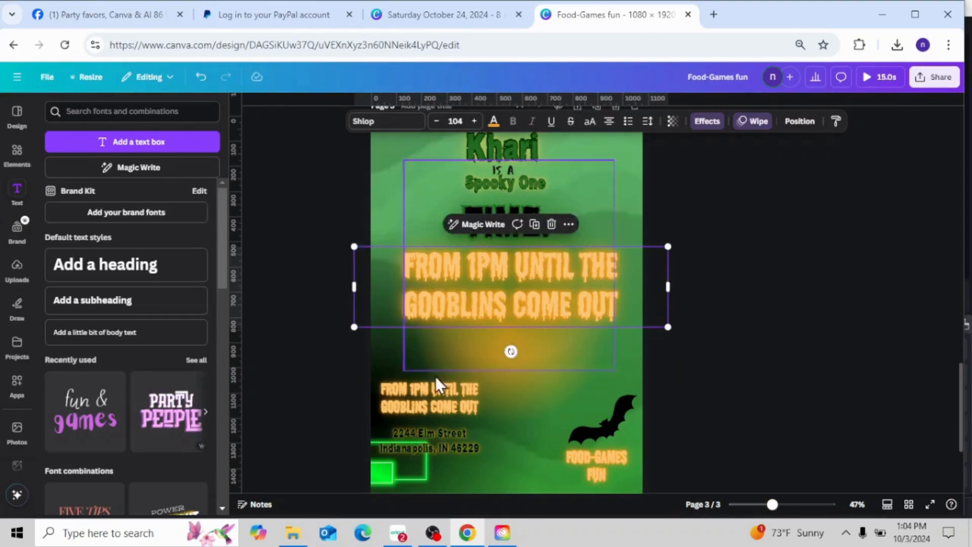
{"action": "left_click", "coordinate": [426, 404]}
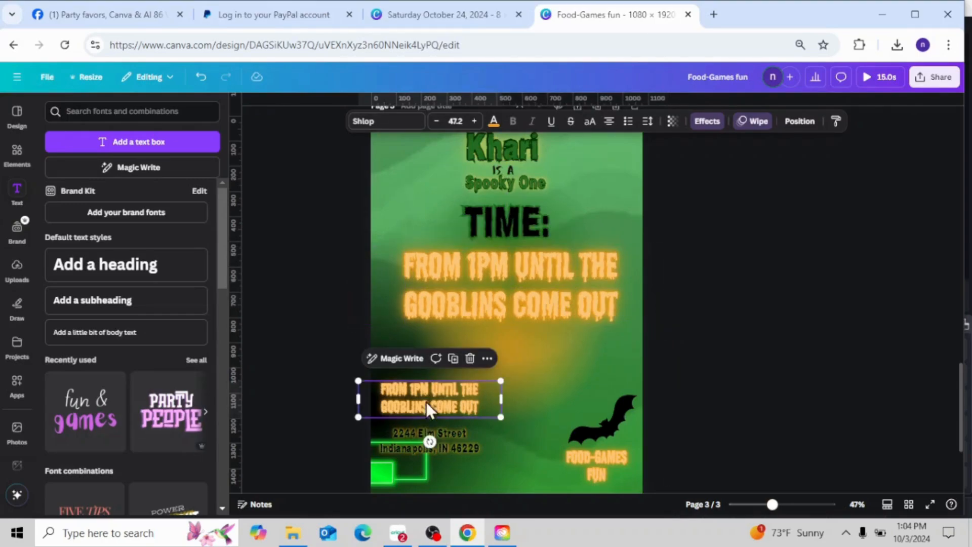
{"action": "left_click", "coordinate": [470, 359]}
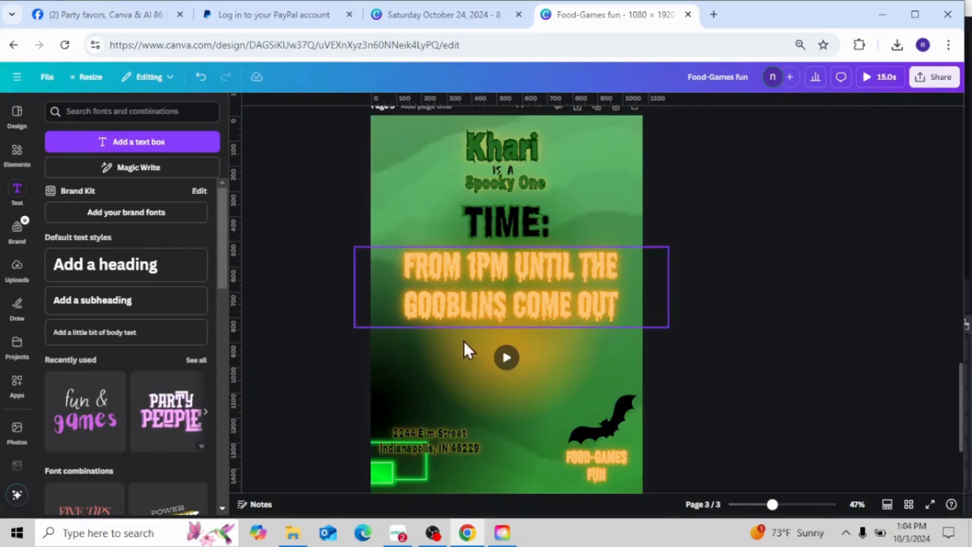
Duplicate the "TIME:" heading, place the copy below the large time text, and change its wording to "PLACE:".
{"action": "left_click", "coordinate": [518, 232]}
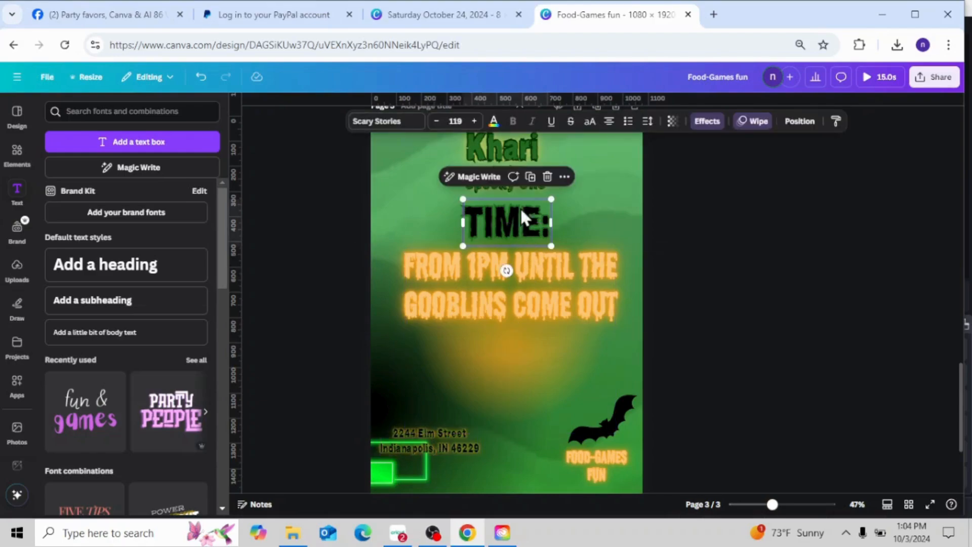
{"action": "left_click", "coordinate": [530, 177]}
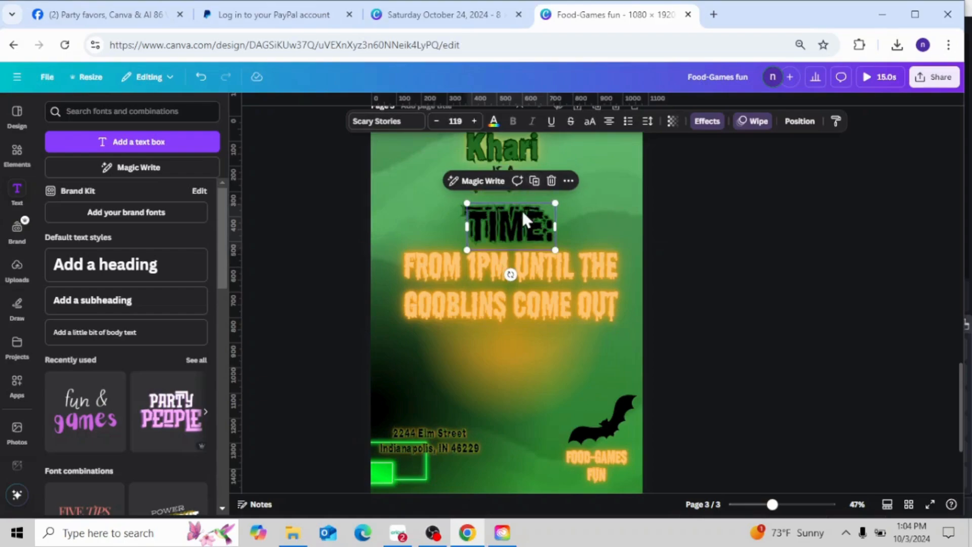
{"action": "left_click_drag", "start_coordinate": [518, 226], "coordinate": [517, 348]}
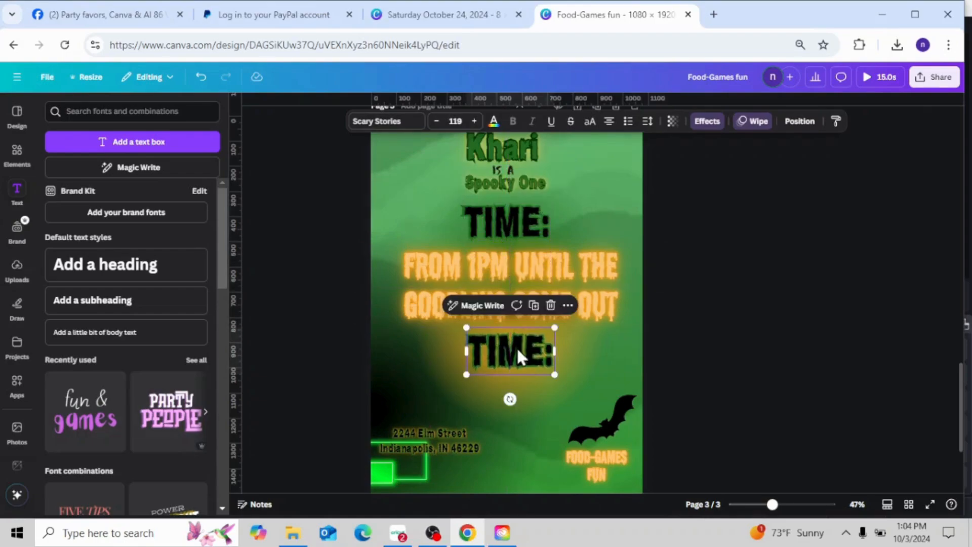
{"action": "double_click", "coordinate": [517, 348]}
{"action": "type", "text": "PLACE"}
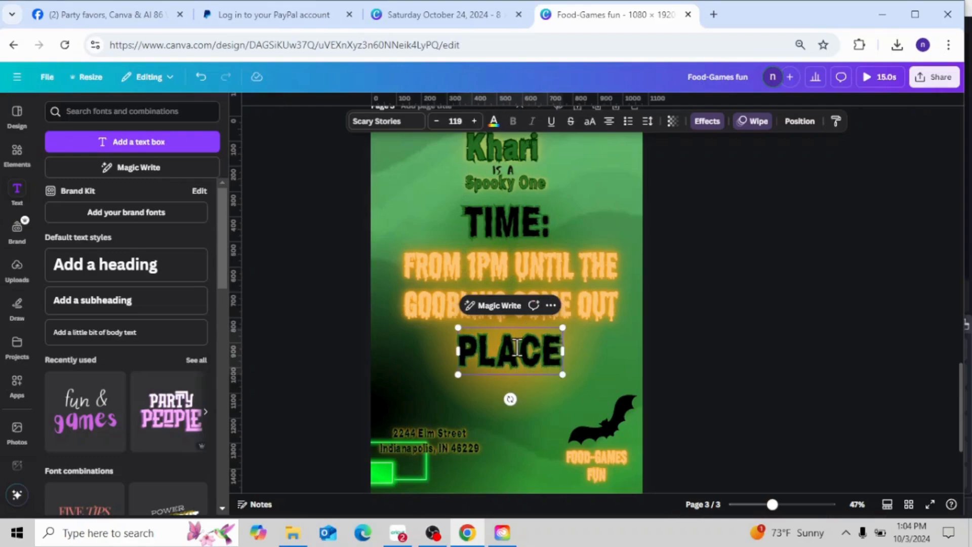
{"action": "type", "text": ":"}
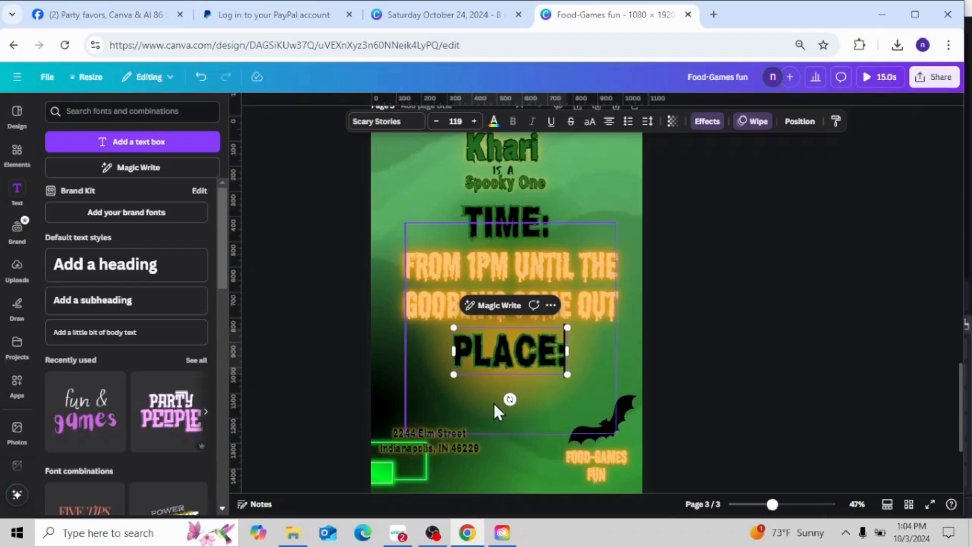
Match the "PLACE:" heading to the "TIME:" heading at size 119 and center it beneath the large time text.
{"action": "double_click", "coordinate": [553, 345]}
{"action": "left_click", "coordinate": [594, 351]}
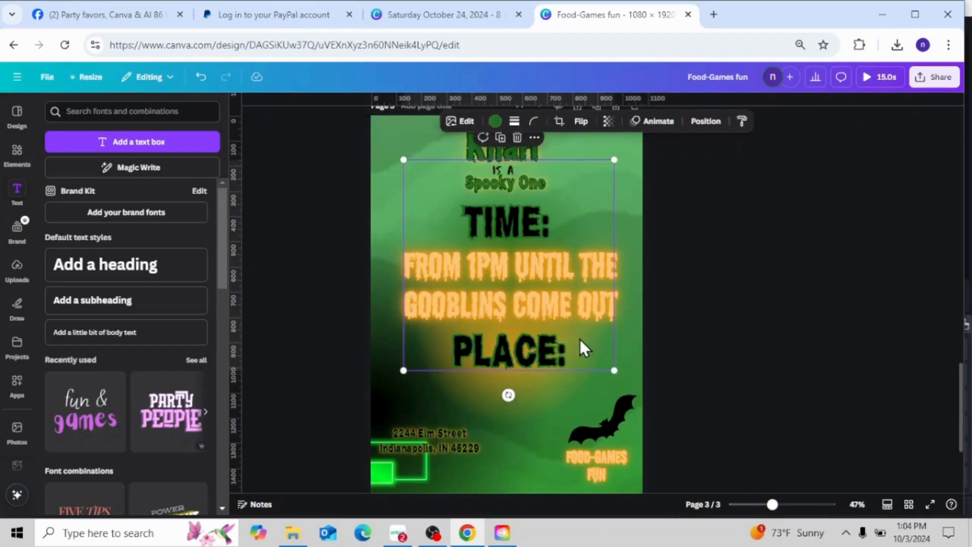
{"action": "left_click", "coordinate": [562, 341]}
{"action": "left_click_drag", "start_coordinate": [567, 327], "coordinate": [522, 349]}
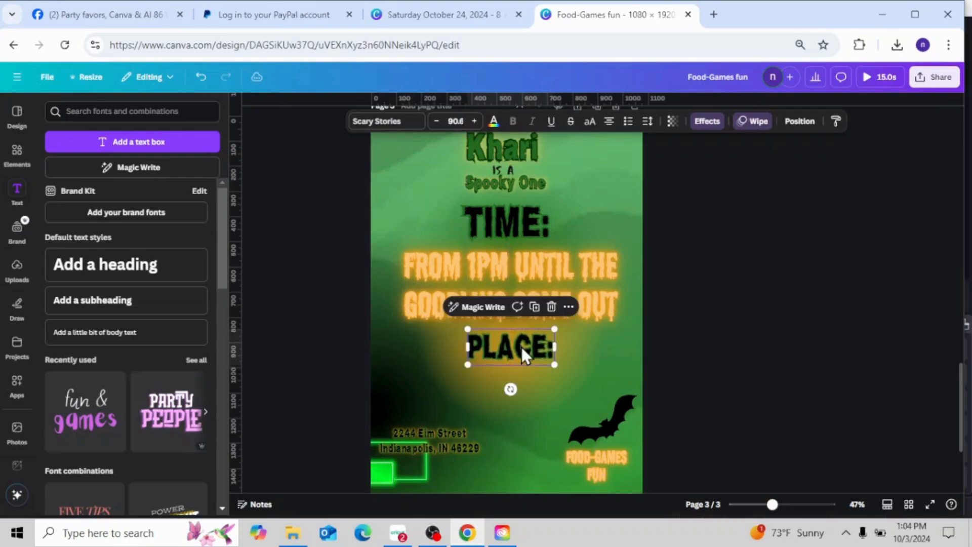
{"action": "left_click", "coordinate": [517, 218]}
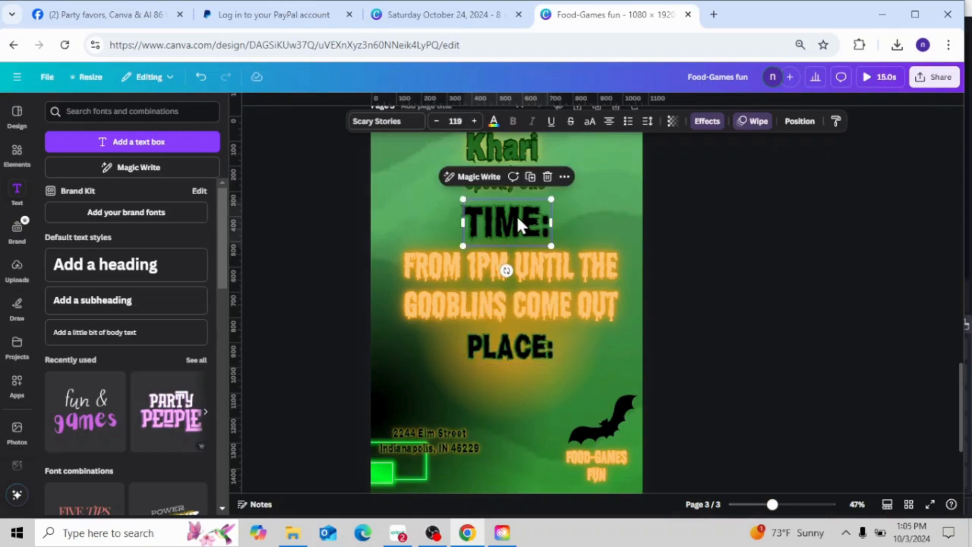
{"action": "left_click", "coordinate": [521, 348]}
{"action": "left_click_drag", "start_coordinate": [555, 326], "coordinate": [581, 312]}
{"action": "left_click_drag", "start_coordinate": [562, 344], "coordinate": [545, 347]}
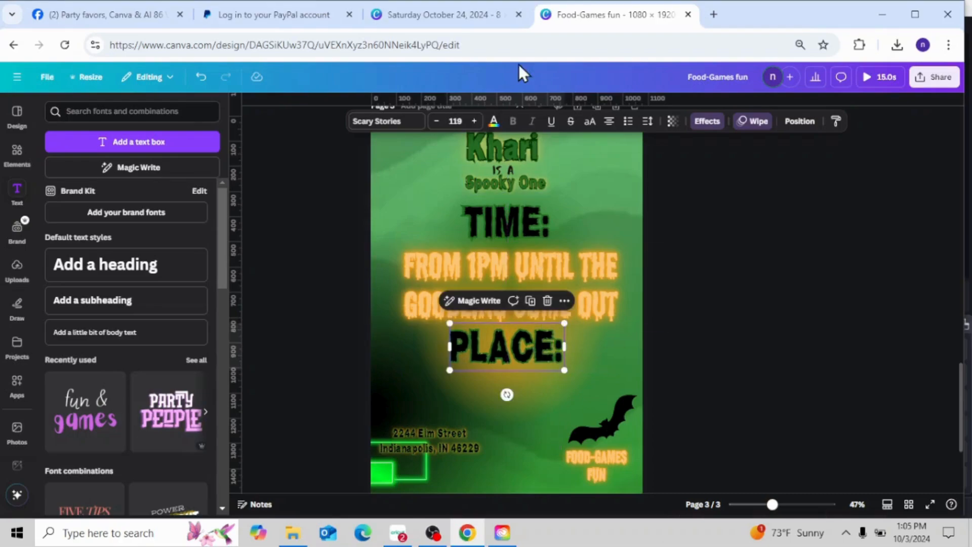
Color the "PLACE:" heading dark green and give it the Neon effect at intensity 50.
{"action": "left_click", "coordinate": [494, 121]}
{"action": "left_click", "coordinate": [108, 193]}
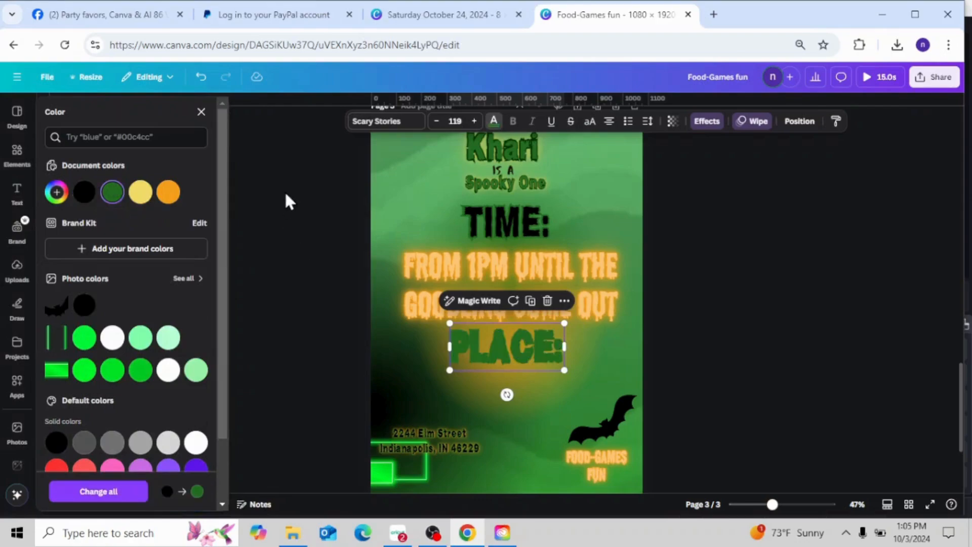
{"action": "left_click", "coordinate": [708, 124]}
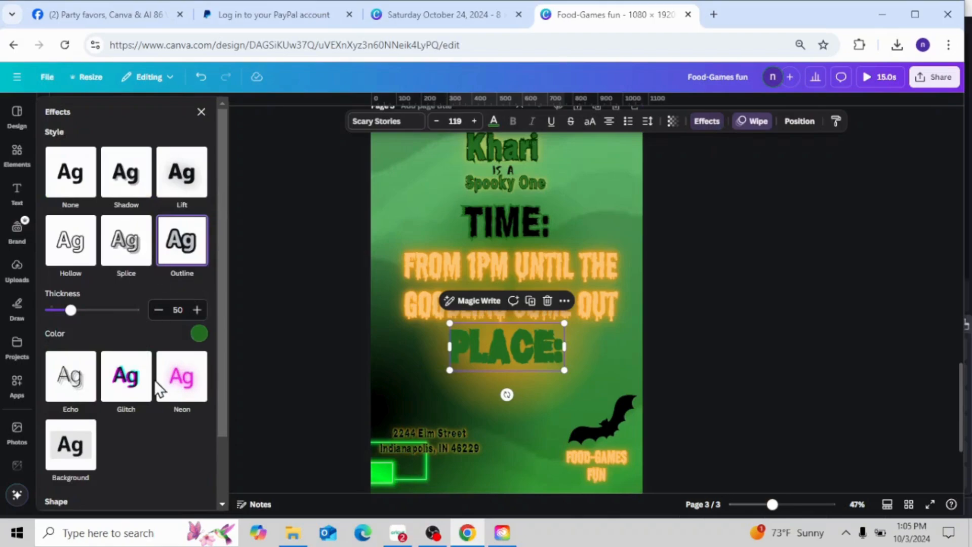
{"action": "left_click", "coordinate": [175, 378]}
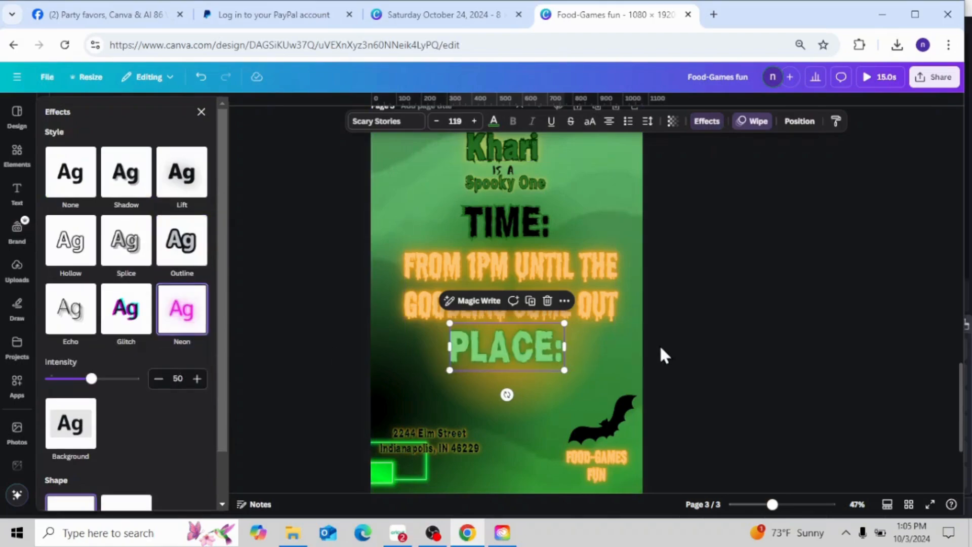
{"action": "left_click", "coordinate": [683, 338]}
Separate the two stacked address texts and enlarge the black one to size 80.7 beneath the "PLACE:" heading.
{"action": "left_click_drag", "start_coordinate": [443, 438], "coordinate": [514, 393]}
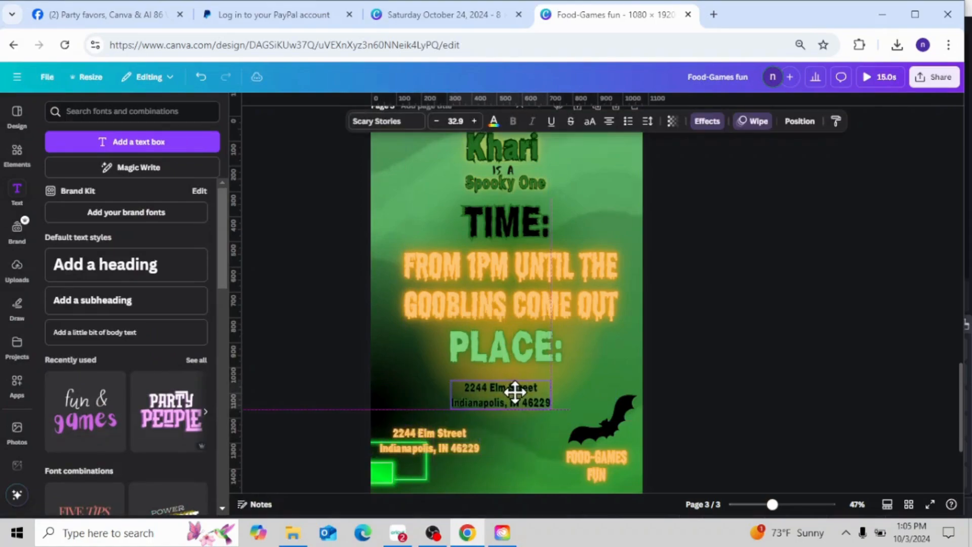
{"action": "left_click_drag", "start_coordinate": [445, 448], "coordinate": [439, 488]}
{"action": "left_click", "coordinate": [501, 390]}
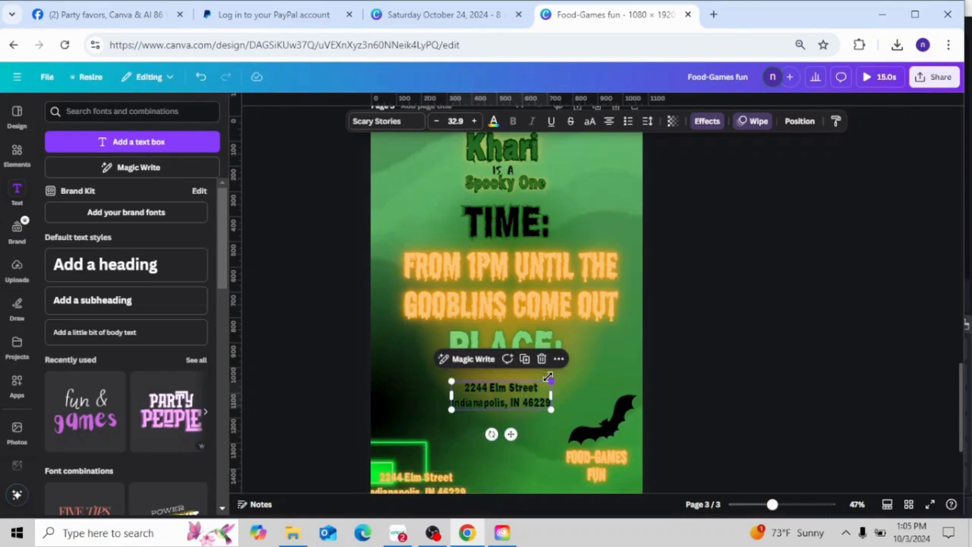
{"action": "left_click_drag", "start_coordinate": [550, 378], "coordinate": [695, 340]}
{"action": "left_click_drag", "start_coordinate": [629, 374], "coordinate": [571, 418]}
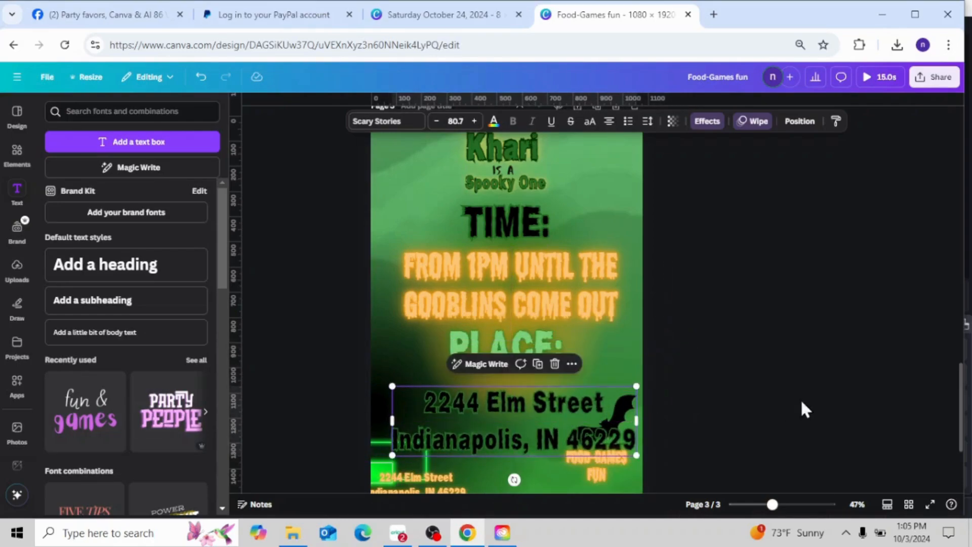
Lower the two green neon boxes at the page's left edge so they sit below the large address text.
{"action": "left_click_drag", "start_coordinate": [768, 512], "coordinate": [753, 514]}
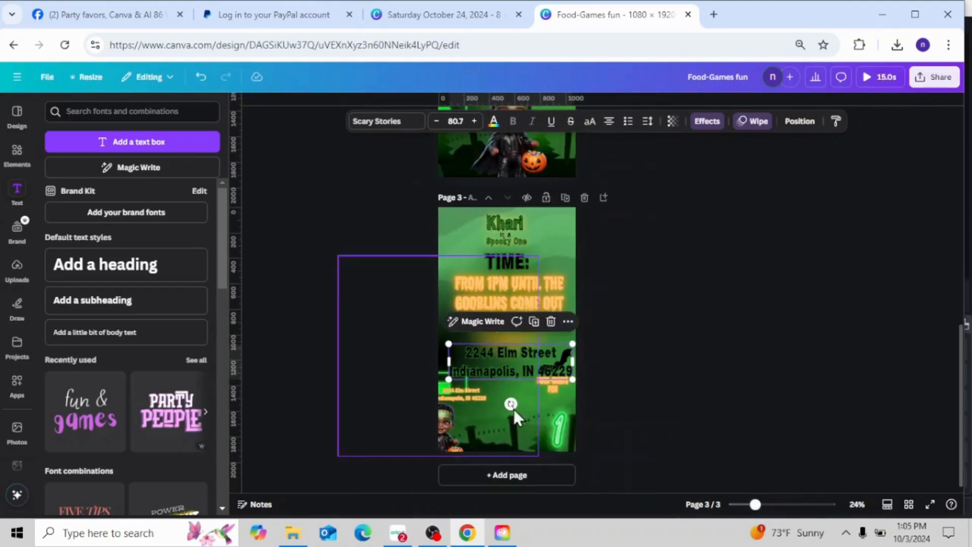
{"action": "left_click", "coordinate": [439, 382]}
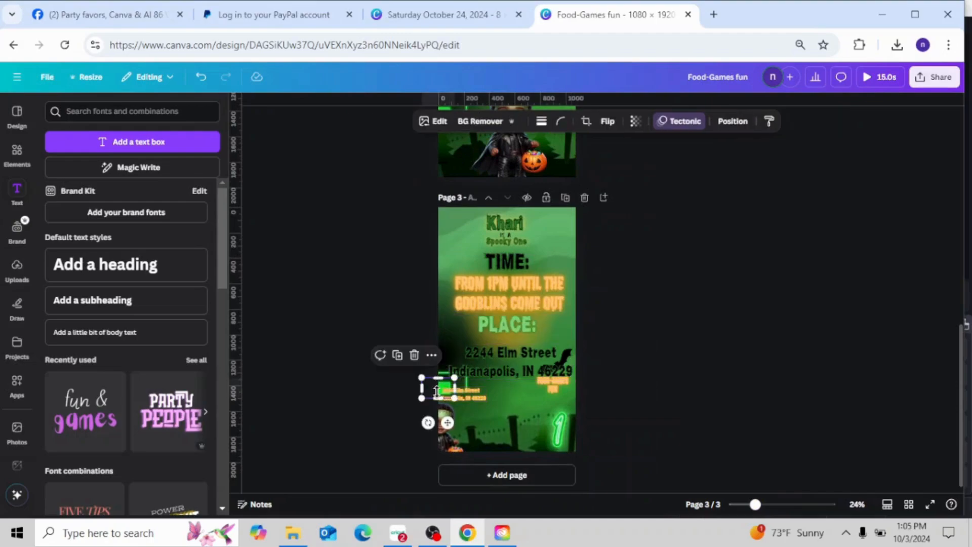
{"action": "left_click_drag", "start_coordinate": [437, 395], "coordinate": [442, 395]}
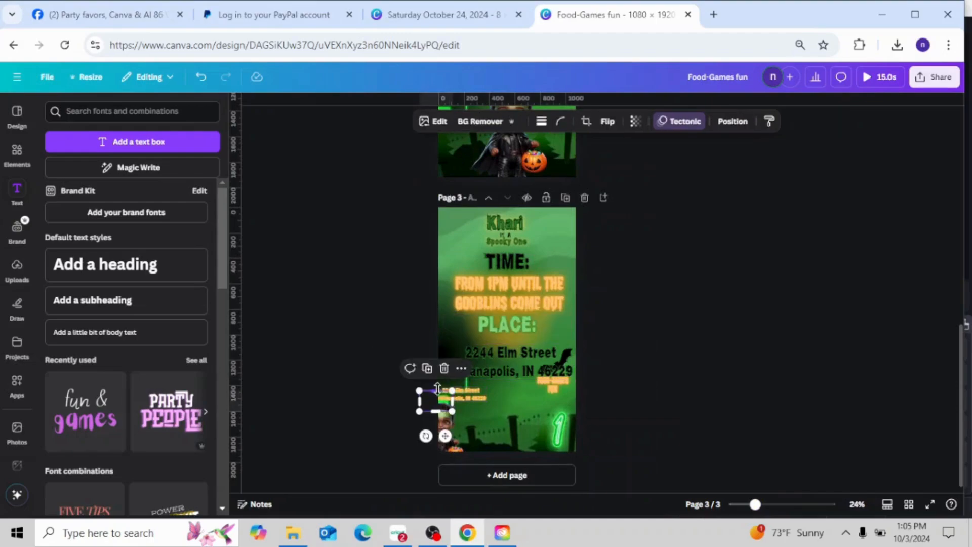
{"action": "left_click_drag", "start_coordinate": [439, 381], "coordinate": [433, 391]}
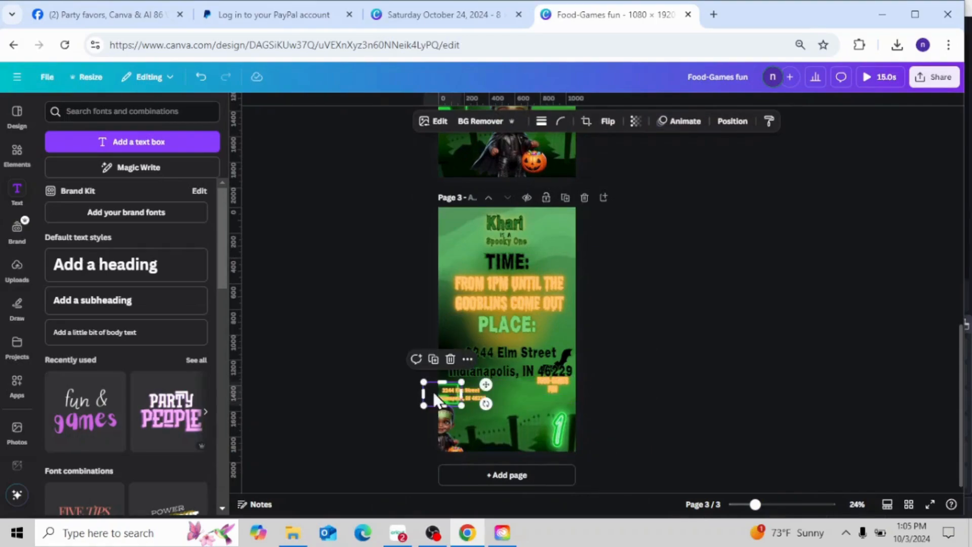
Center the large address closely under a slightly lowered "PLACE:" heading, and delete the small glowing address copy.
{"action": "left_click_drag", "start_coordinate": [515, 355], "coordinate": [513, 354]}
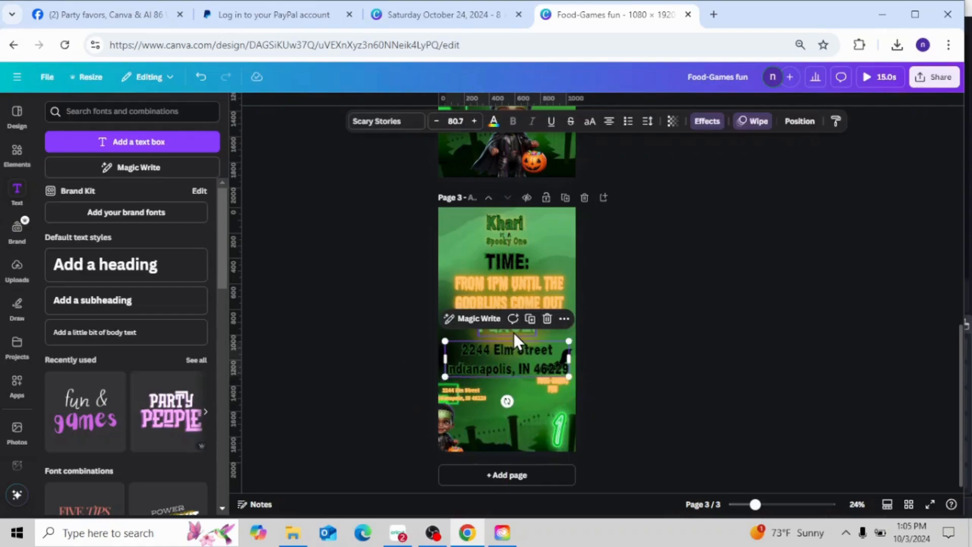
{"action": "left_click", "coordinate": [514, 334]}
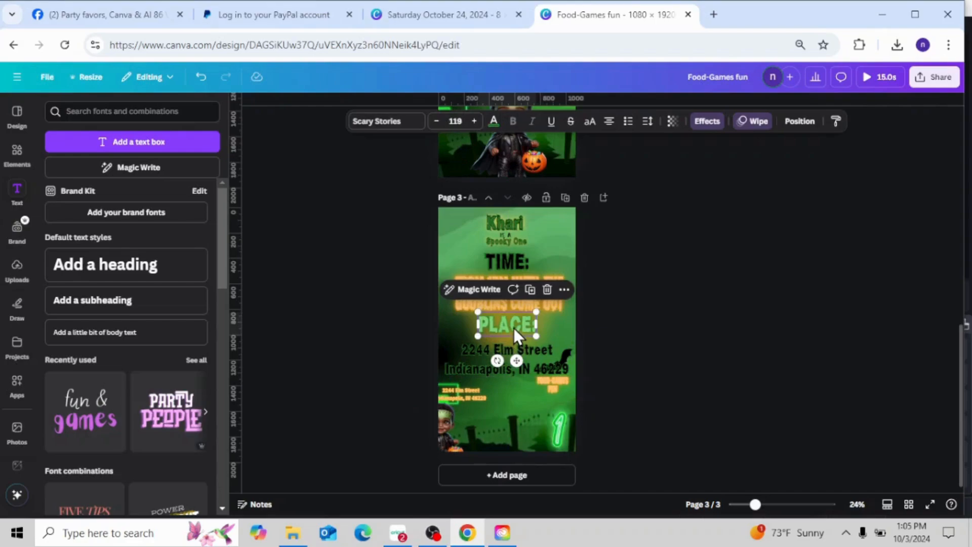
{"action": "left_click_drag", "start_coordinate": [514, 328], "coordinate": [514, 332]}
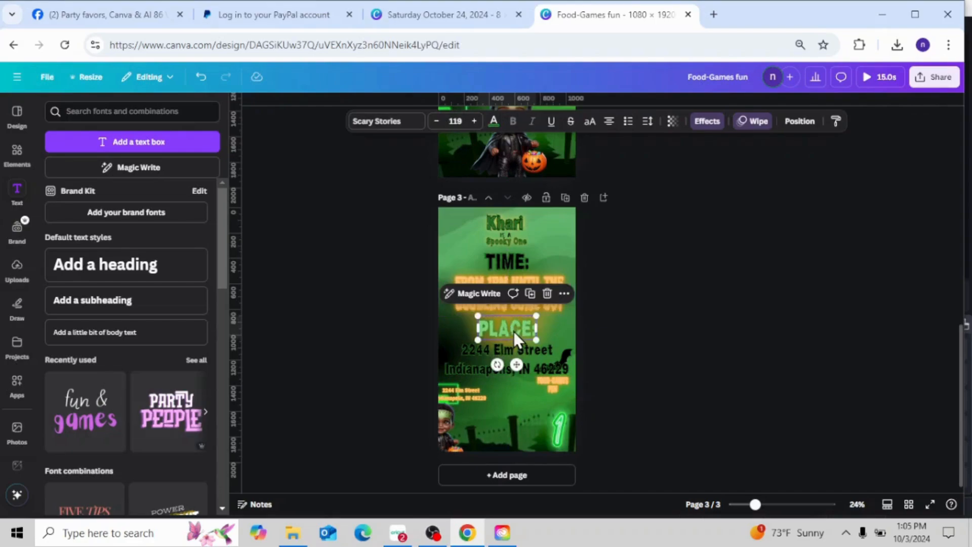
{"action": "left_click", "coordinate": [471, 394]}
{"action": "left_click", "coordinate": [497, 363]}
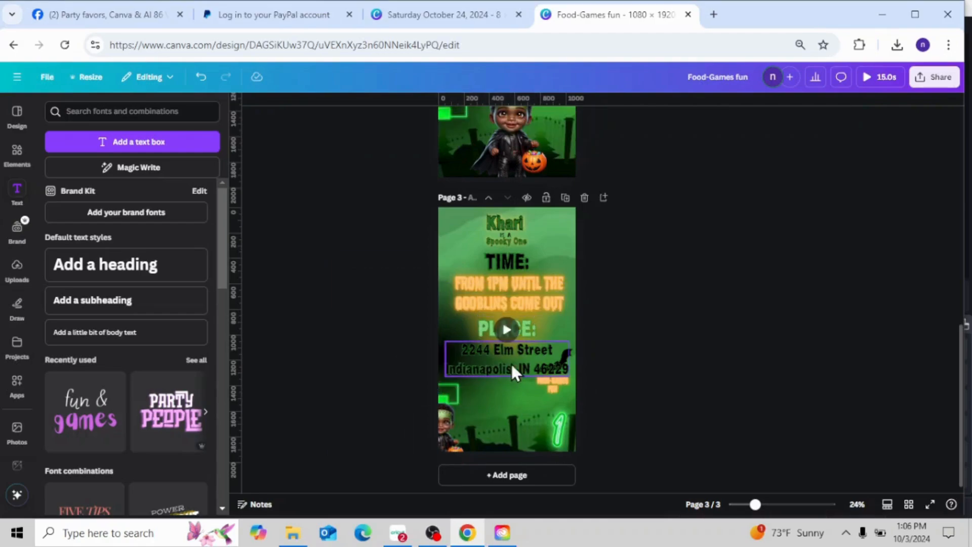
Move one copy of the "FOOD-GAMES FUN" text to the page's center below the address and delete the other copy.
{"action": "left_click_drag", "start_coordinate": [559, 385], "coordinate": [513, 407]}
{"action": "left_click", "coordinate": [555, 391]}
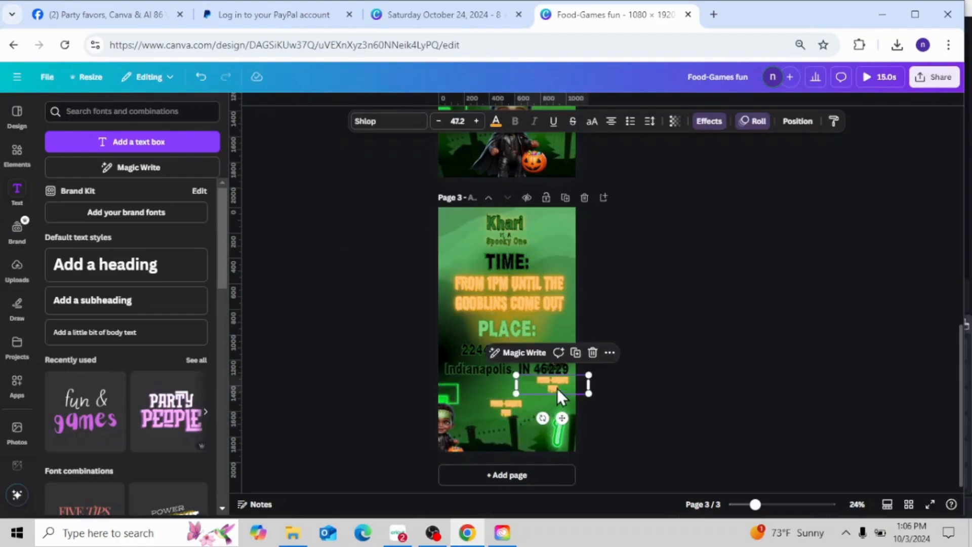
{"action": "left_click", "coordinate": [593, 352]}
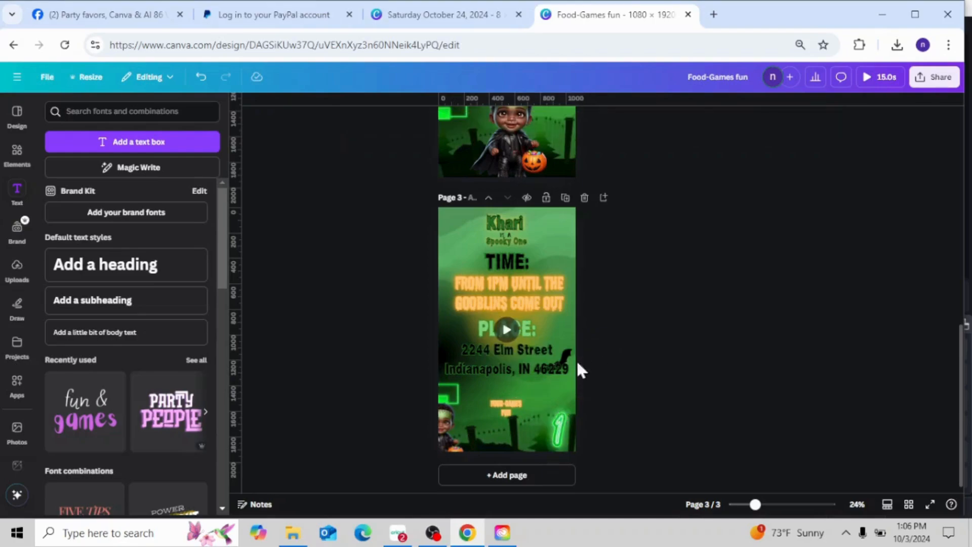
Enlarge the remaining "FOOD-GAMES FUN" text to fill the space between the address and the bottom of page 3.
{"action": "left_click", "coordinate": [503, 402]}
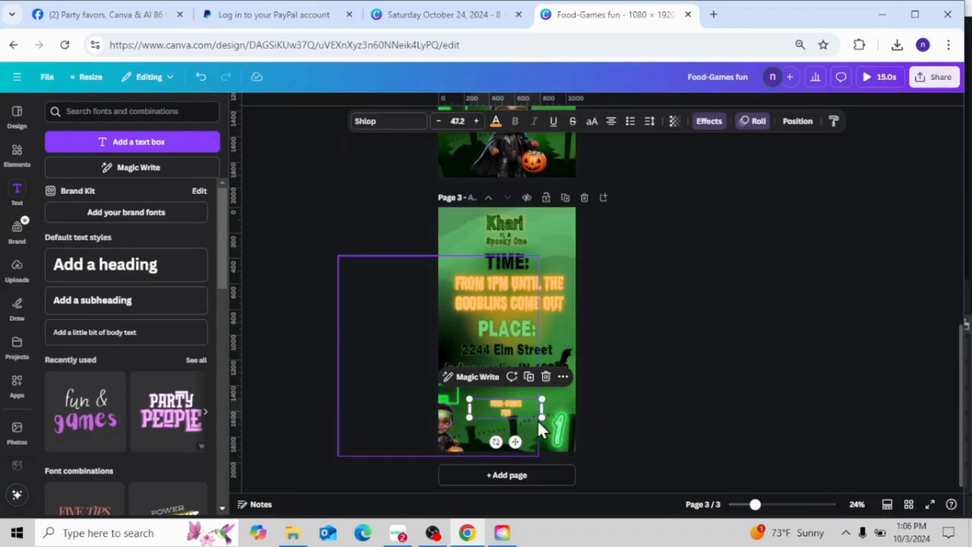
{"action": "left_click_drag", "start_coordinate": [543, 418], "coordinate": [560, 407]}
{"action": "left_click", "coordinate": [532, 362]}
{"action": "left_click", "coordinate": [643, 401]}
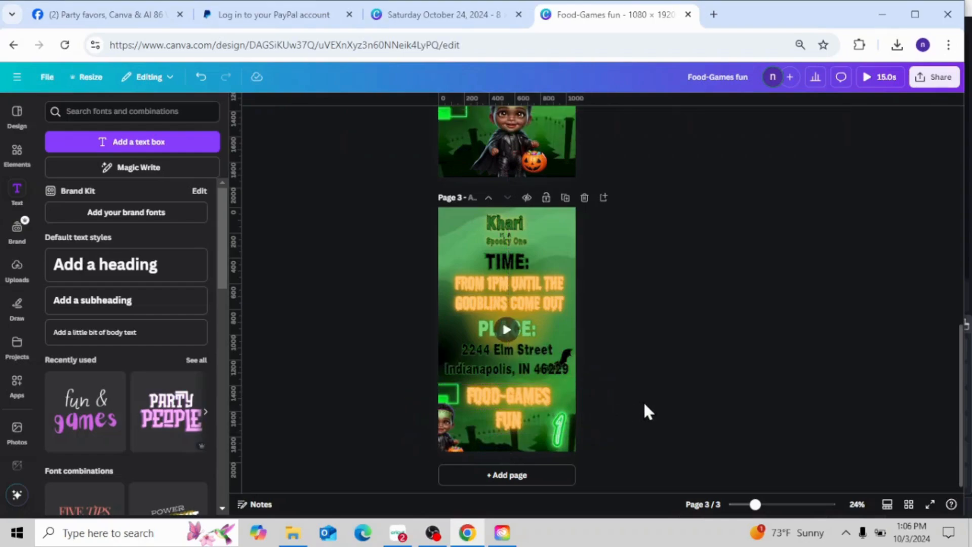
Preview the full 15-second animated invitation and return to editing page 3.
{"action": "left_click", "coordinate": [870, 85]}
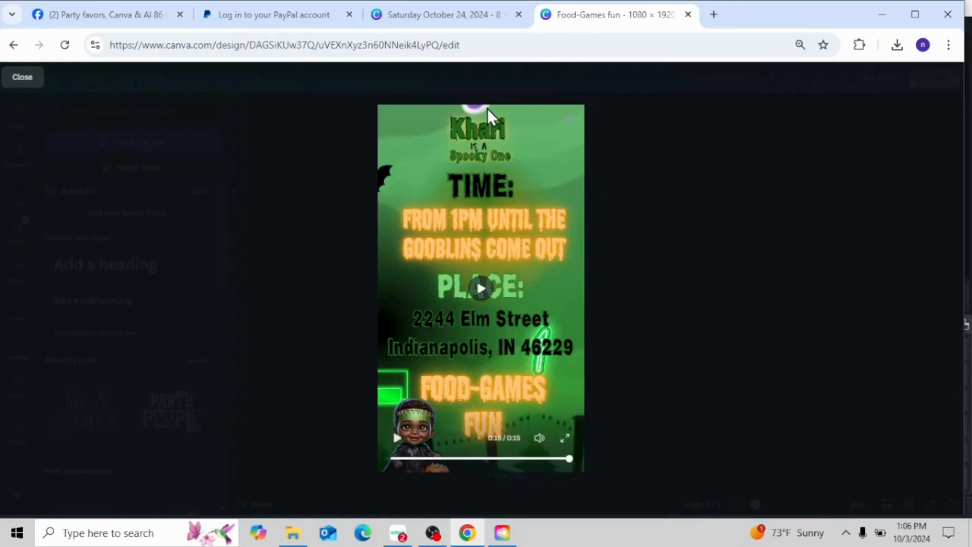
{"action": "left_click", "coordinate": [20, 80]}
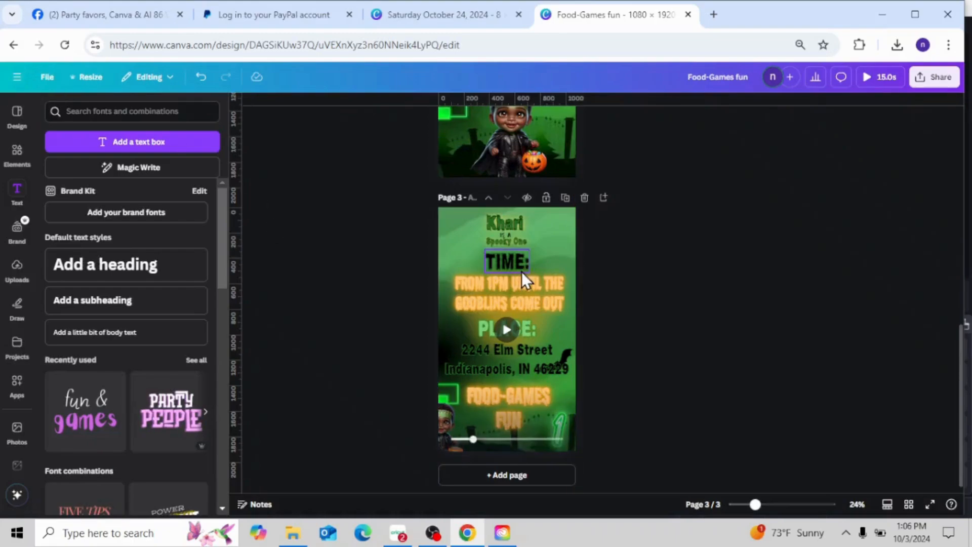
{"action": "left_click", "coordinate": [566, 229]}
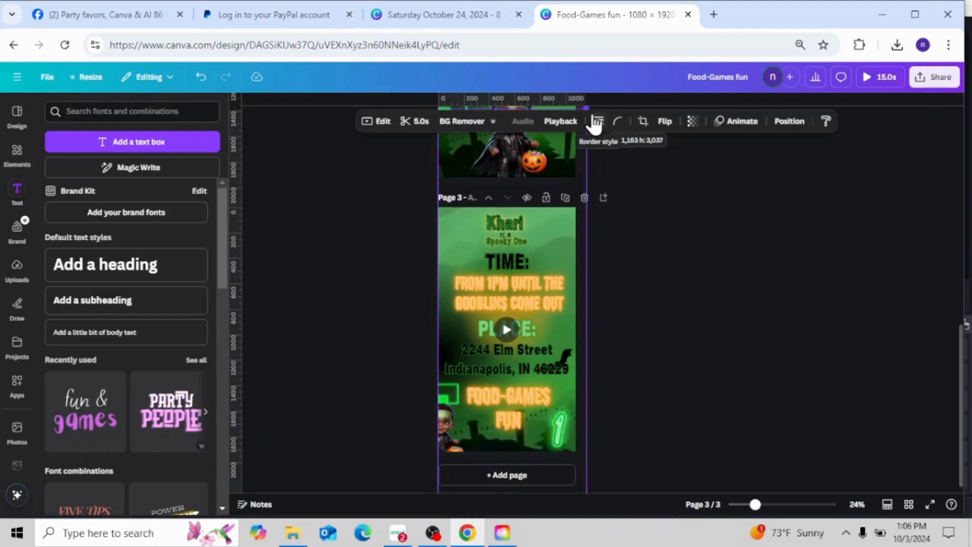
{"action": "left_click", "coordinate": [681, 289]}
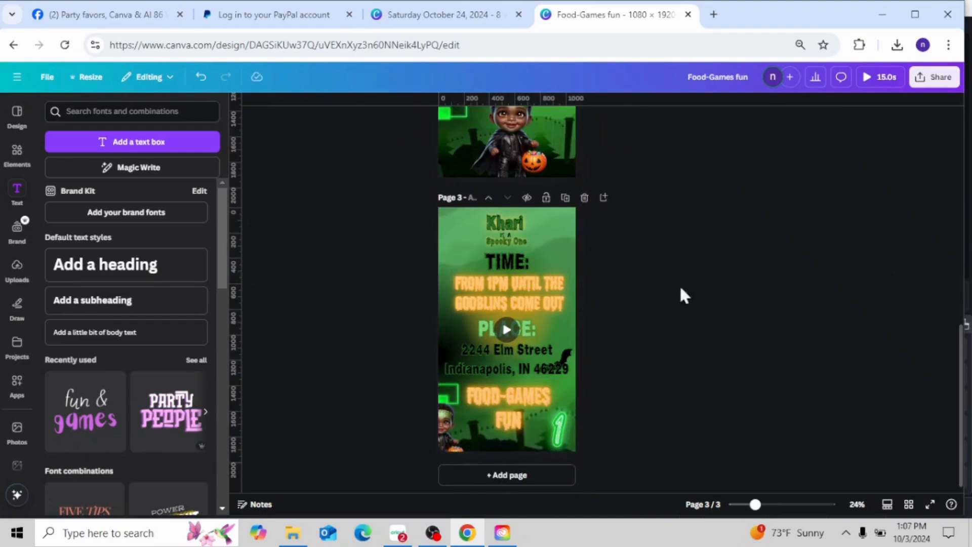
Preview the animated invitation, return to editing, and delete the glowing green "1" graphic from page 3.
{"action": "left_click", "coordinate": [872, 76]}
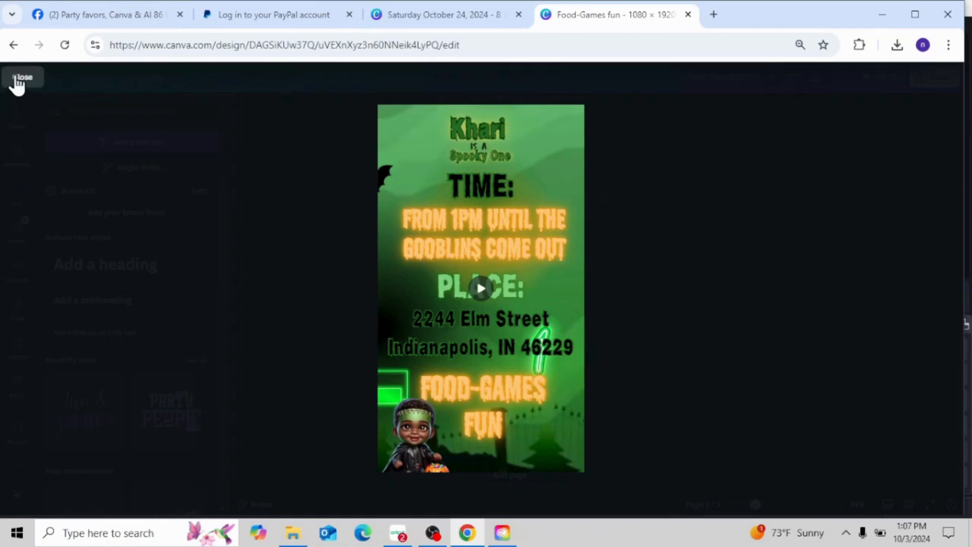
{"action": "left_click", "coordinate": [21, 90]}
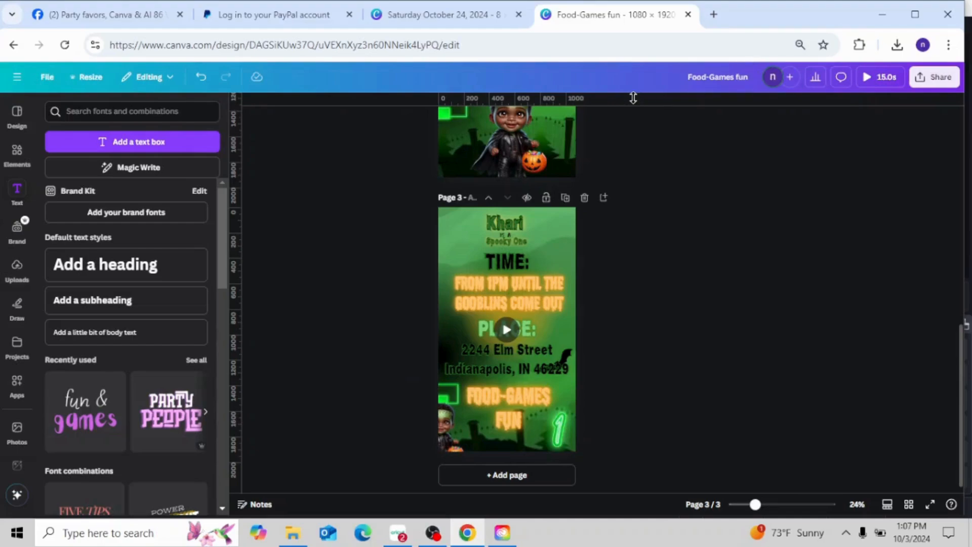
{"action": "left_click", "coordinate": [561, 214]}
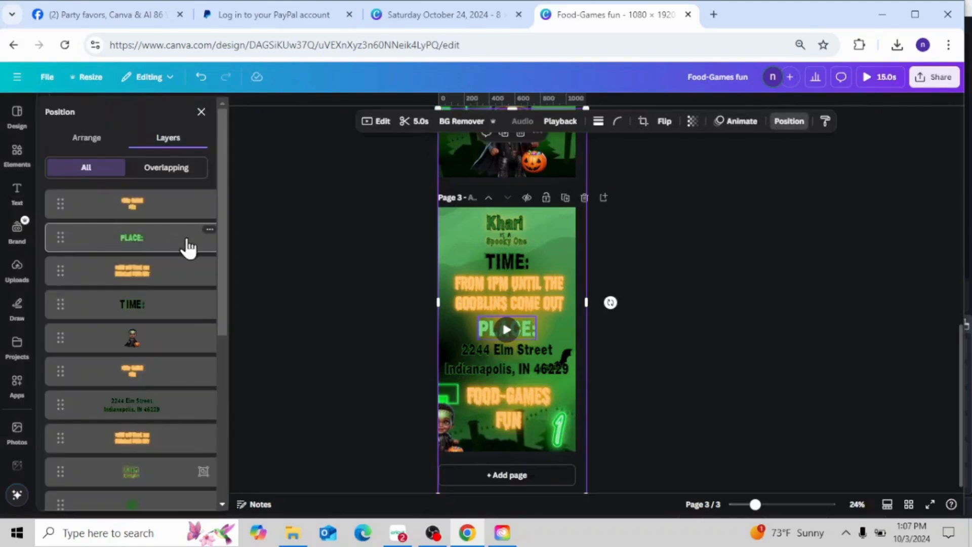
{"action": "left_click_drag", "start_coordinate": [226, 244], "coordinate": [234, 441]}
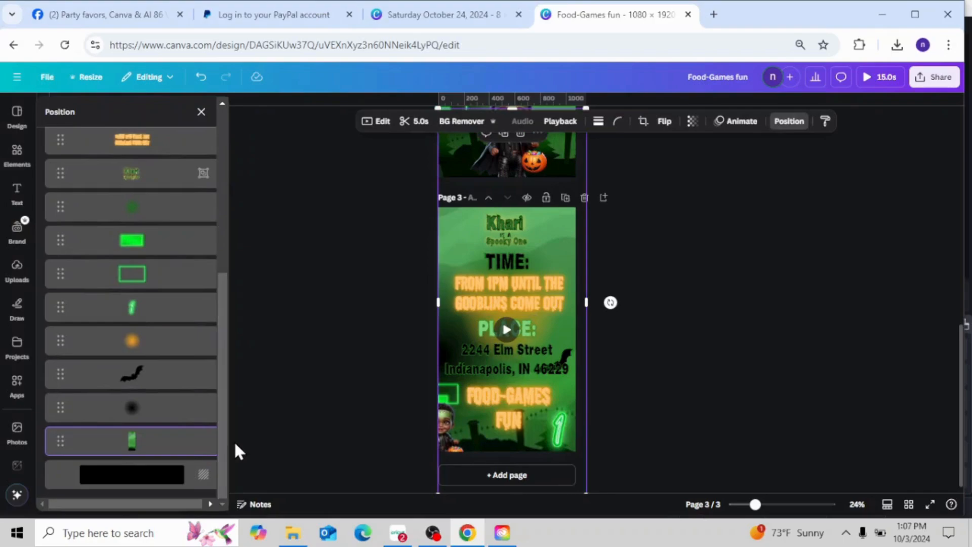
{"action": "left_click", "coordinate": [188, 315]}
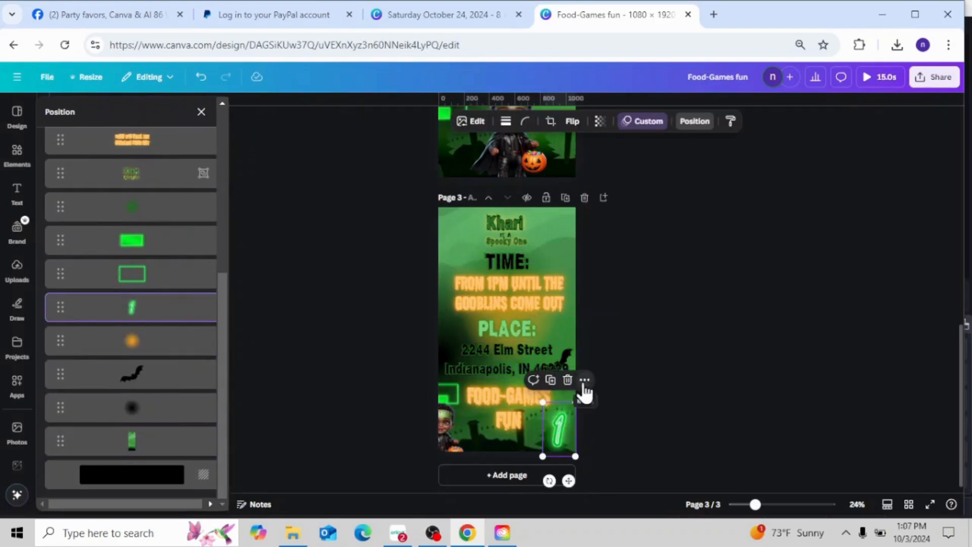
{"action": "left_click", "coordinate": [568, 380]}
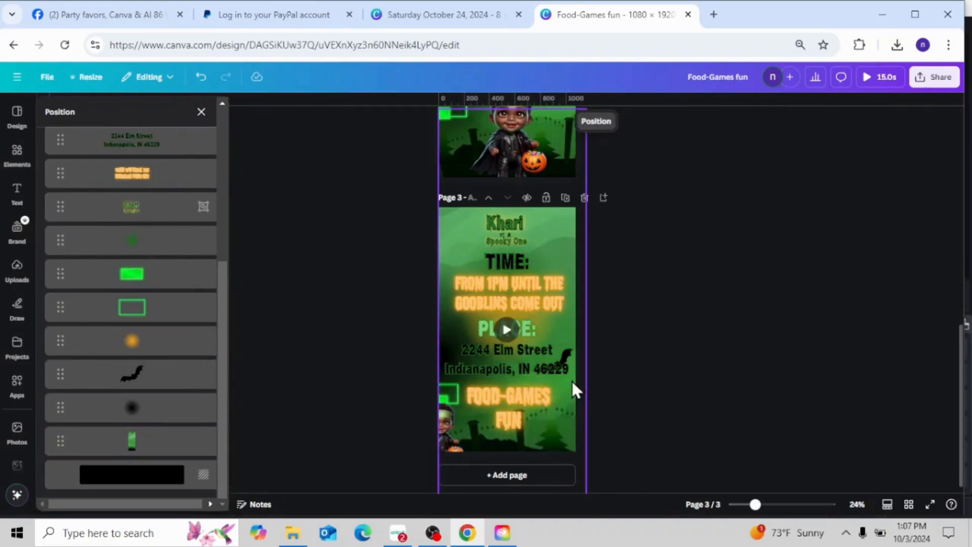
{"action": "left_click", "coordinate": [761, 358]}
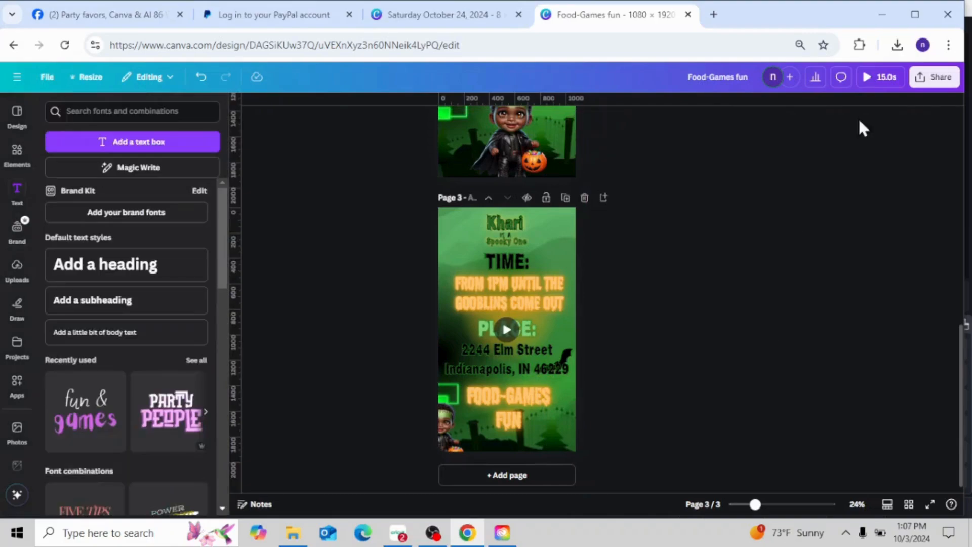
Download all 3 pages of the invitation as an MP4 video at 1080p (HD) quality.
{"action": "left_click", "coordinate": [941, 78]}
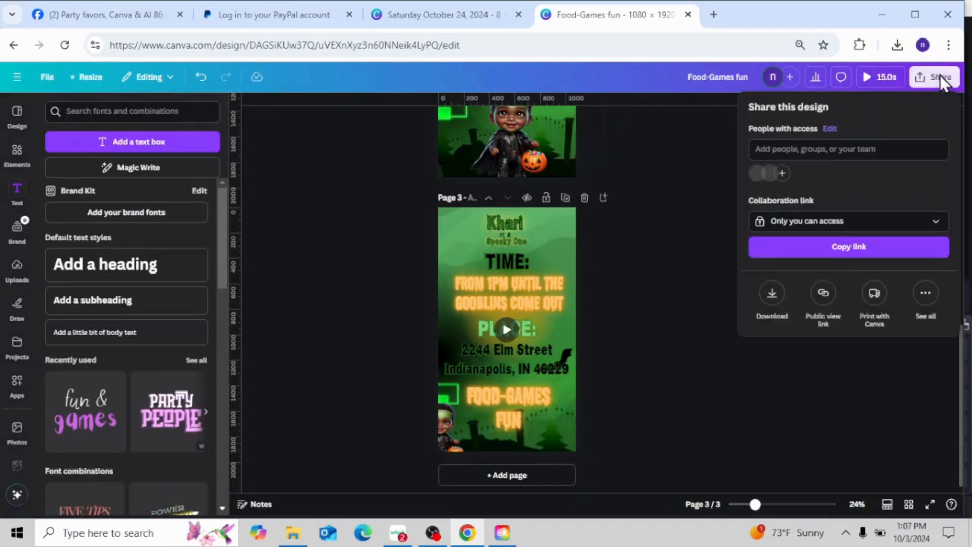
{"action": "left_click", "coordinate": [773, 295]}
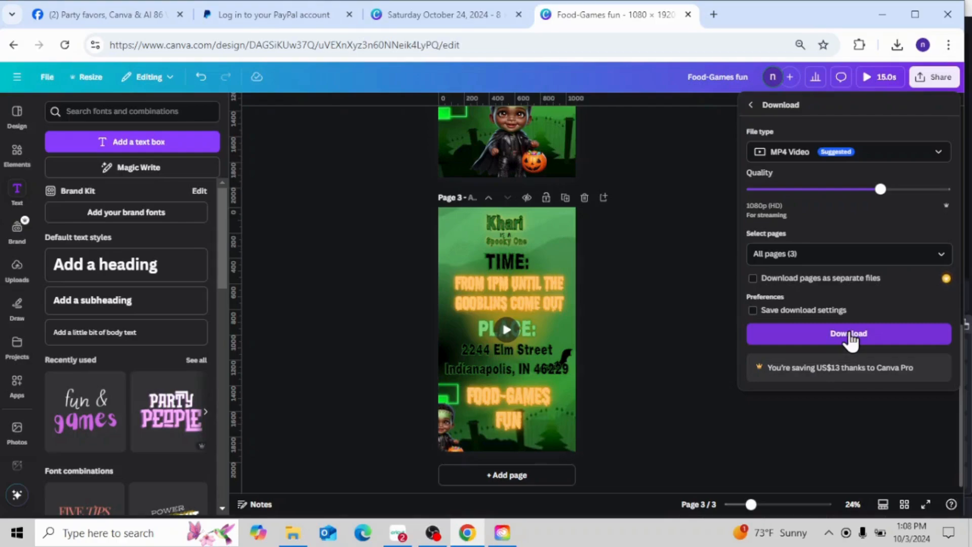
{"action": "left_click", "coordinate": [850, 333]}
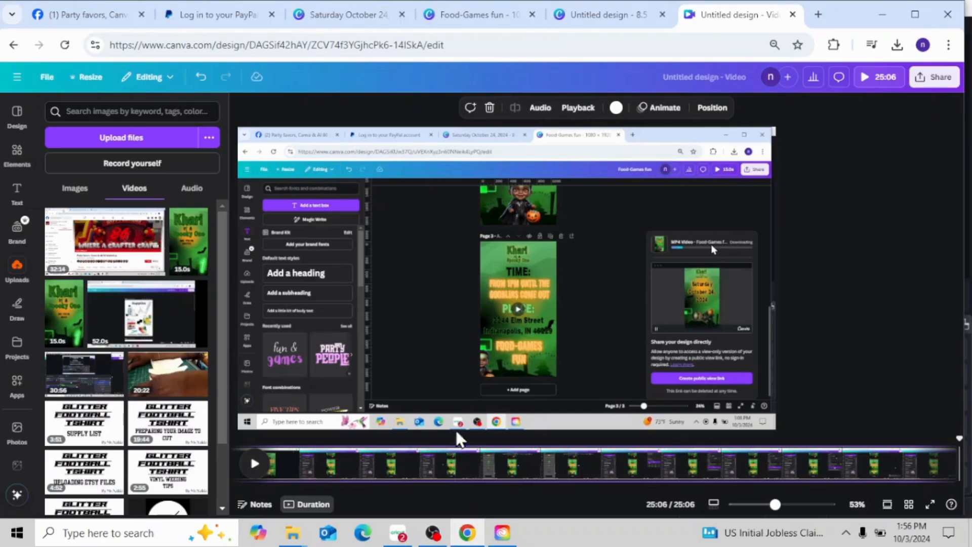
Close the video project to show the 8.5 x 11 in phone mockup, search its graphics for "iphone frame", and clear the search.
{"action": "left_click", "coordinate": [795, 15]}
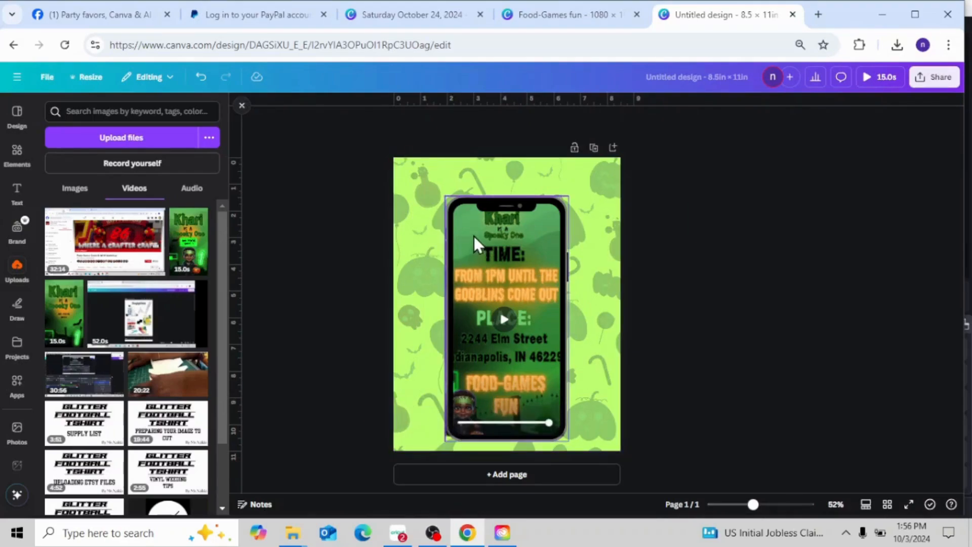
{"action": "left_click", "coordinate": [11, 158]}
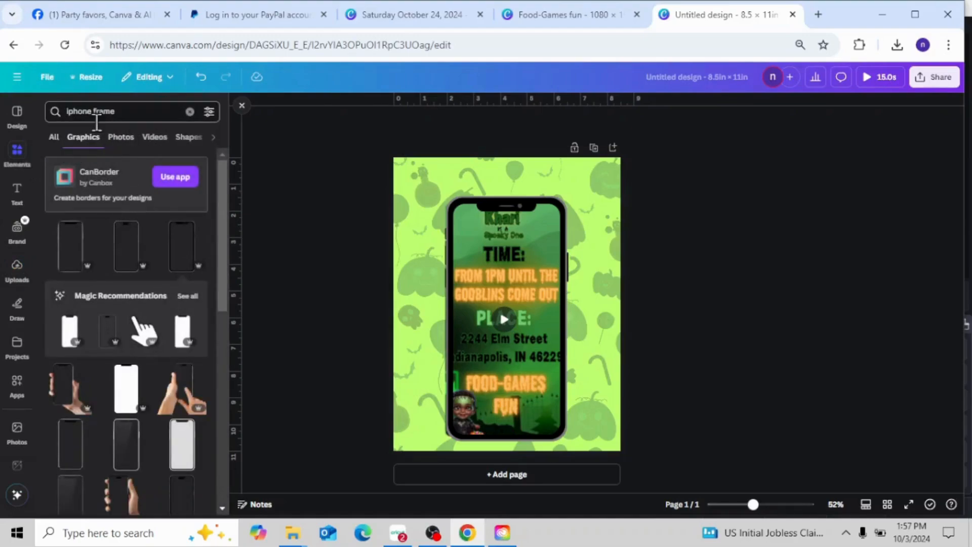
{"action": "left_click", "coordinate": [148, 117]}
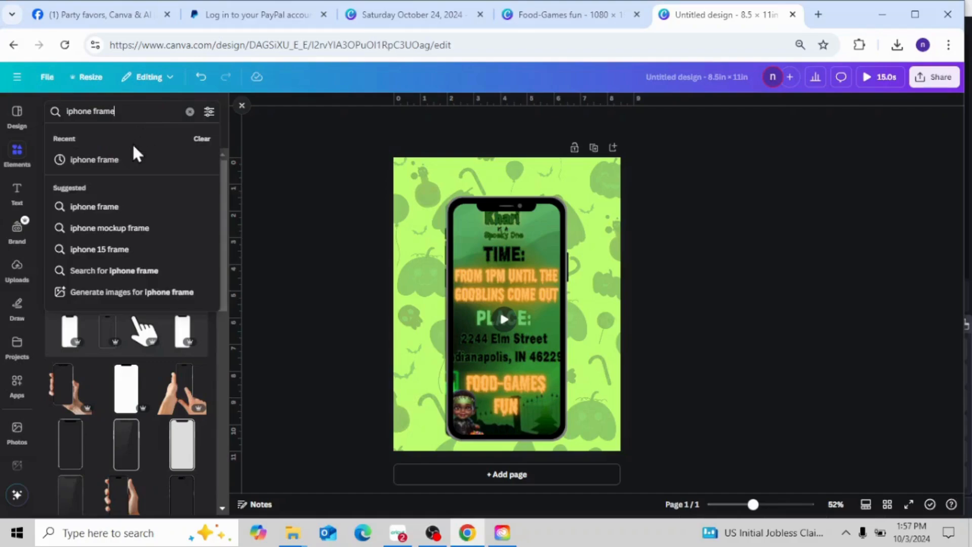
{"action": "left_click", "coordinate": [107, 160]}
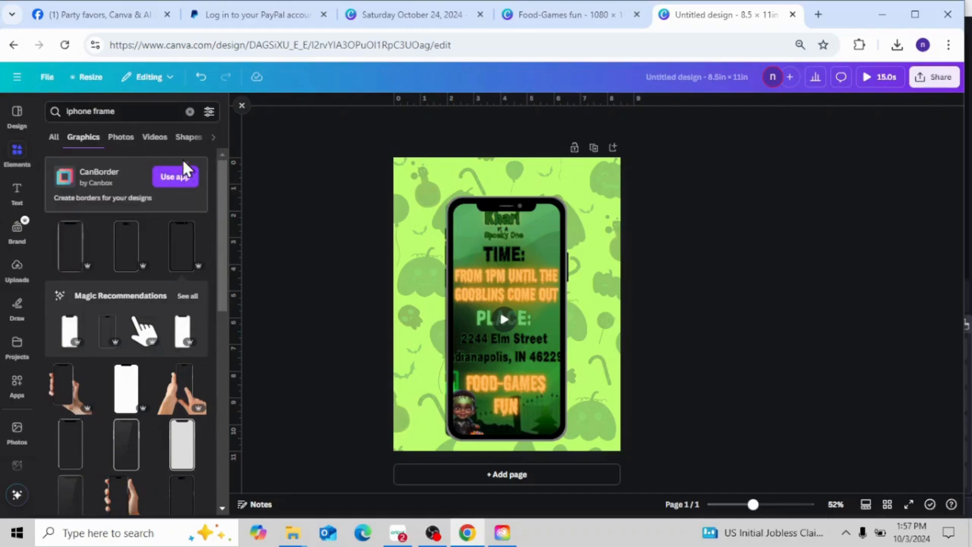
{"action": "left_click", "coordinate": [190, 111]}
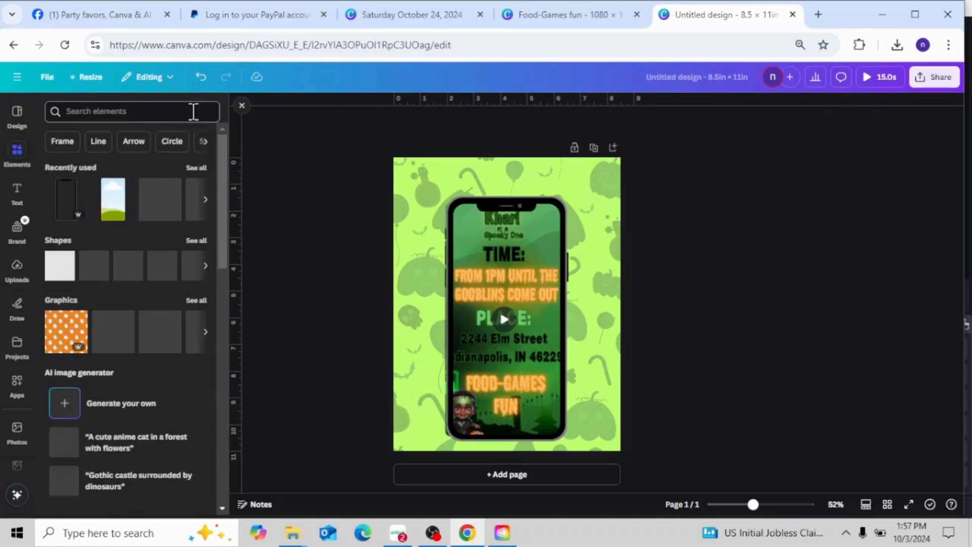
Try the recently used portrait image frame and black phone graphic over the phone mockup, deleting each one again.
{"action": "left_click", "coordinate": [120, 203]}
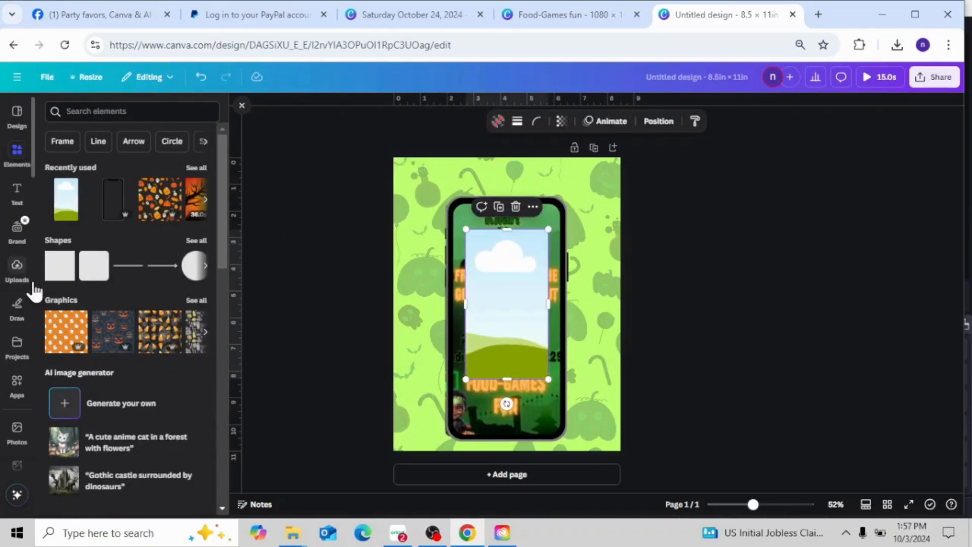
{"action": "left_click", "coordinate": [518, 207]}
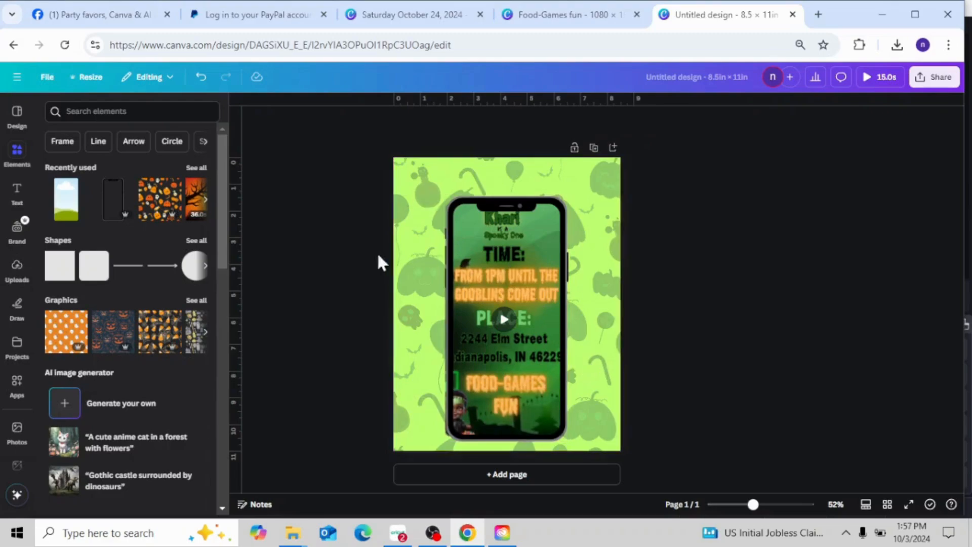
{"action": "left_click", "coordinate": [108, 192]}
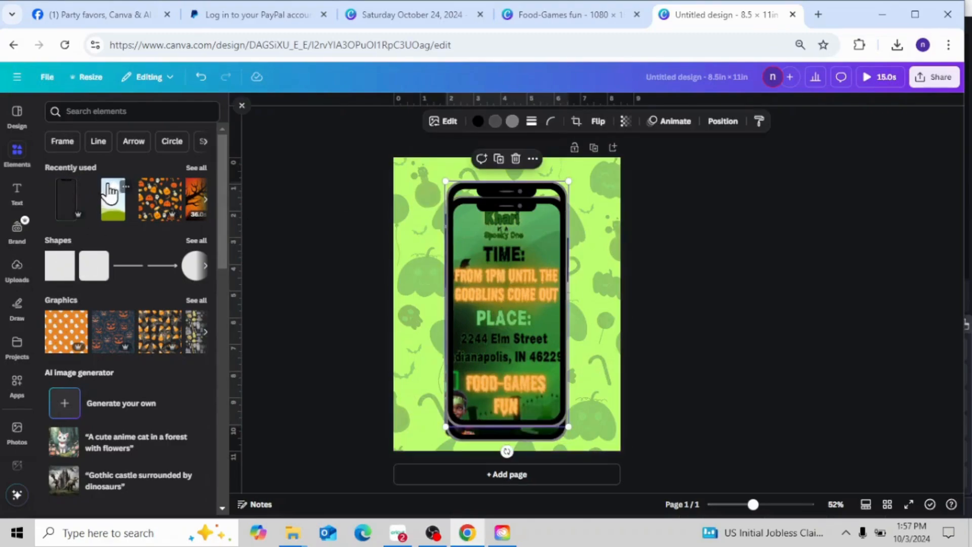
{"action": "left_click_drag", "start_coordinate": [491, 194], "coordinate": [450, 190]}
{"action": "left_click", "coordinate": [475, 161]}
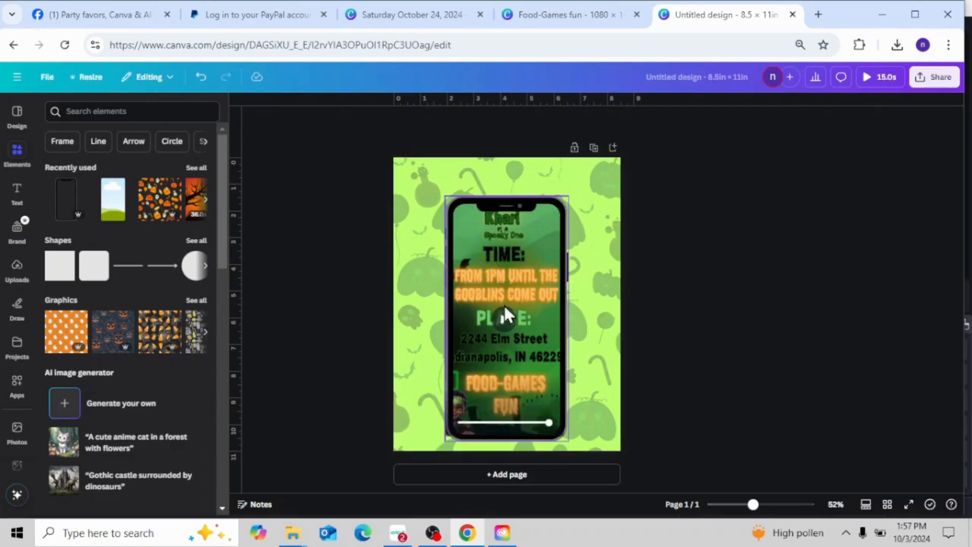
{"action": "left_click", "coordinate": [506, 320]}
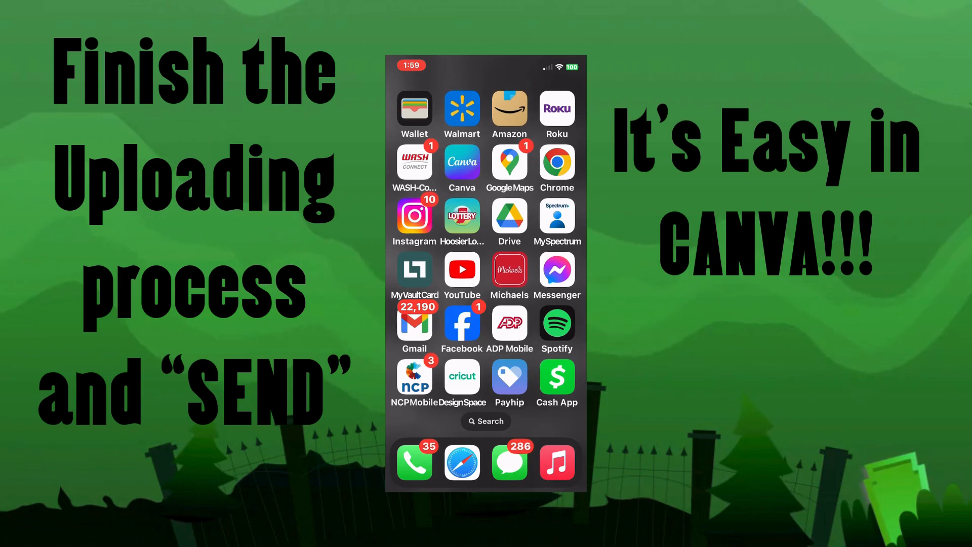
Switch to Messages on the phone, open the invitation video in the conversation, and play it.
{"action": "left_click", "coordinate": [510, 461]}
{"action": "left_click", "coordinate": [485, 223]}
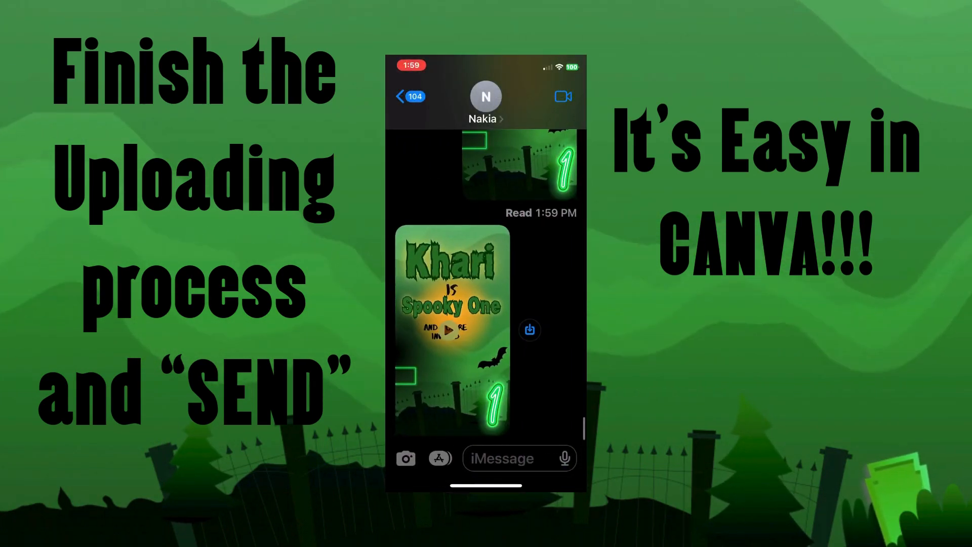
{"action": "left_click", "coordinate": [452, 314]}
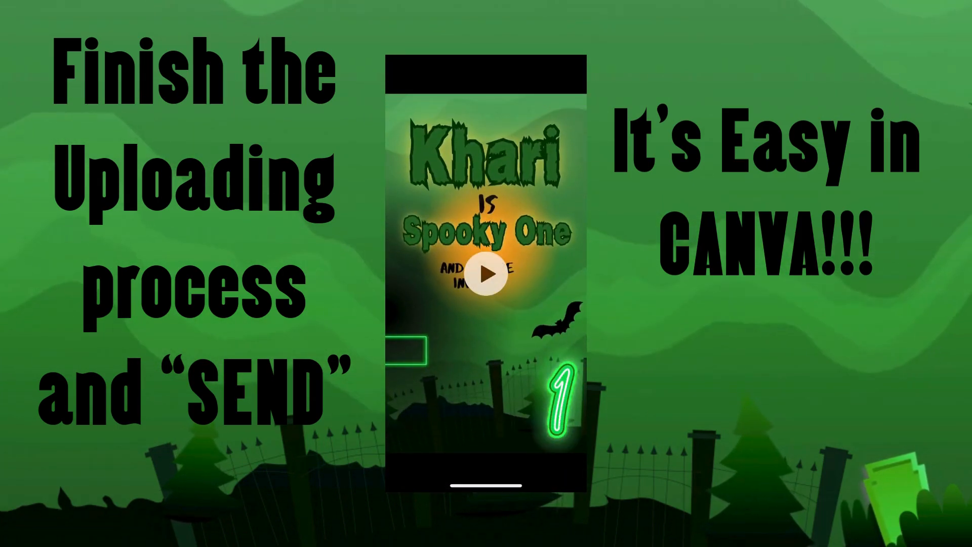
{"action": "left_click", "coordinate": [486, 274]}
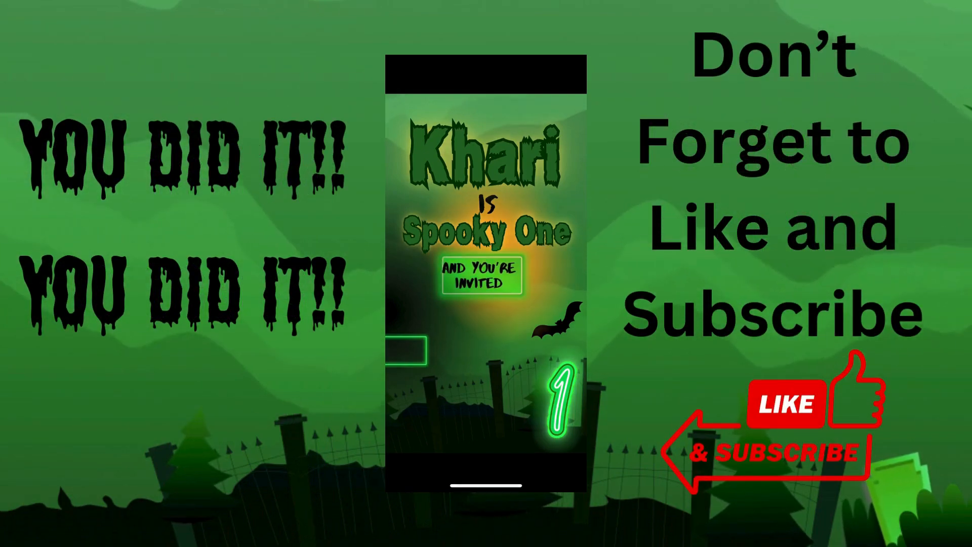